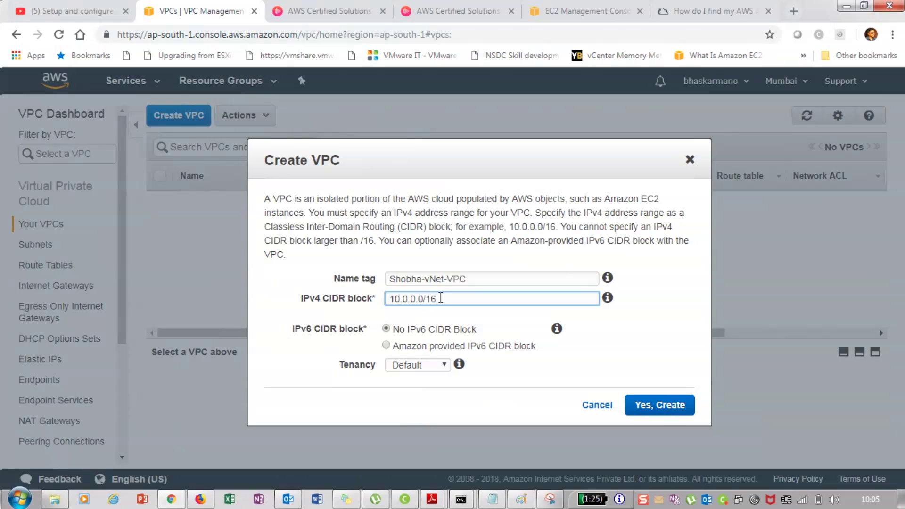
Create the VPC with the 10.0.0.0/16 block and bring the Notepad notes forward
click(608, 345)
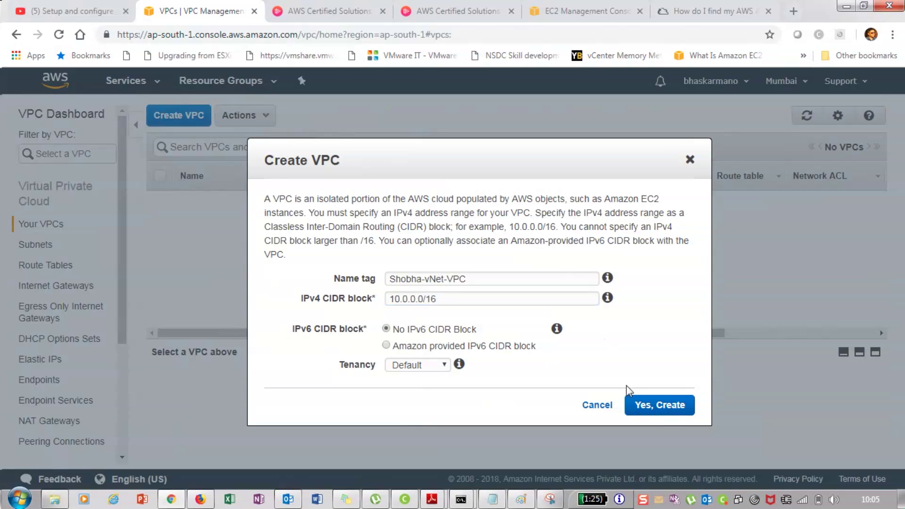
click(656, 408)
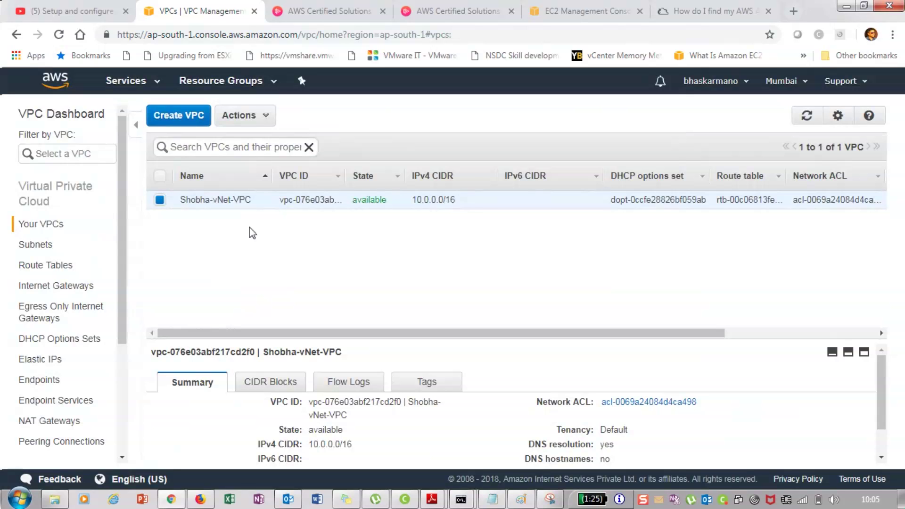
click(493, 501)
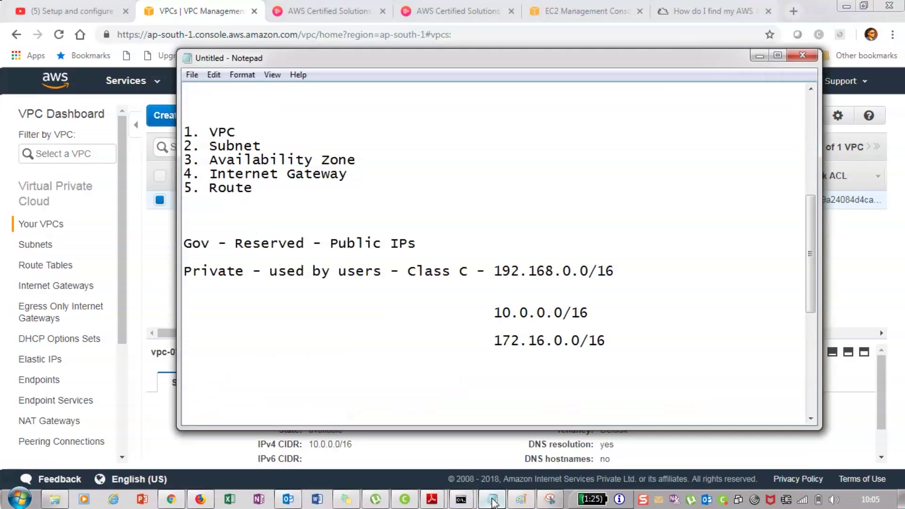
Highlight 'Subnet' in the notes as the next item, then minimize Notepad
double_click(213, 146)
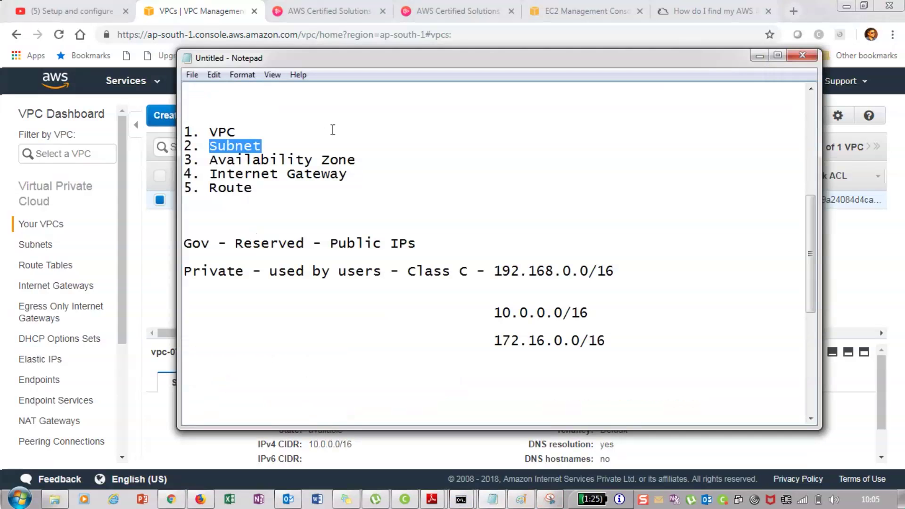
click(760, 56)
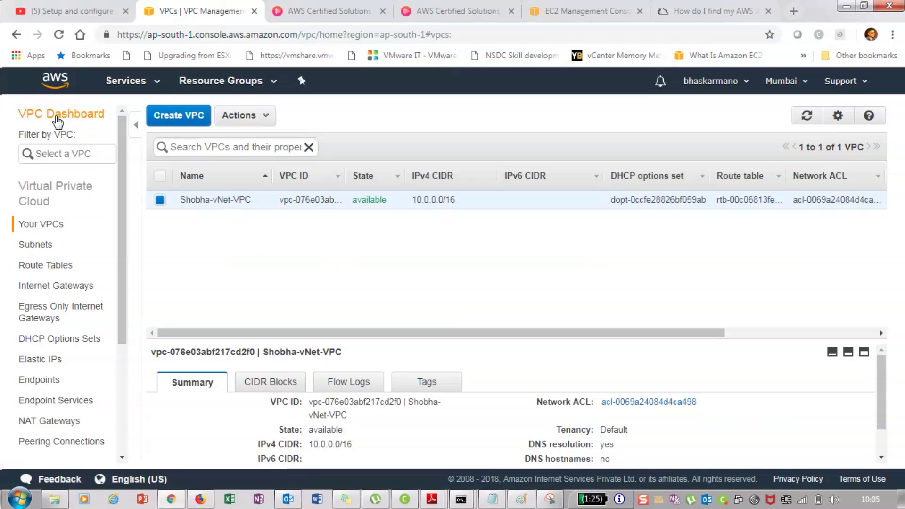
Navigate from the VPC list to the empty Subnets page and start a new subnet
click(48, 228)
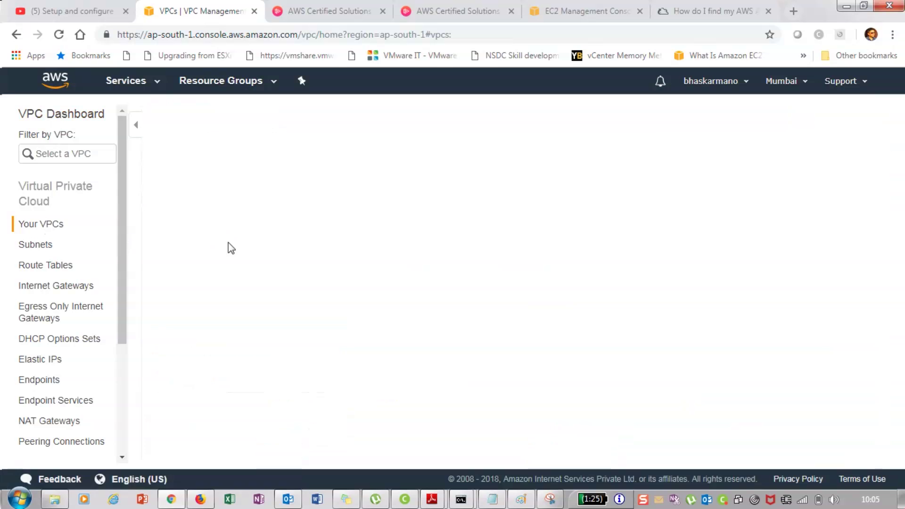
click(155, 86)
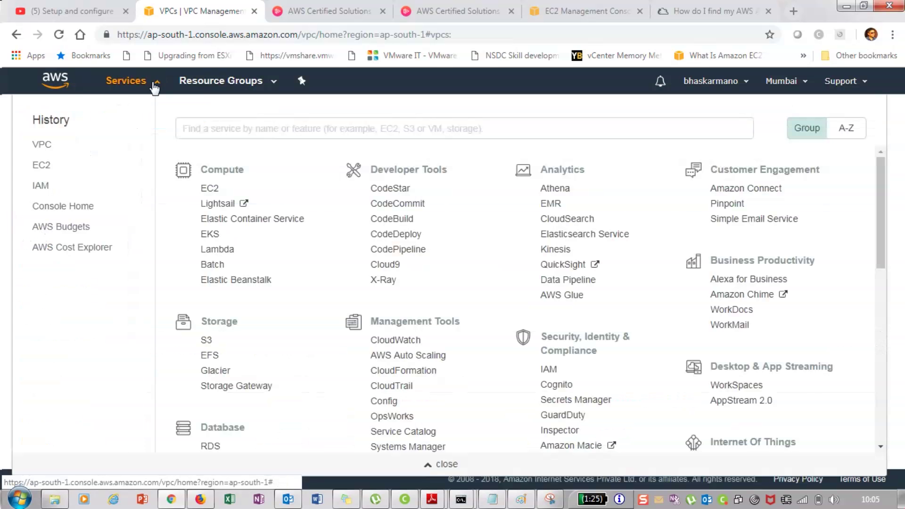
click(155, 86)
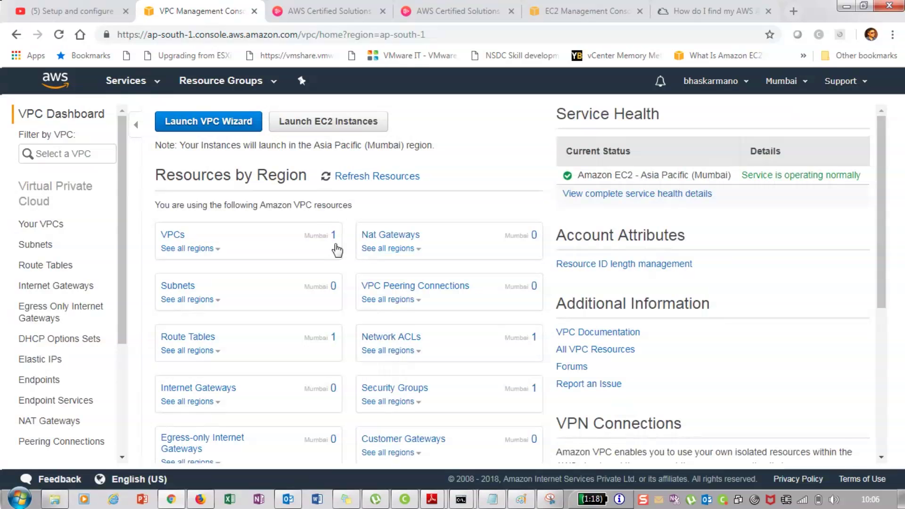
click(47, 226)
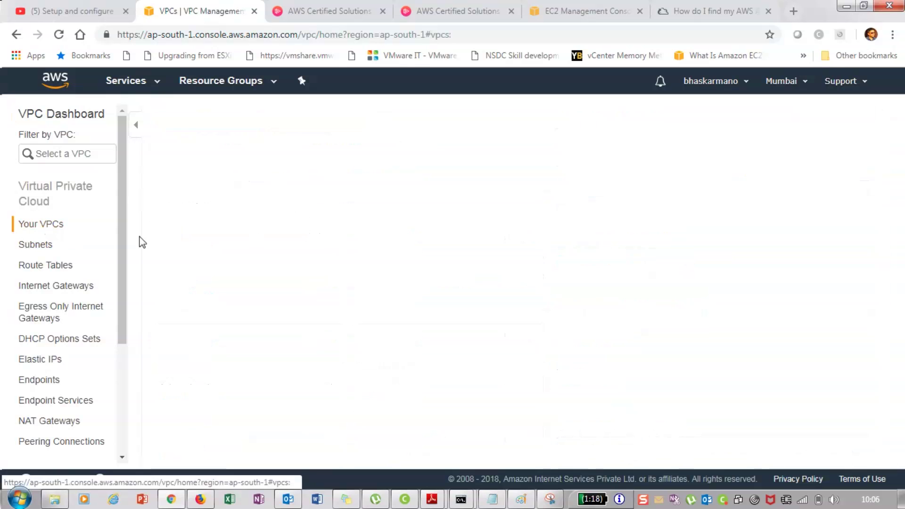
click(43, 245)
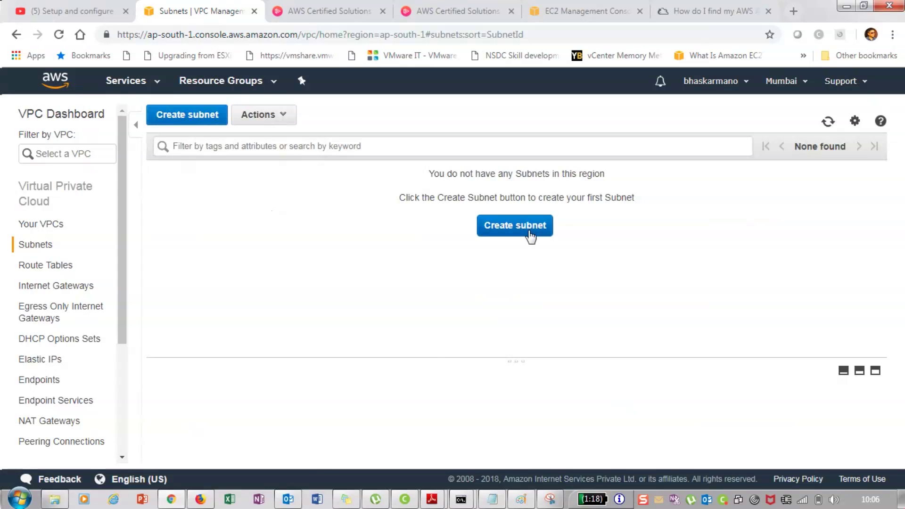
click(532, 236)
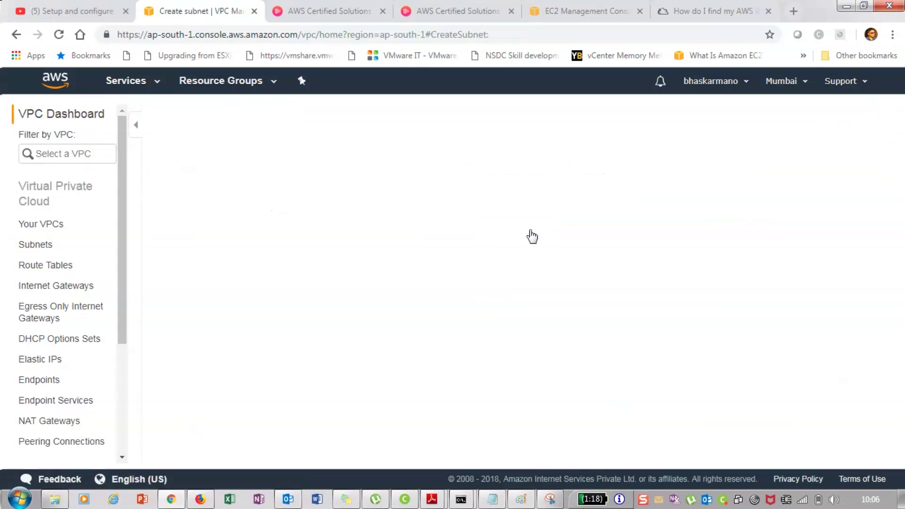
Enter the subnet's Name tag and attach it to the new 10.0.0.0/16 VPC
key(alt+Tab)
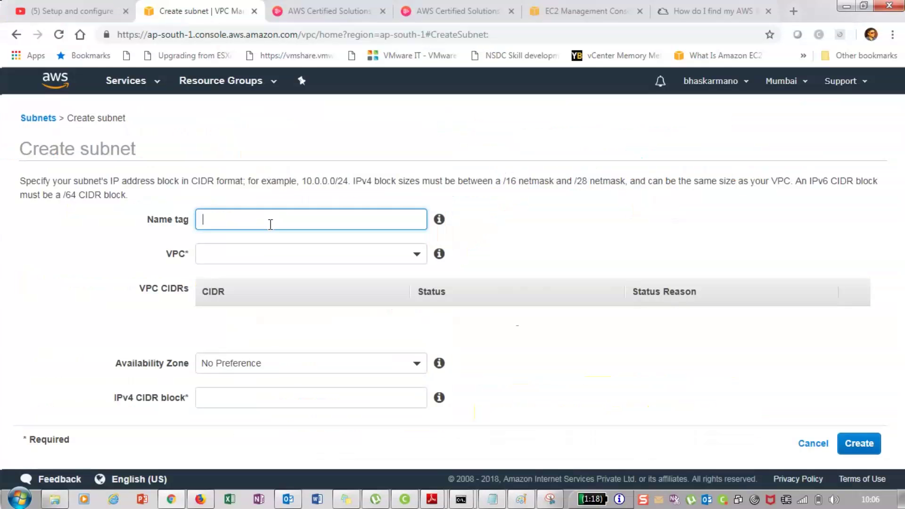
text(Lavanya-plot-Subnet1)
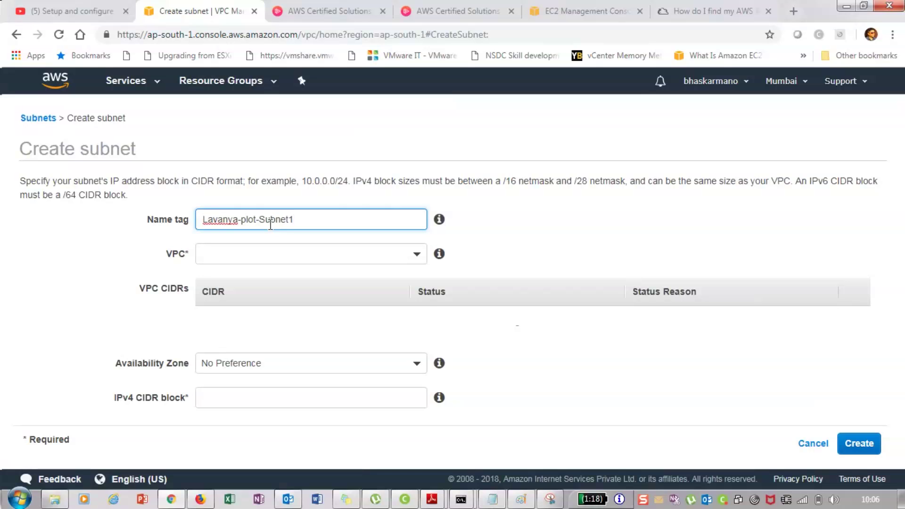
click(311, 254)
click(361, 311)
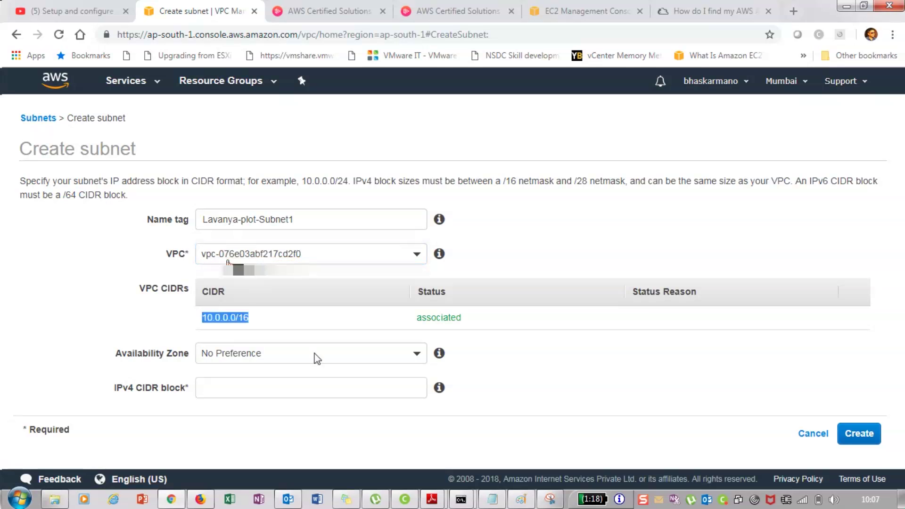
Set availability zone ap-south-1a and IPv4 CIDR block 10.0.0.0/24
click(173, 360)
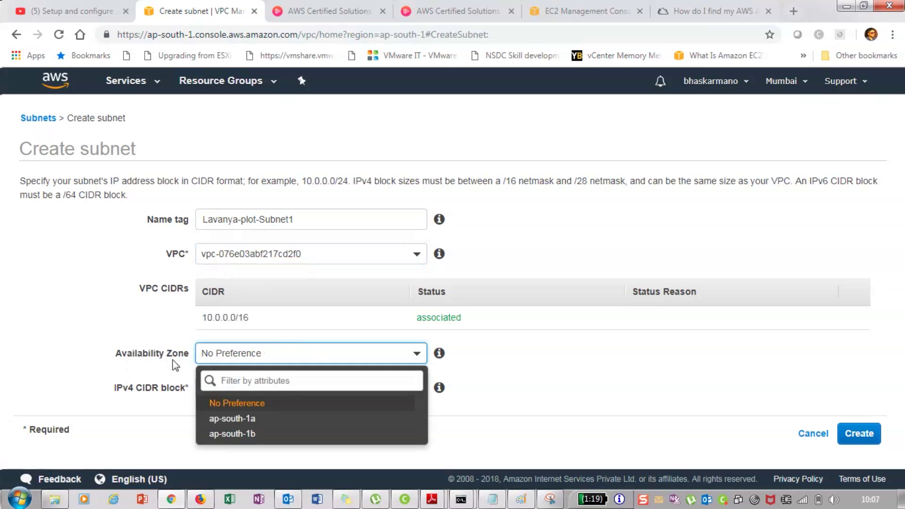
click(233, 418)
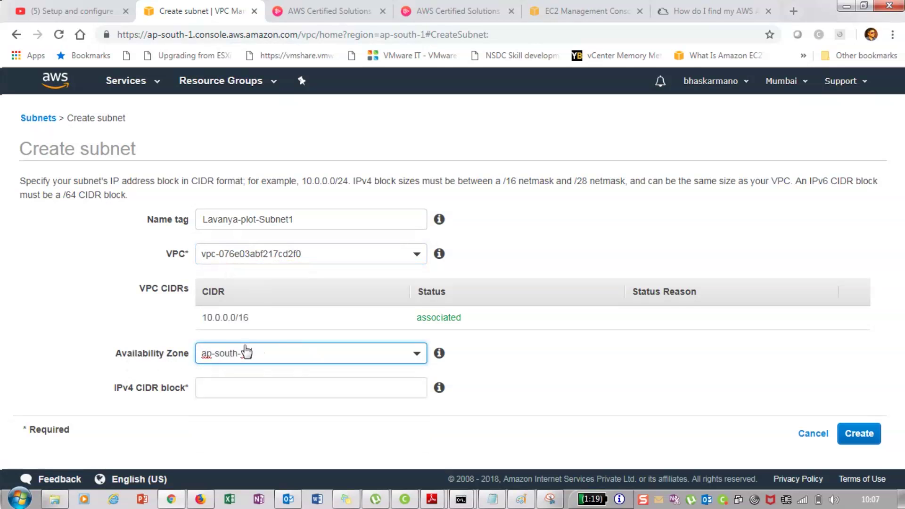
click(245, 353)
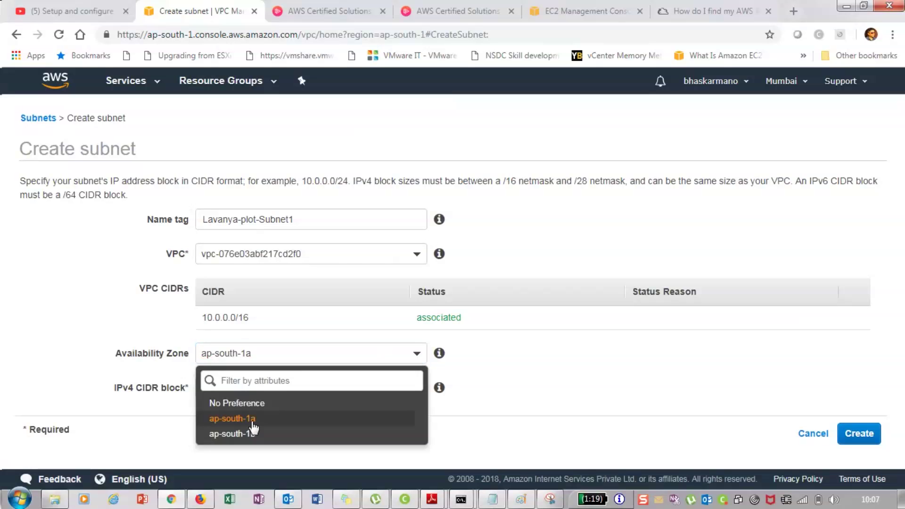
click(222, 387)
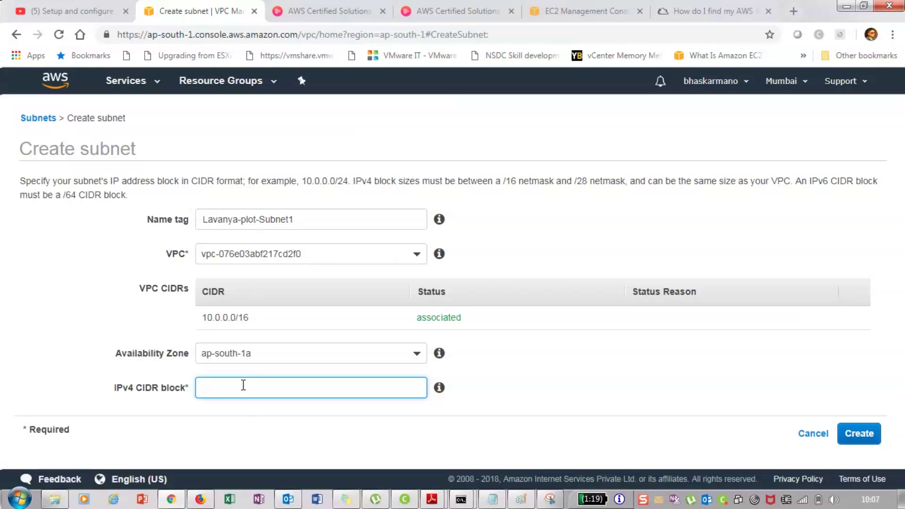
text(10.0.0.0/24)
click(517, 398)
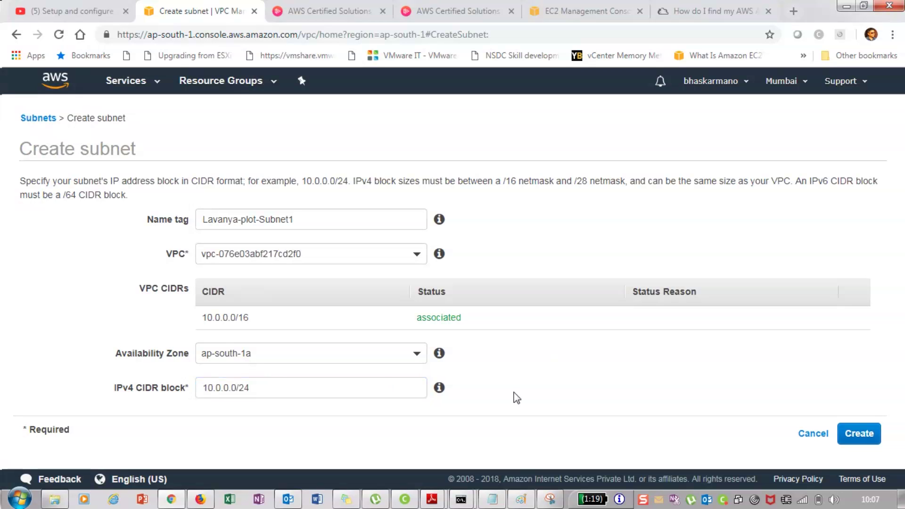
drag(251, 388, 239, 388)
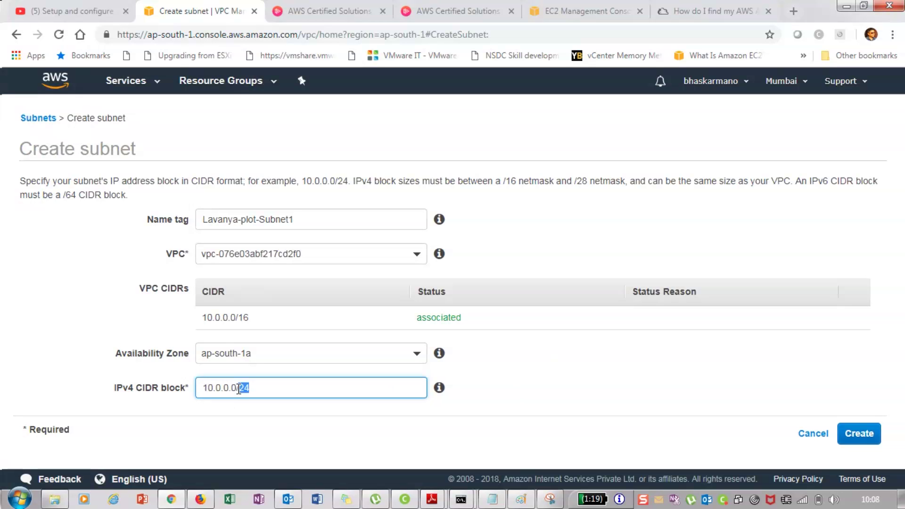
click(281, 423)
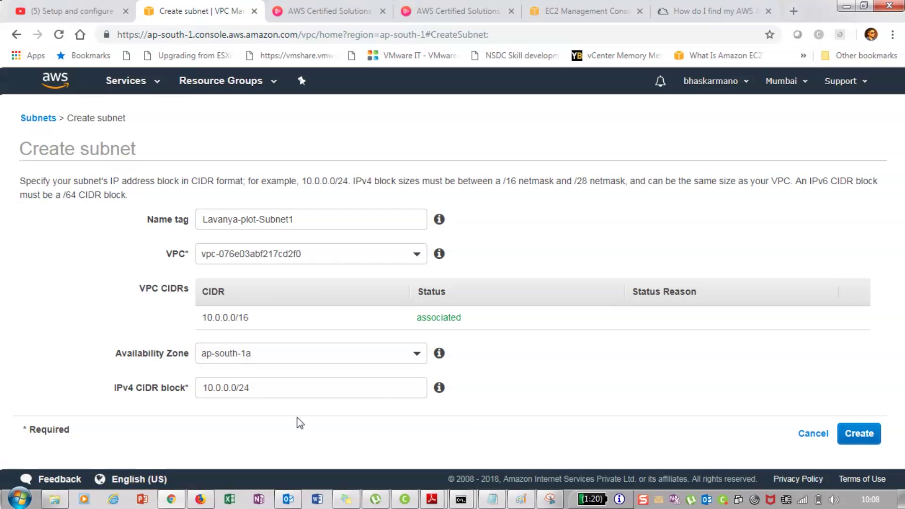
Add a 'VPC - 65536' line below the address ranges in the notes
click(492, 499)
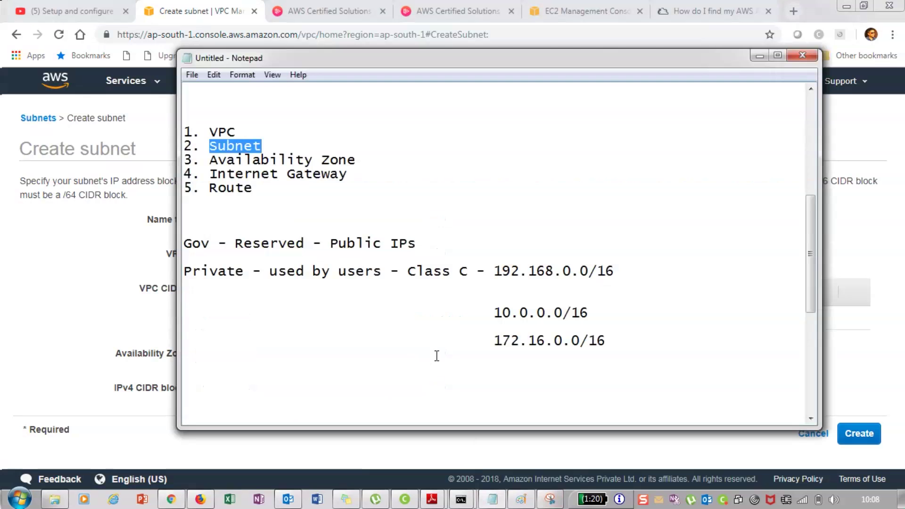
scroll(436, 356, down, 1)
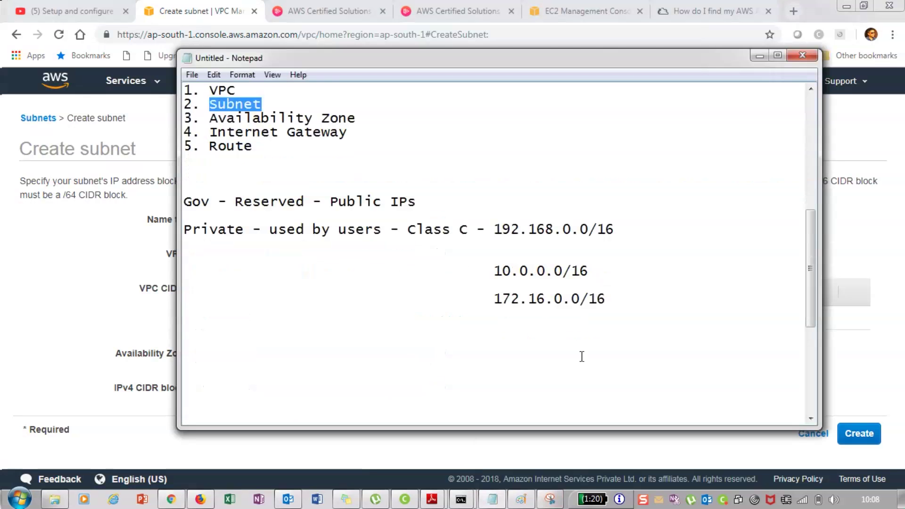
click(625, 302)
scroll(625, 302, down, 1)
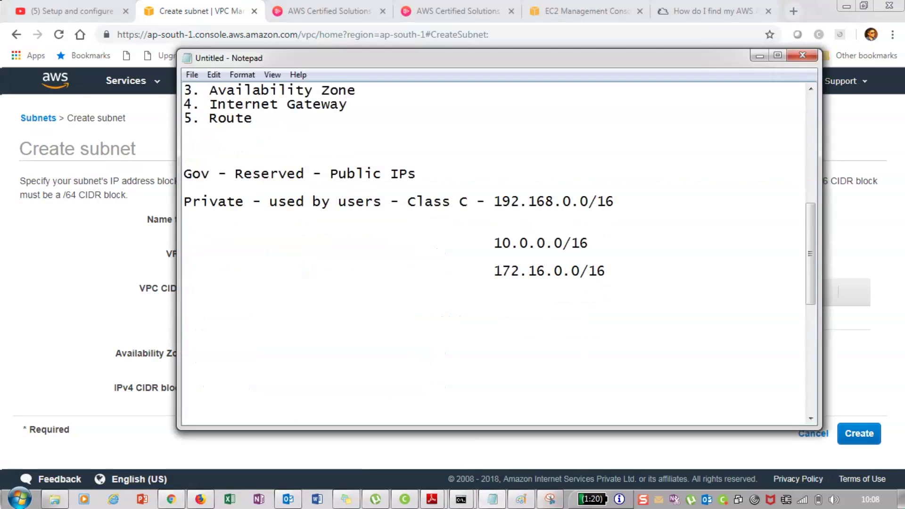
click(207, 327)
text(VPC -)
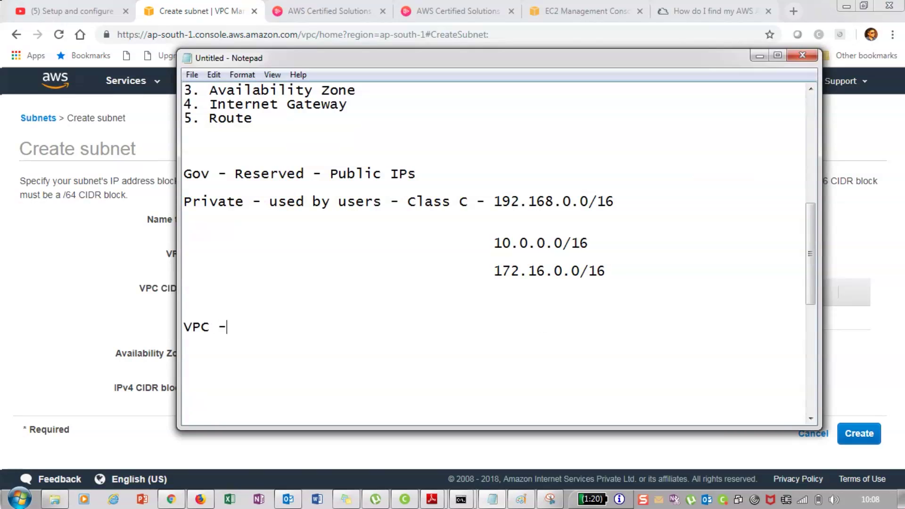
text( 65)
key(BackSpace)
text(00)
key(BackSpace)
key(BackSpace)
text(536)
key(Return)
key(Return)
Add the line 'subnet1 - 256 (251 IPs only) - 10.0.0.0/24'
text(su)
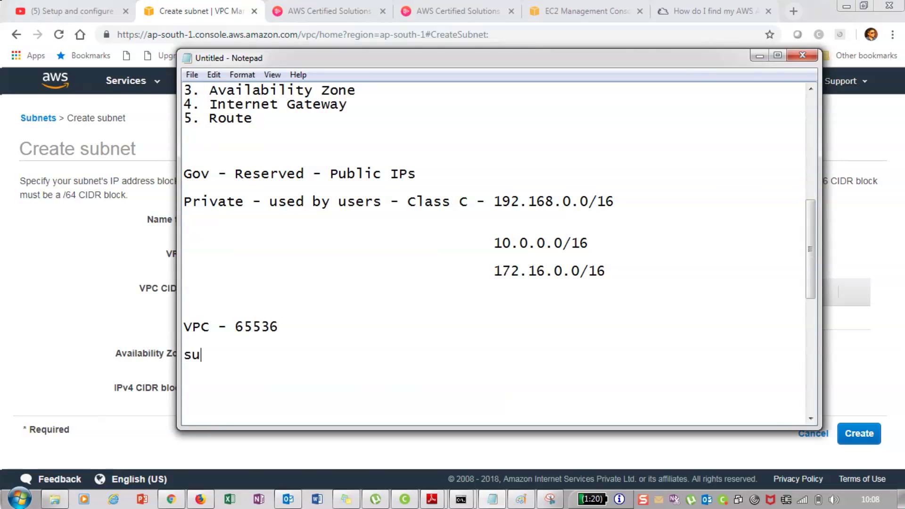
text(bnet1 -)
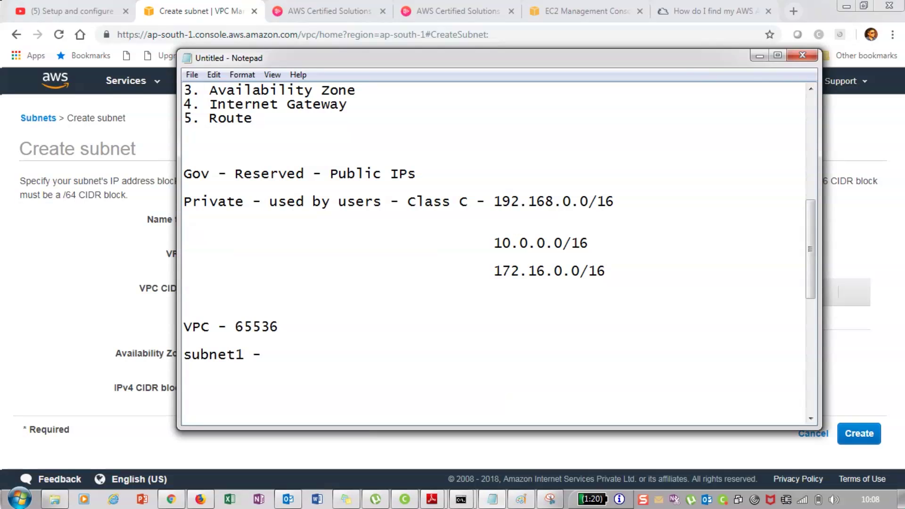
text( 256 ()251 IPs only)
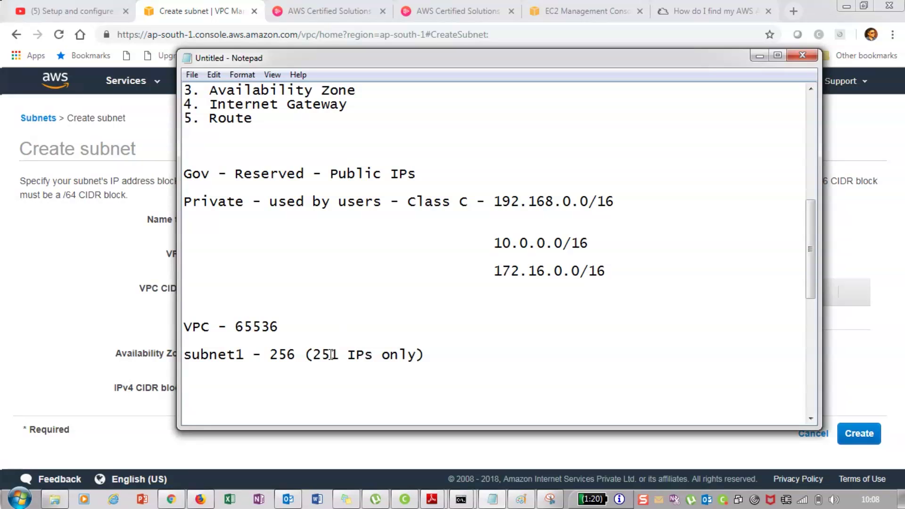
drag(346, 356, 313, 353)
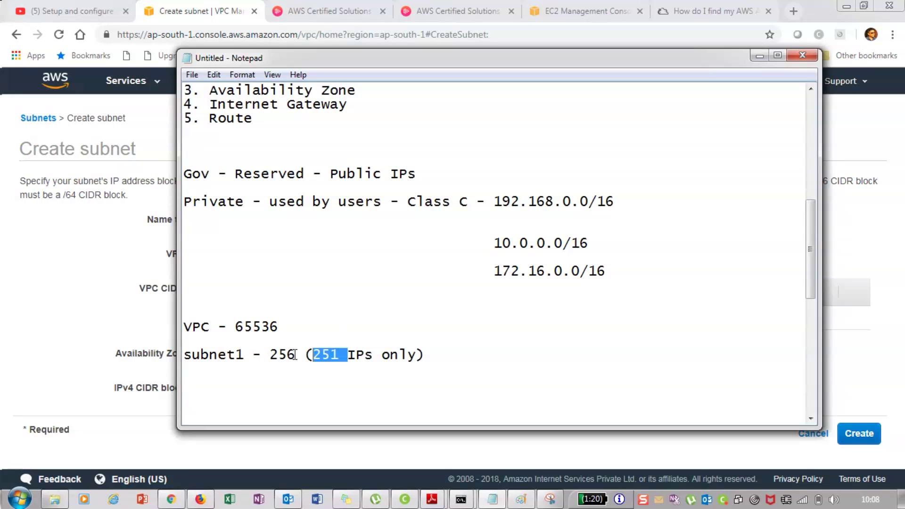
click(438, 357)
text(- )
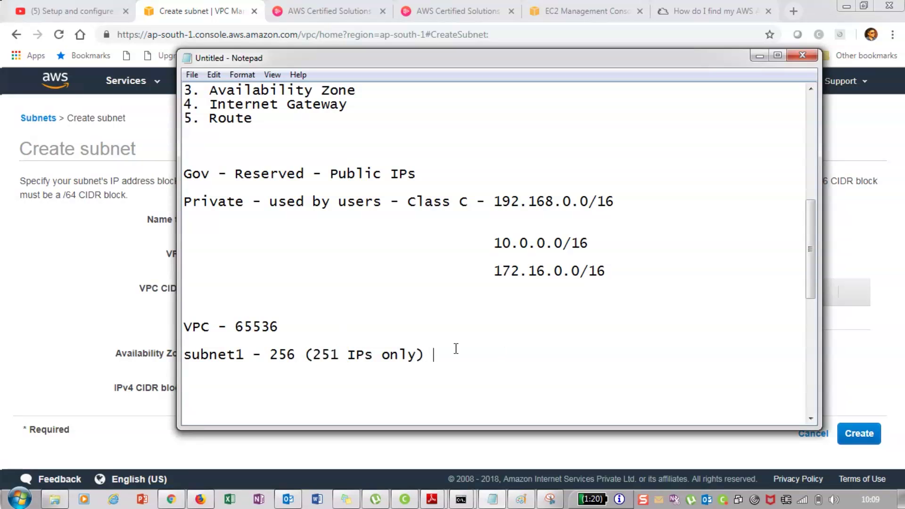
text(10.)
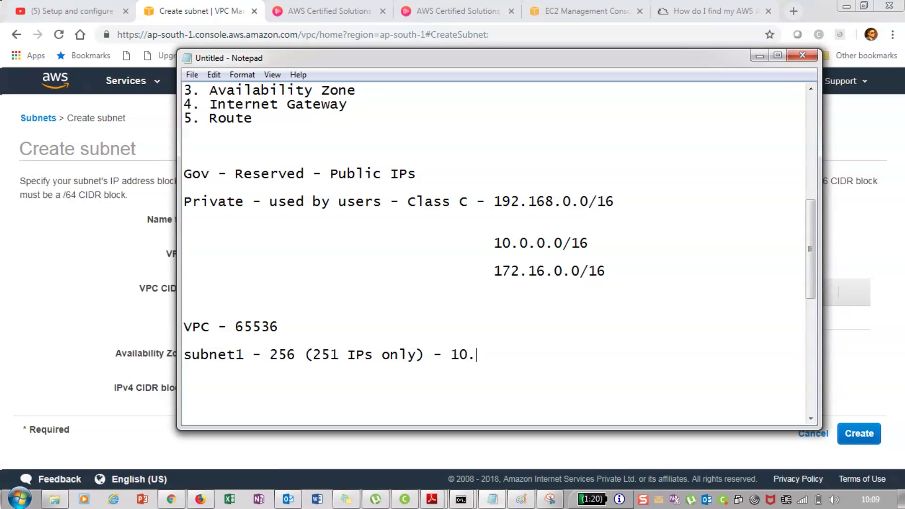
text(0.0.0/24)
drag(547, 355, 449, 355)
click(530, 354)
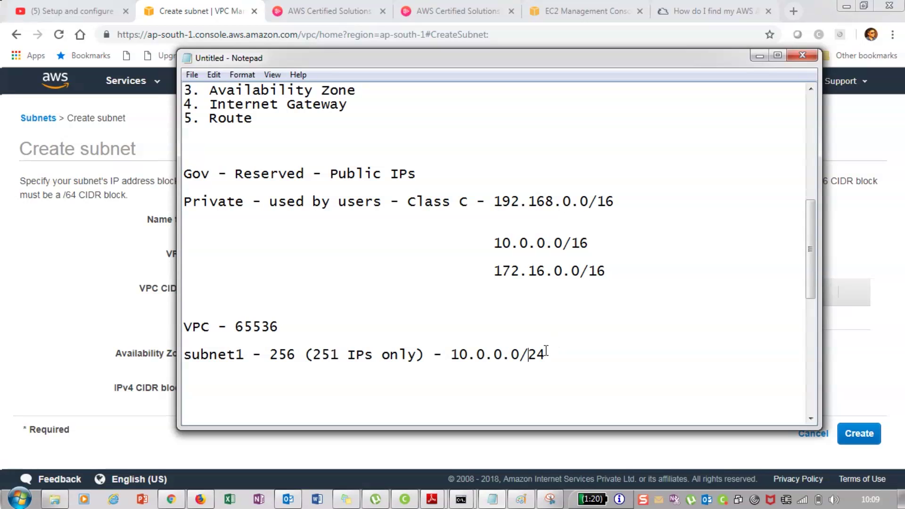
Create the 10.0.0.0/24 subnet in ap-south-1a and close the confirmation
click(751, 61)
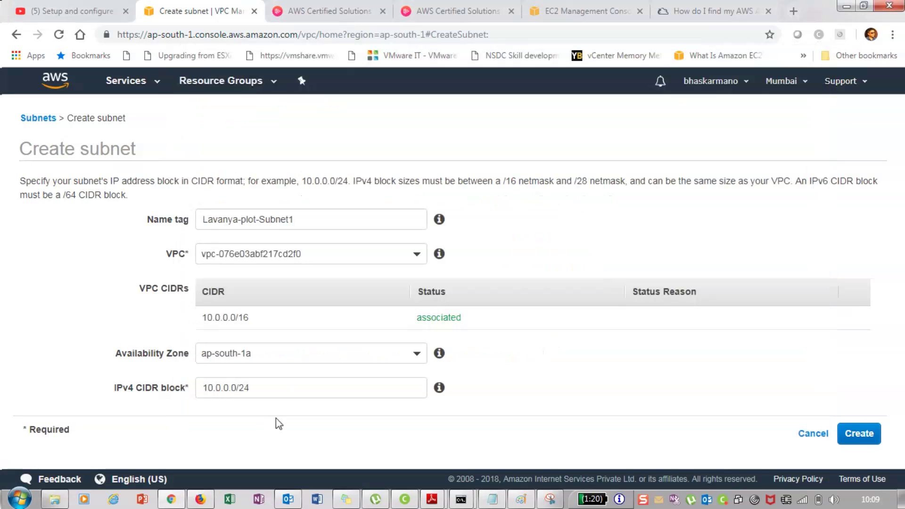
click(859, 435)
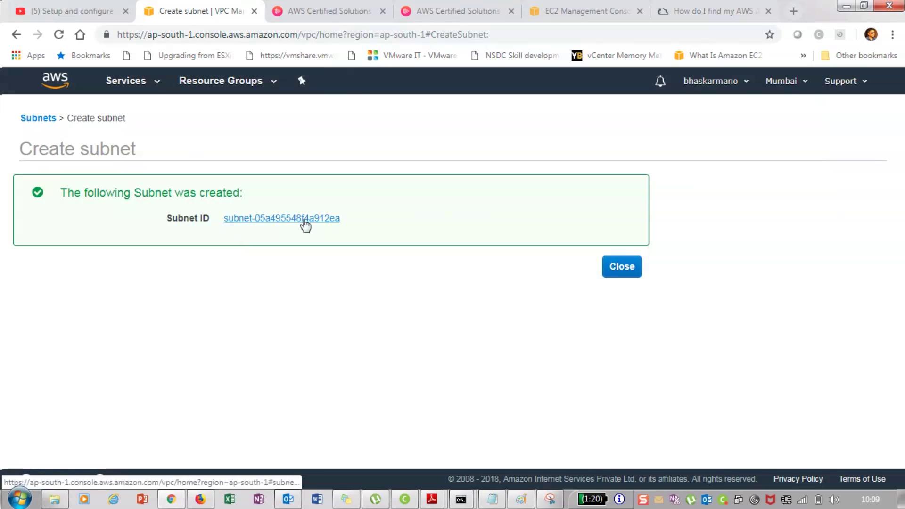
click(622, 267)
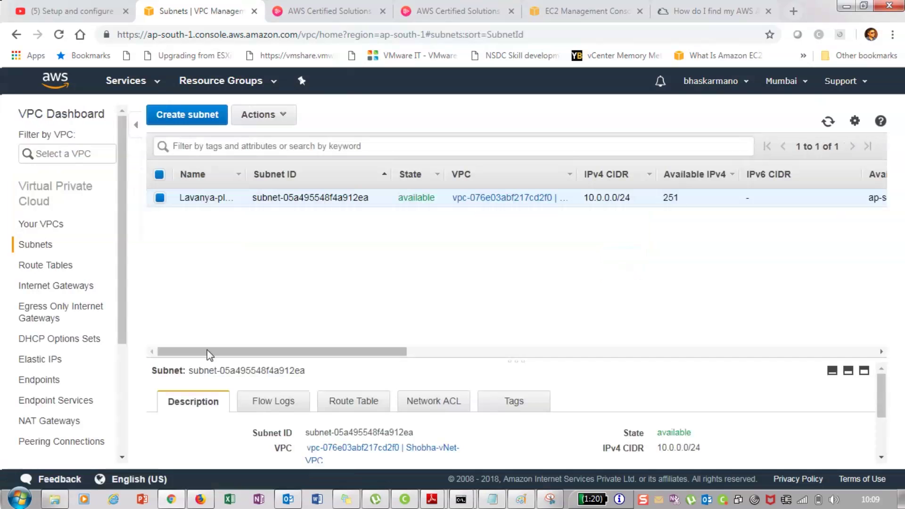
Check the new subnet's 251 available IPs and route table, then switch to the Paint diagram
double_click(679, 199)
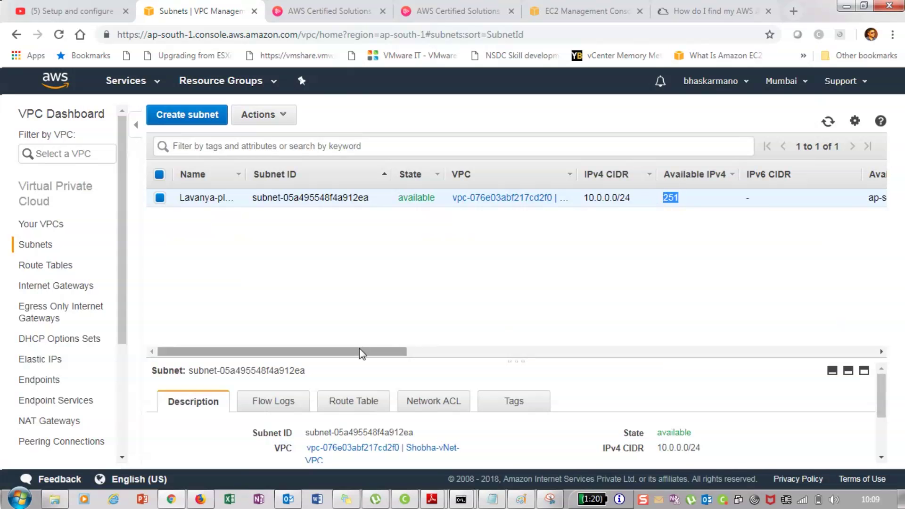
drag(359, 354, 558, 367)
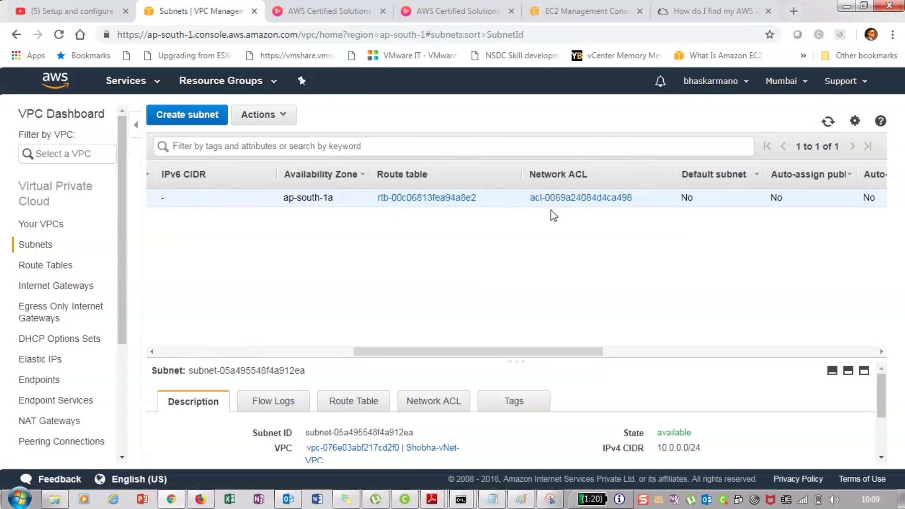
click(521, 500)
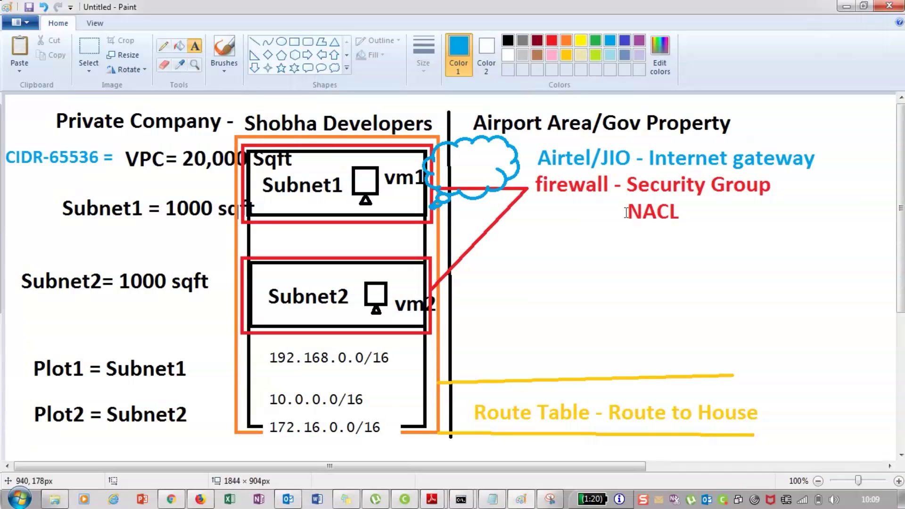
Compare the Paint VPC diagram with the AWS subnets list, ending on the subnets list
key(alt+Tab)
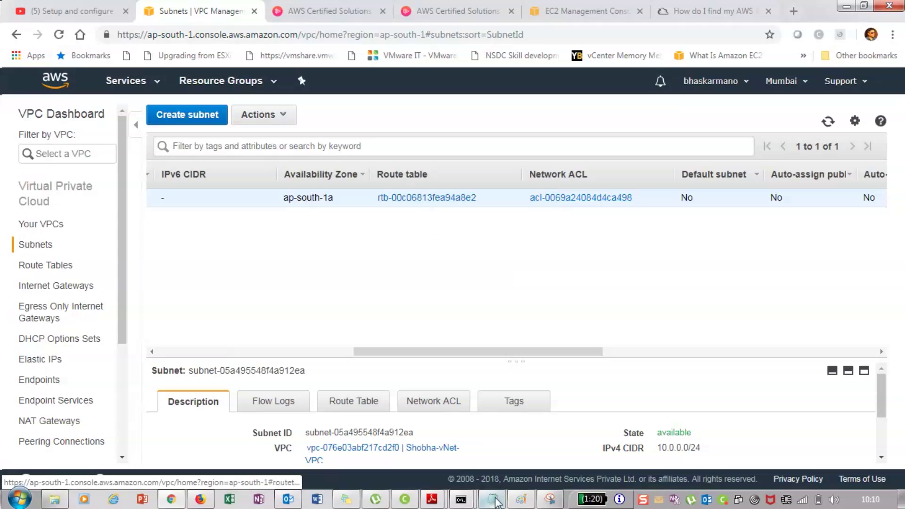
click(521, 500)
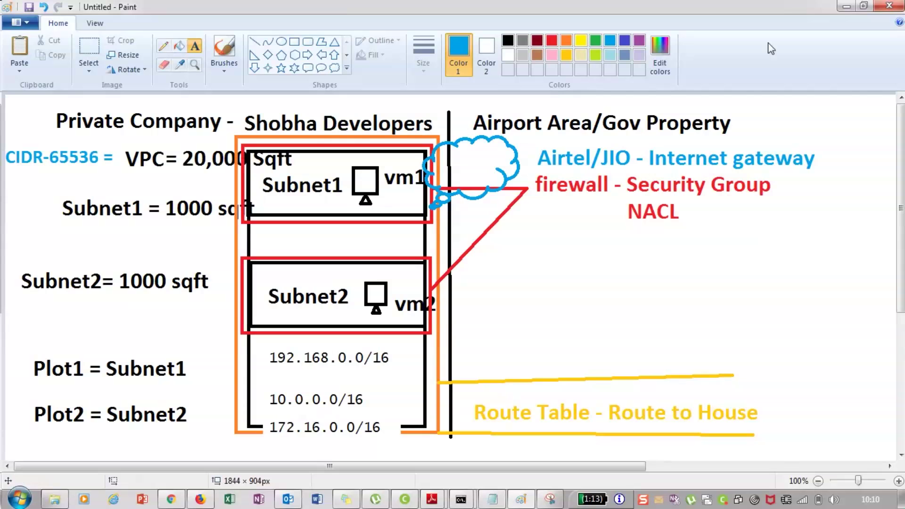
key(alt+Tab)
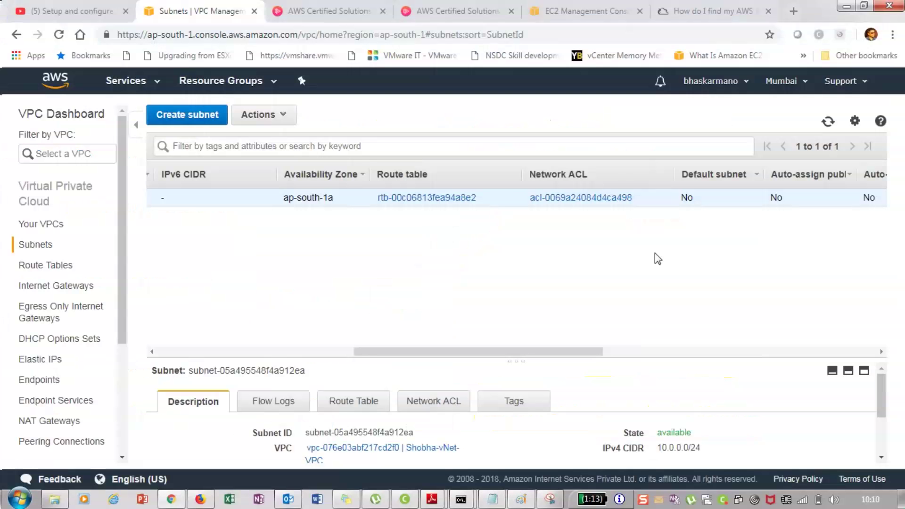
Scroll across the new subnet's columns, then bring the Notepad notes forward
drag(583, 351, 755, 347)
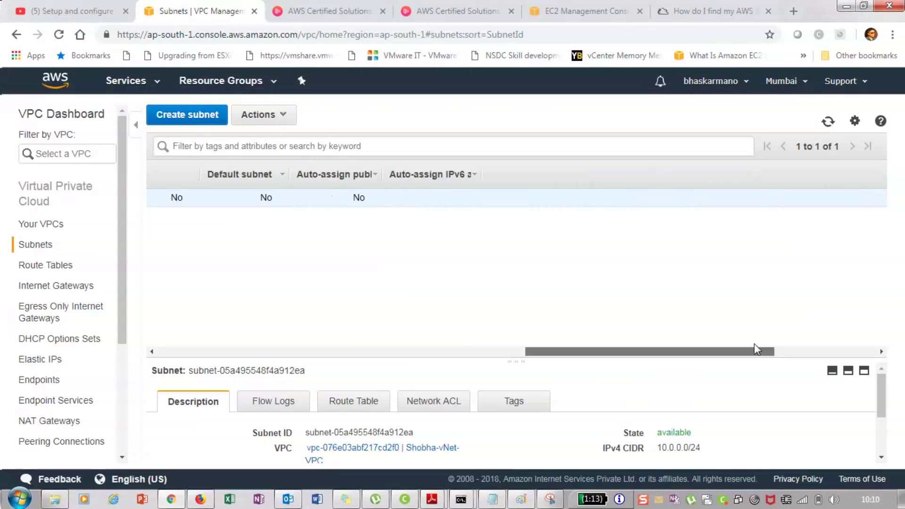
drag(755, 352, 488, 352)
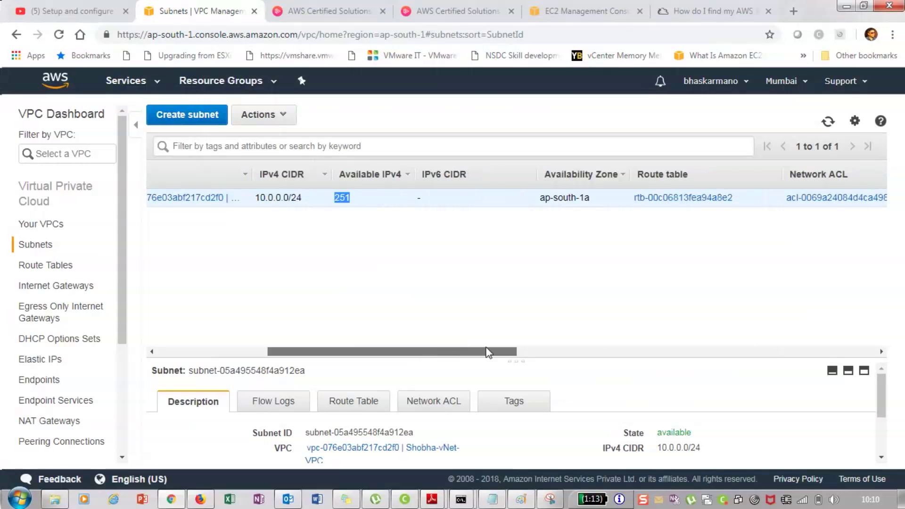
drag(488, 352, 225, 290)
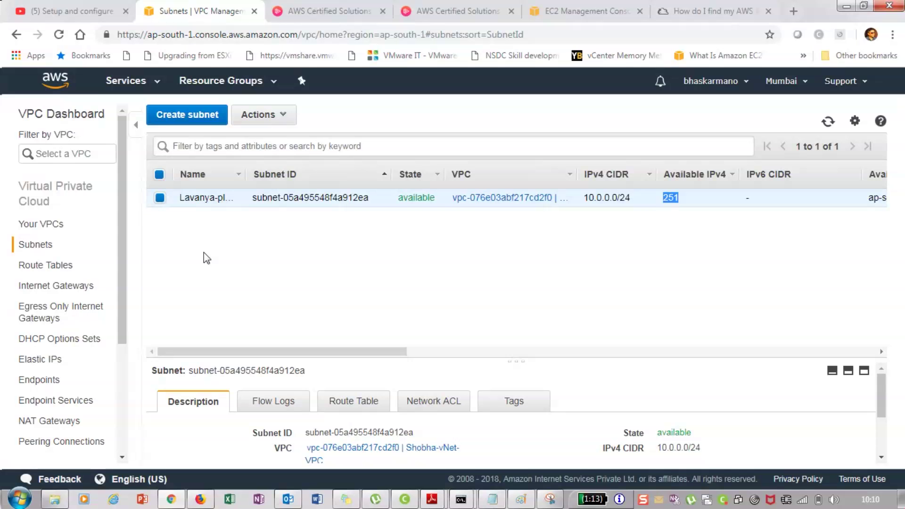
click(491, 500)
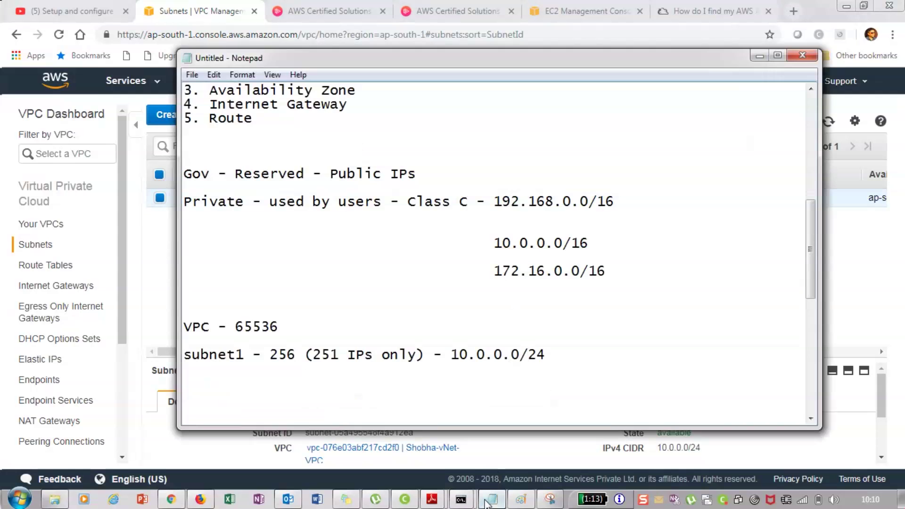
Under '3. Availability Zone', add 'Clustering' and 'failover - loadbalancing -redundancy'
scroll(495, 249, up, 2)
key(Return)
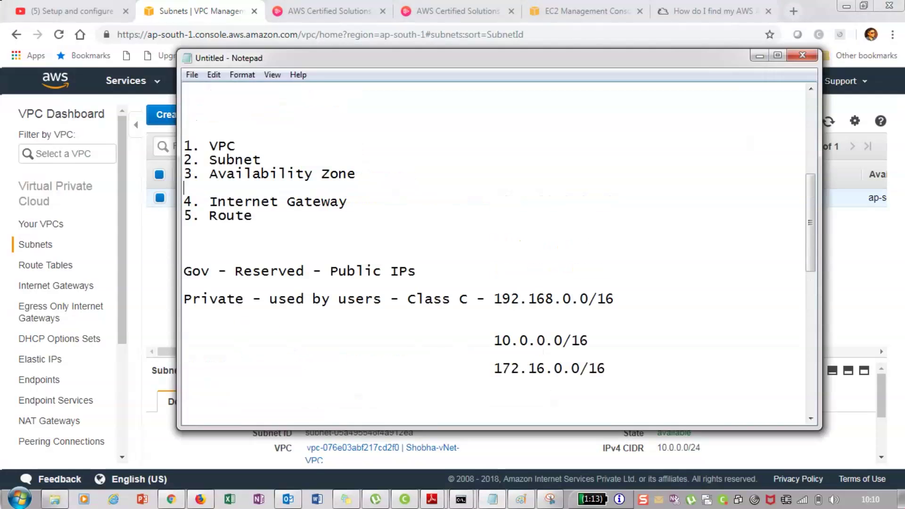
key(Return)
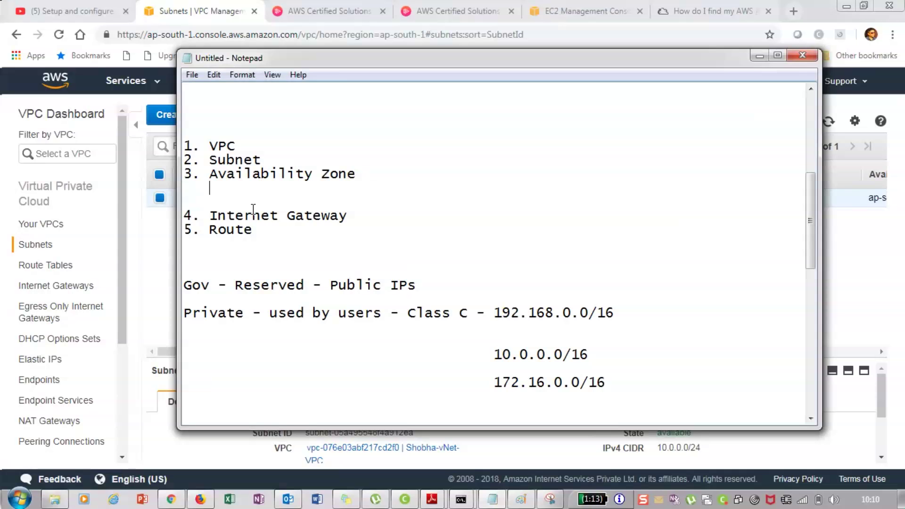
text(Clustering)
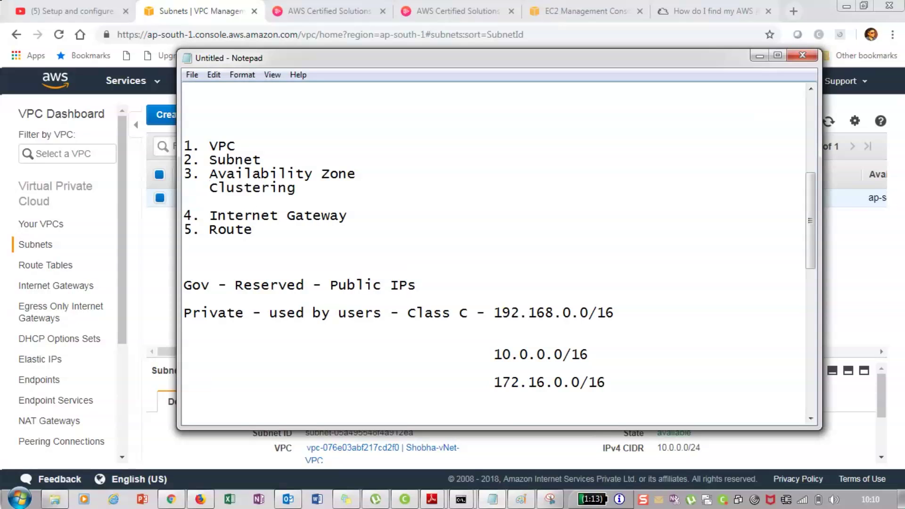
key(Return)
key(Return)
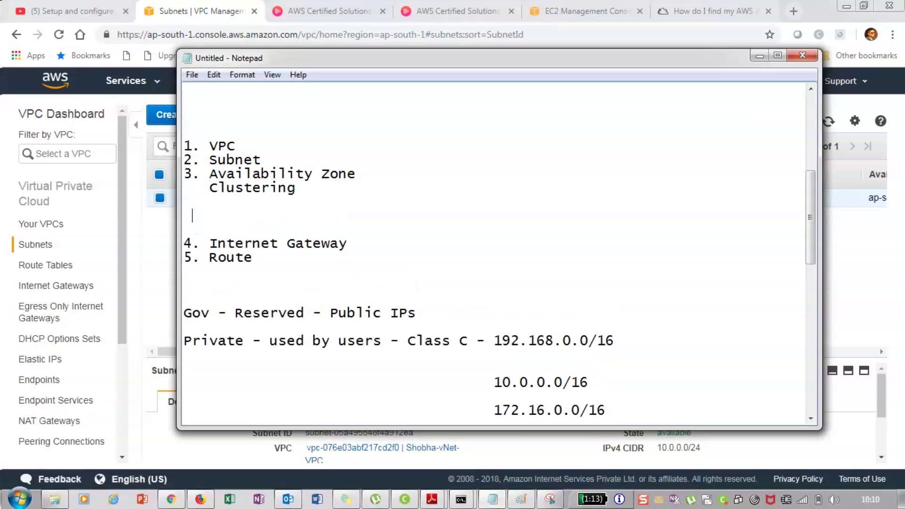
text(failover - load)
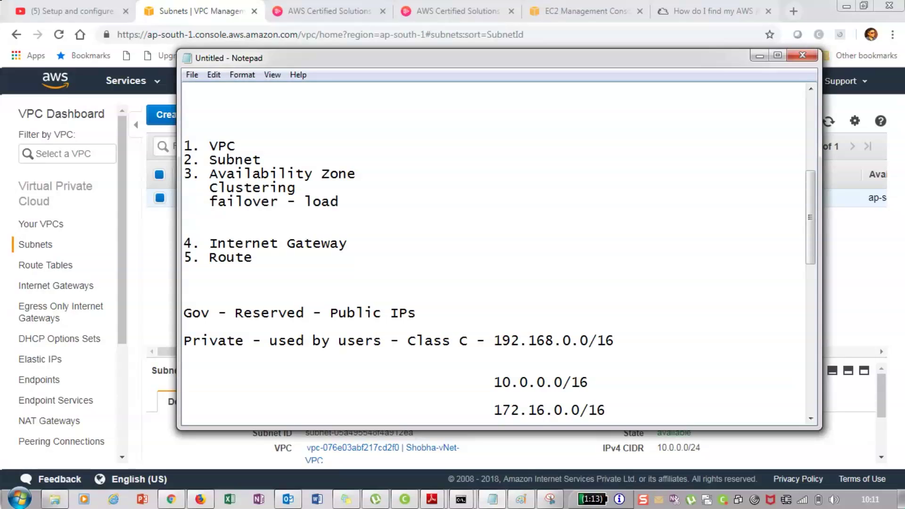
text(balancing -redu)
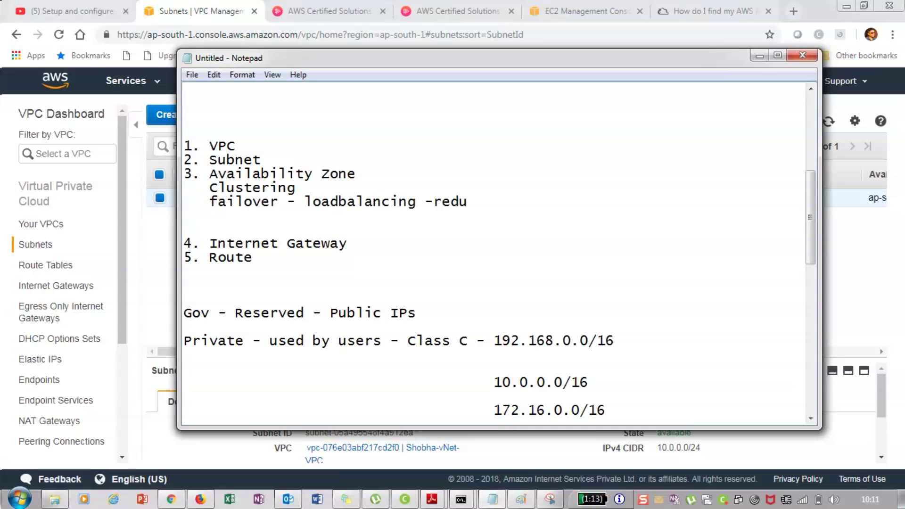
text(ndancy)
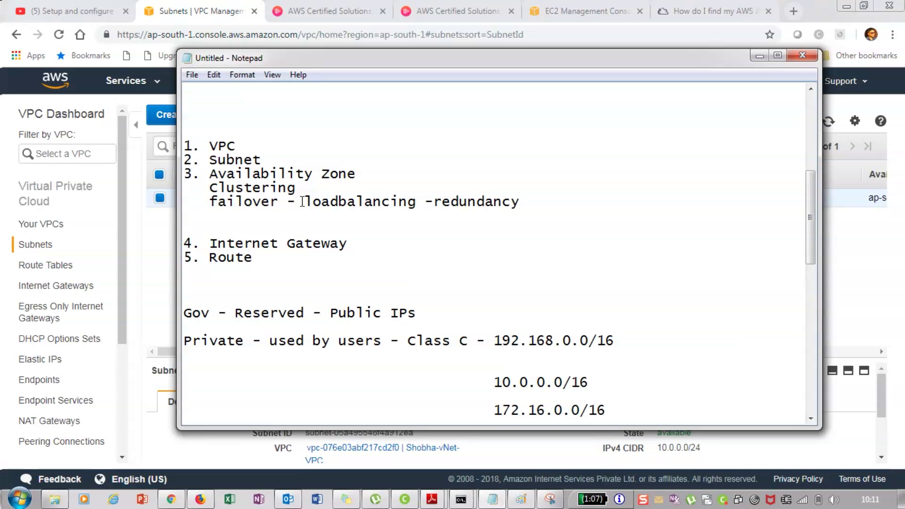
key(Return)
key(Return)
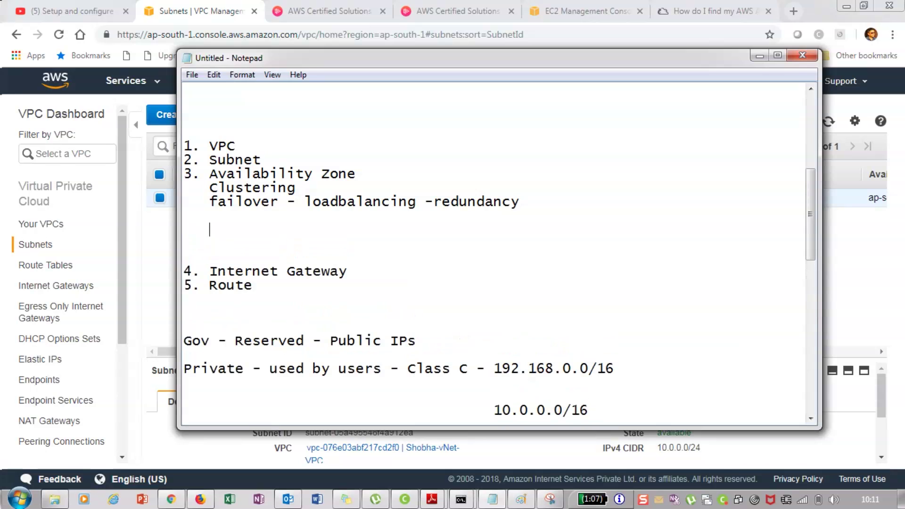
text(Flipkart.com)
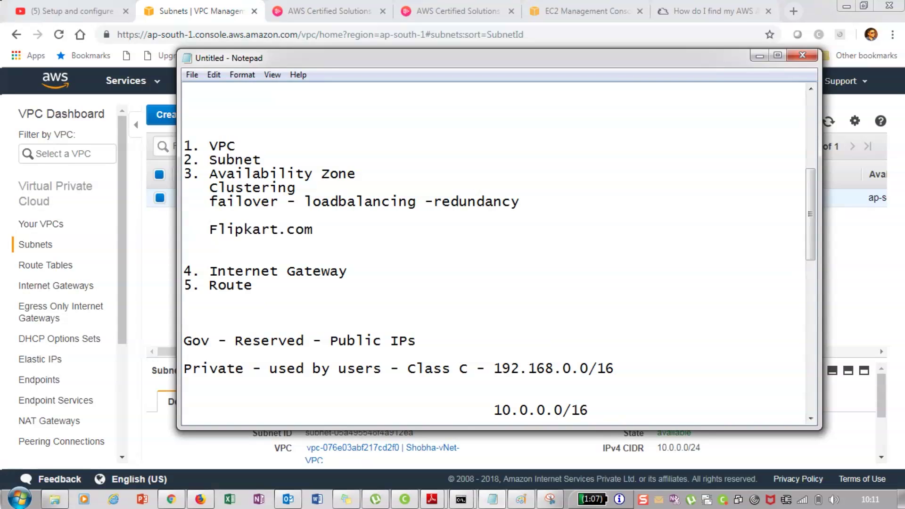
key(Return)
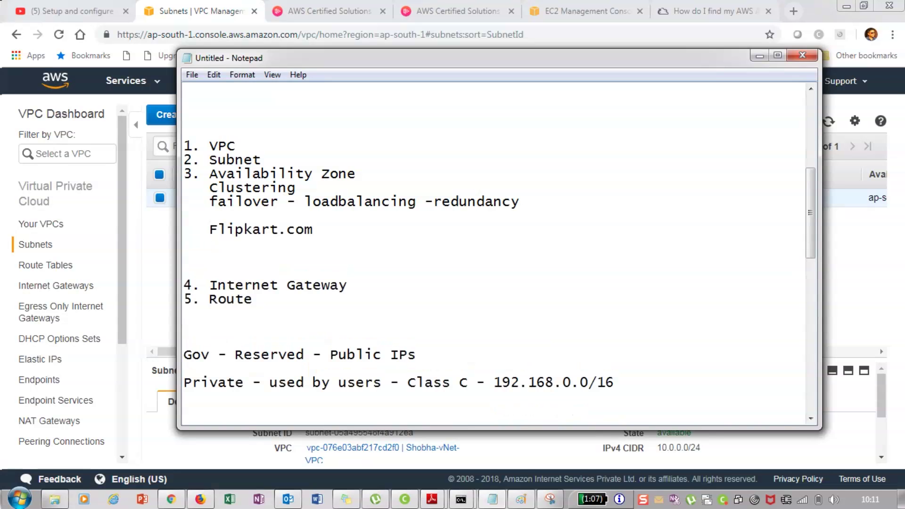
text(Site1 - South 1A)
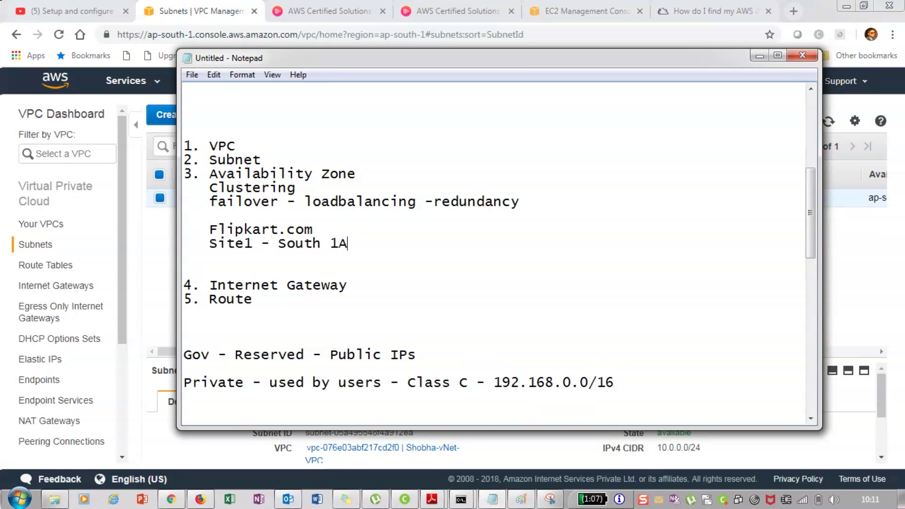
key(Return)
text(Sit)
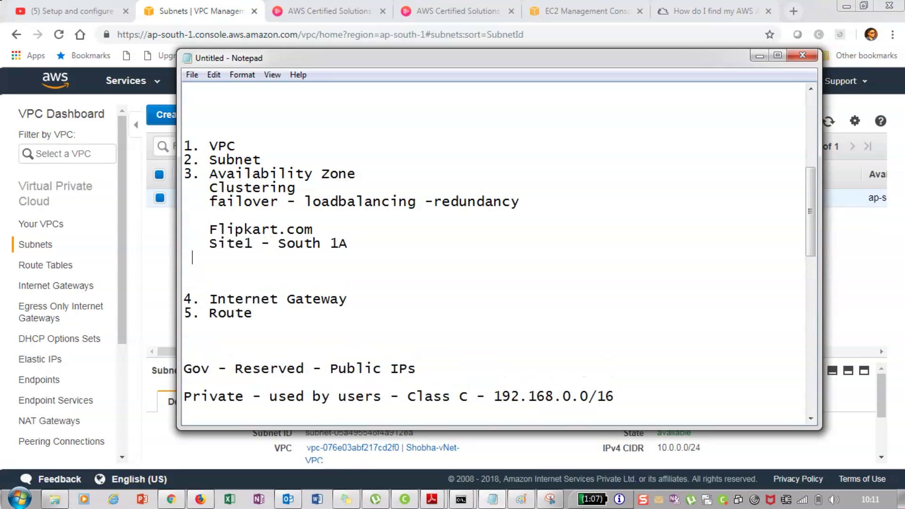
text(e2 - Sout)
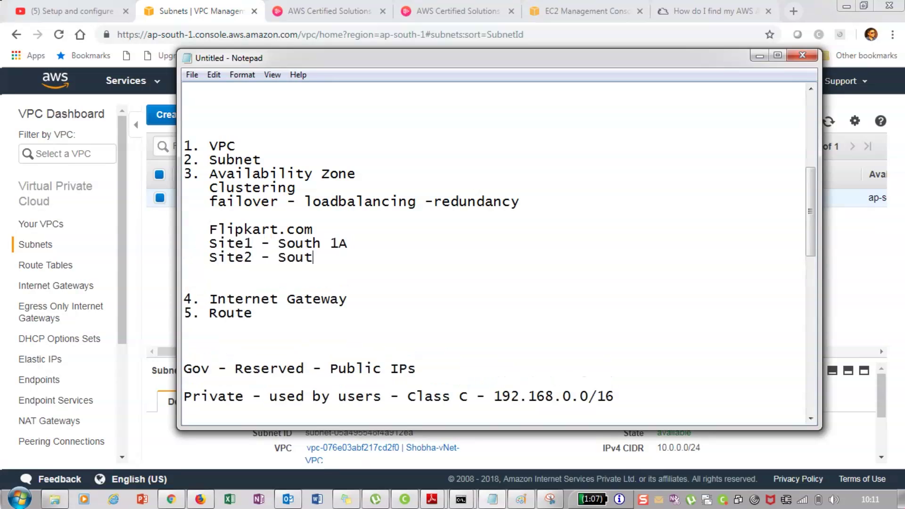
text(h 1B)
drag(351, 244, 282, 243)
drag(355, 258, 286, 258)
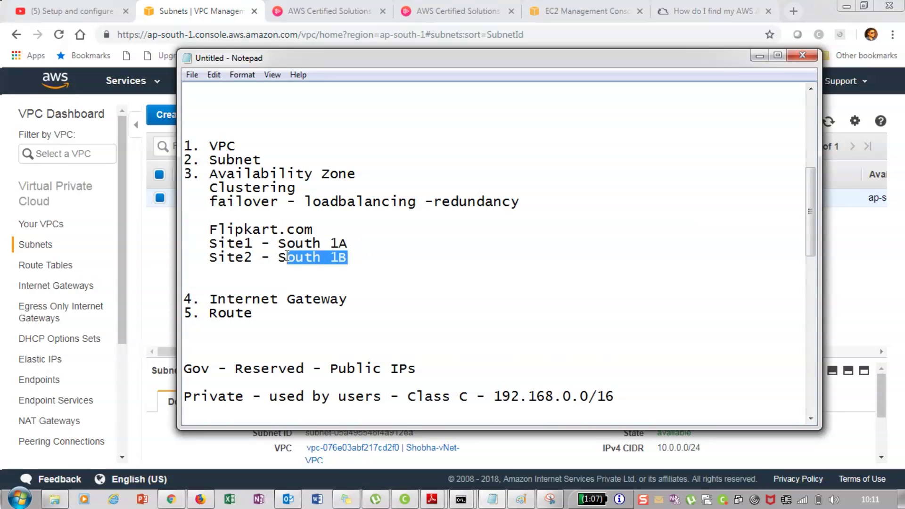
drag(314, 228, 210, 230)
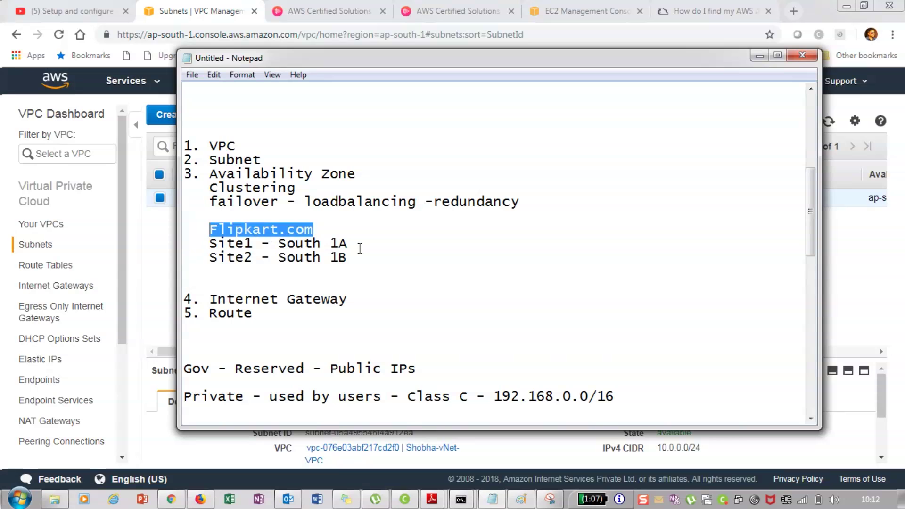
click(360, 249)
drag(360, 248, 213, 232)
key(ctrl+c)
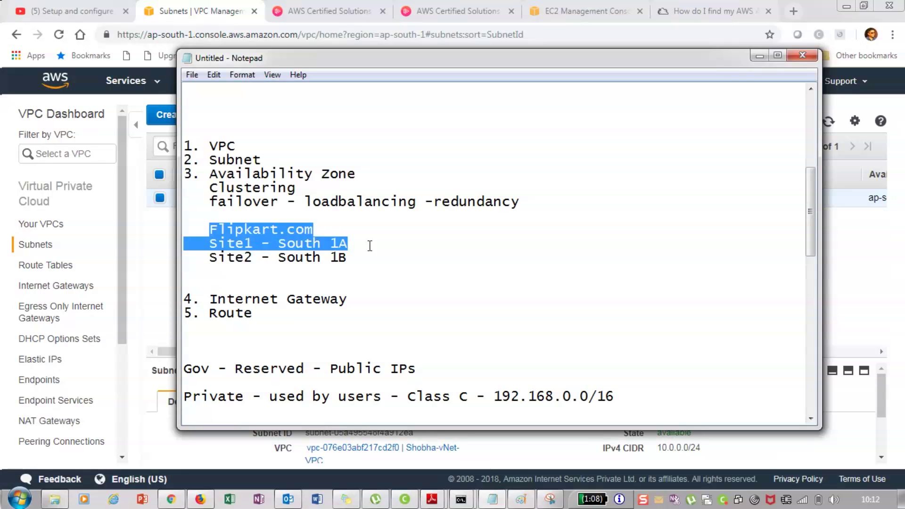
key(Delete)
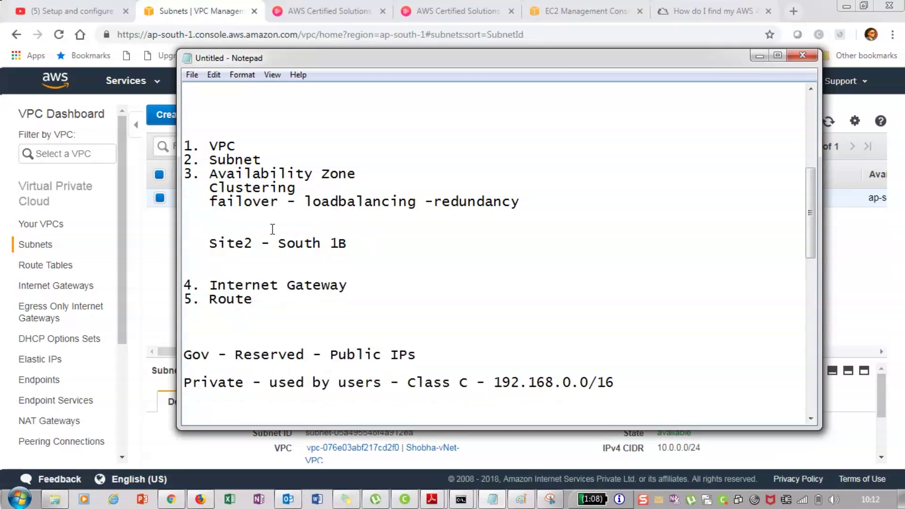
click(204, 240)
drag(203, 239, 330, 249)
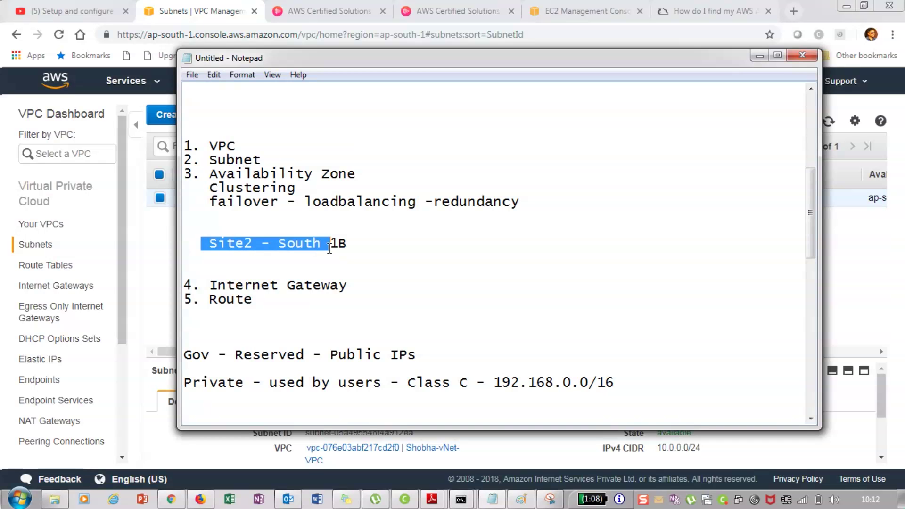
click(216, 224)
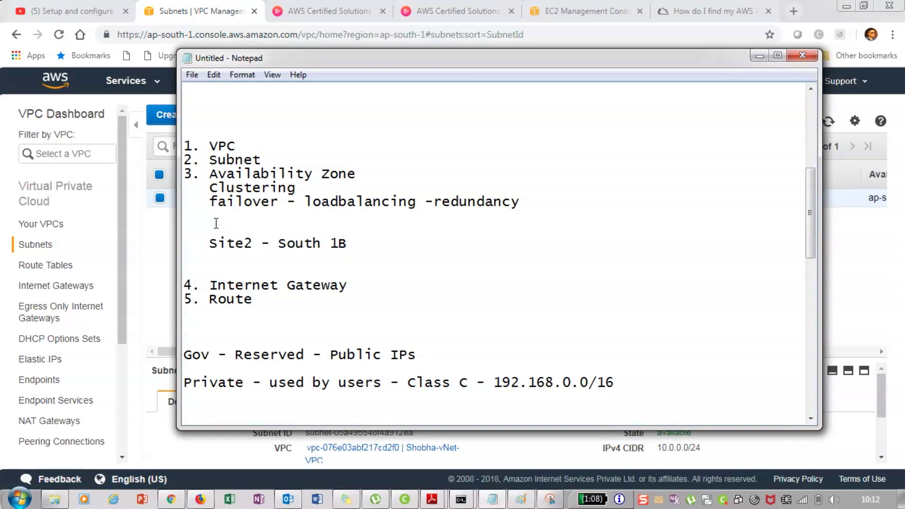
key(ctrl+v)
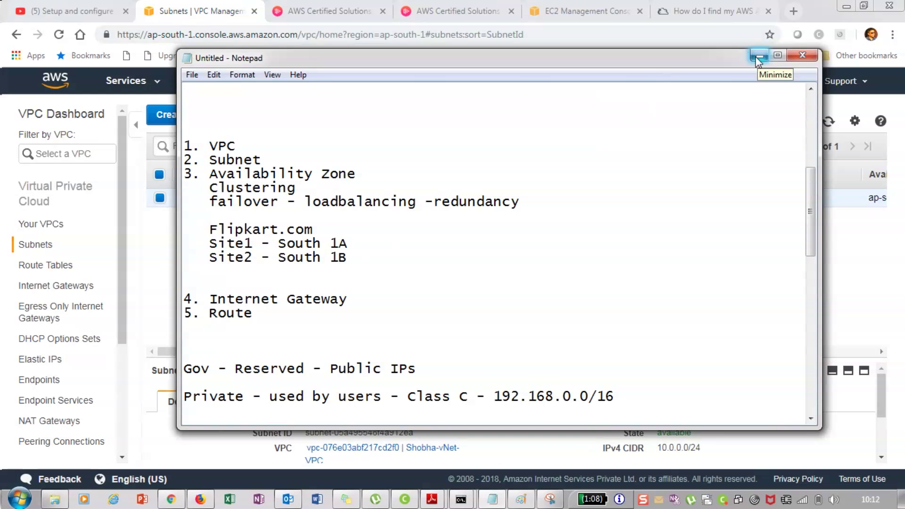
Minimize Notepad and switch from the VPC subnets page to the EC2 console via Services
click(758, 56)
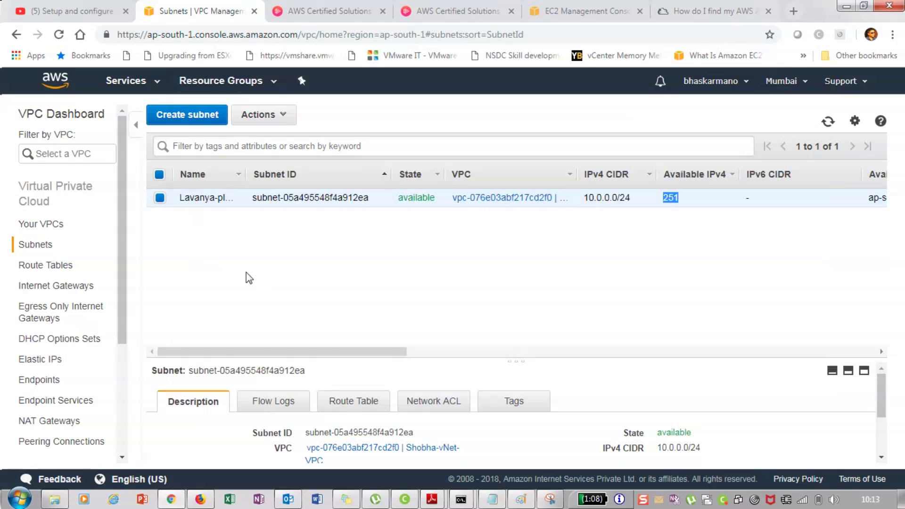
click(146, 93)
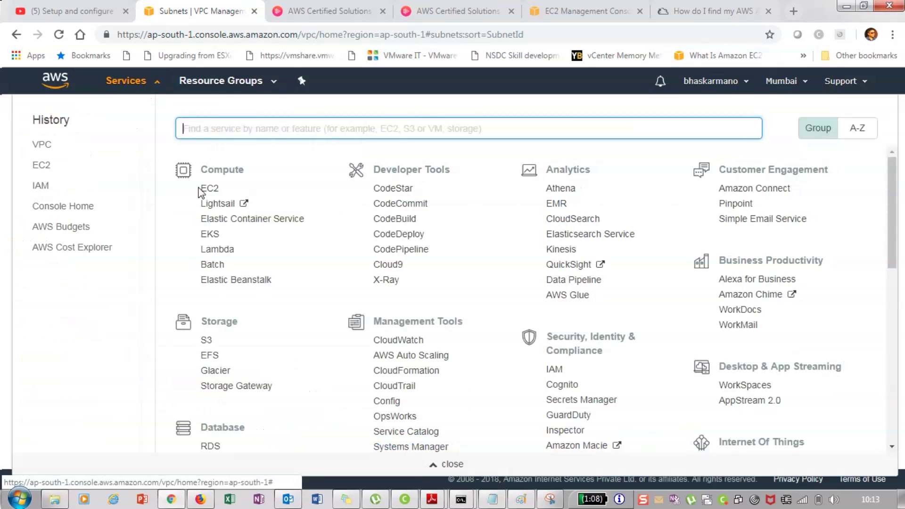
click(201, 189)
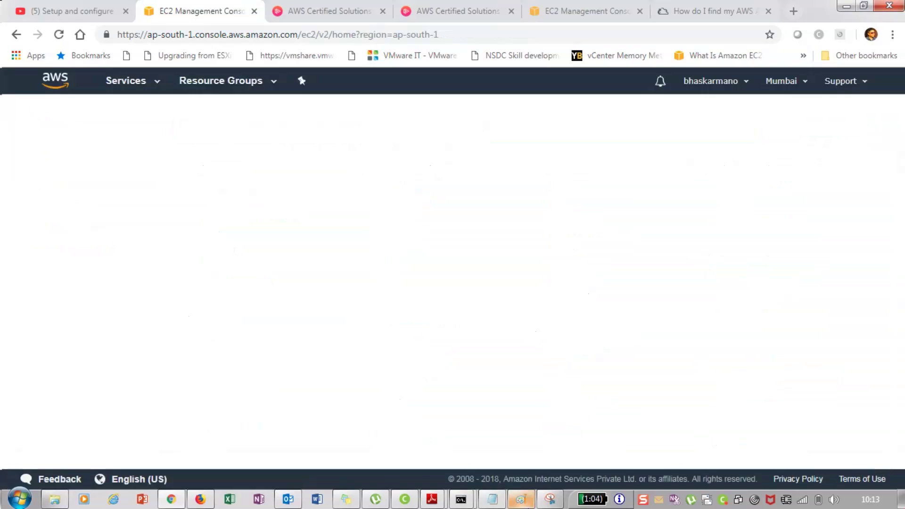
Glance at the VPC diagram in Paint, then minimize it to return to the EC2 launch wizard
click(522, 501)
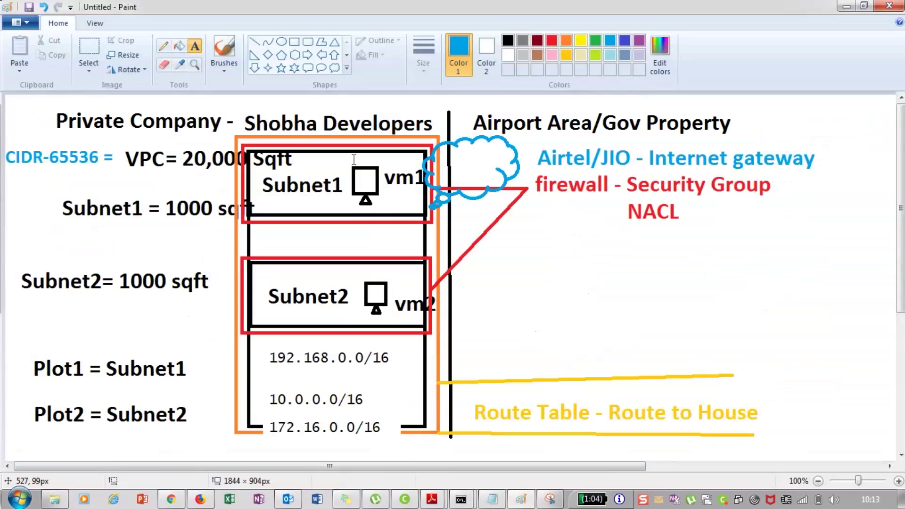
click(847, 6)
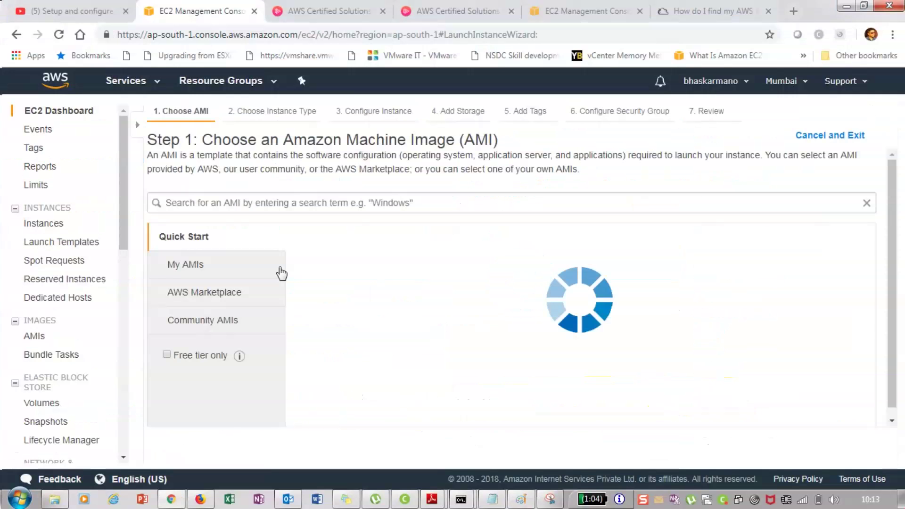
Keep the t2.micro instance type and proceed toward the instance details step
scroll(281, 267, down, 5)
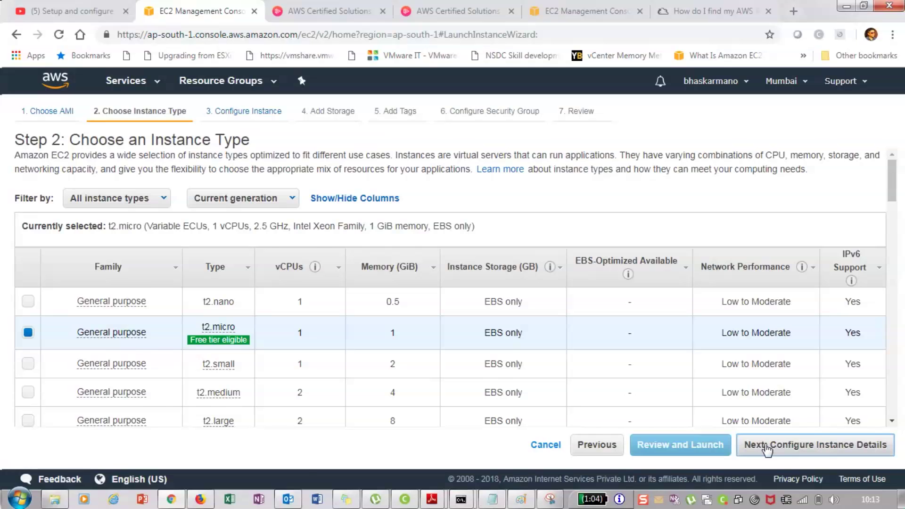
click(767, 447)
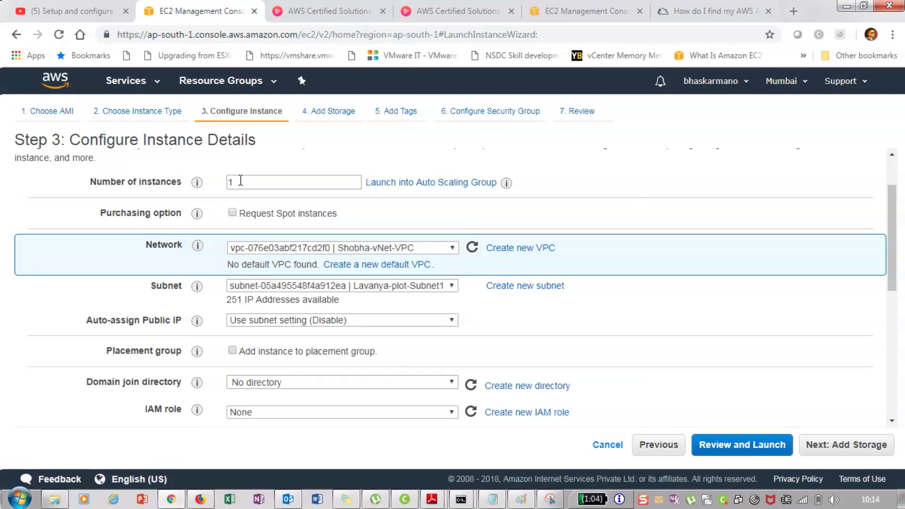
Set Auto-assign Public IP to Enable in the instance details
double_click(240, 180)
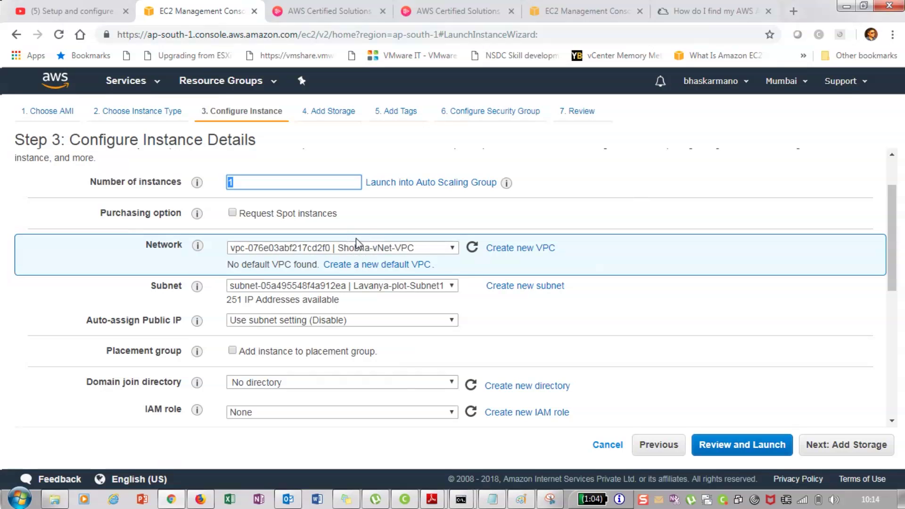
scroll(386, 295, down, 1)
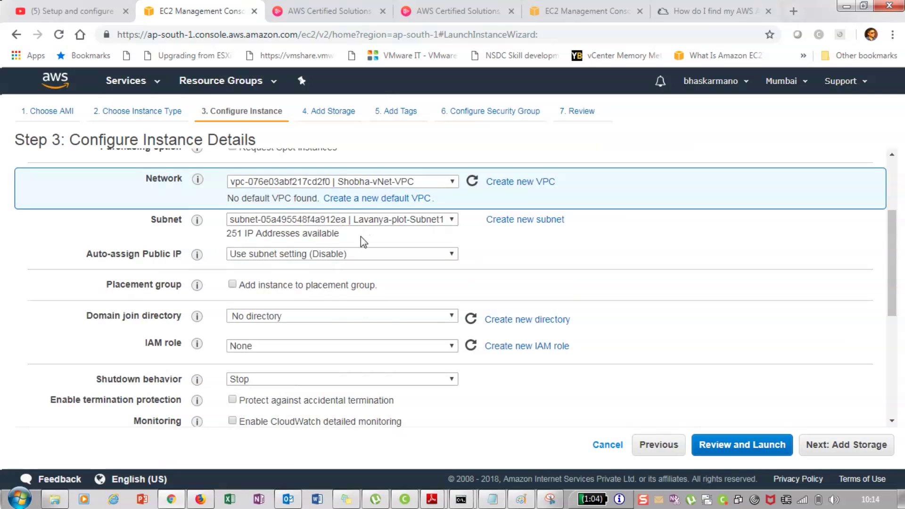
scroll(363, 241, up, 1)
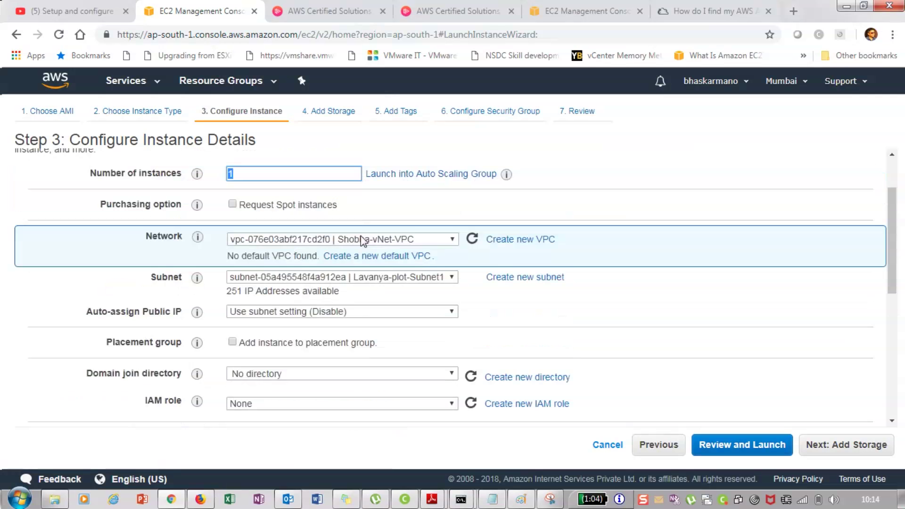
scroll(363, 241, up, 1)
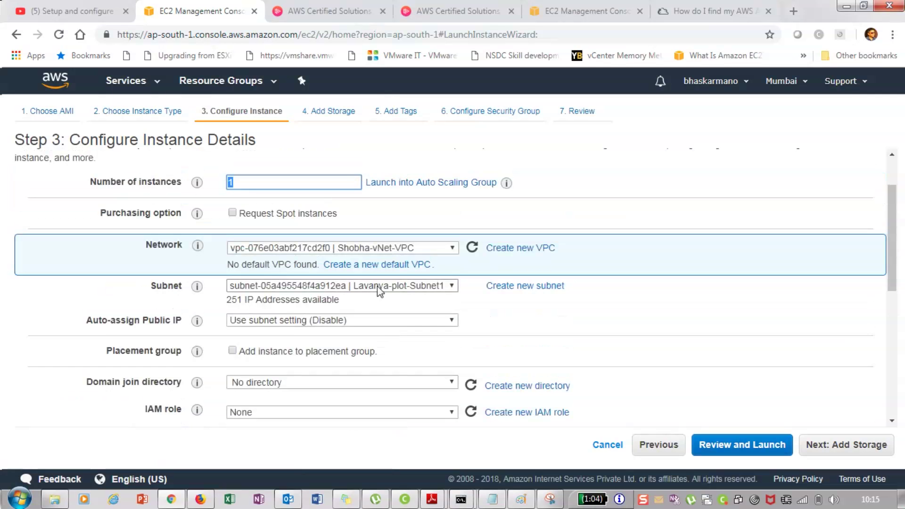
scroll(380, 291, down, 3)
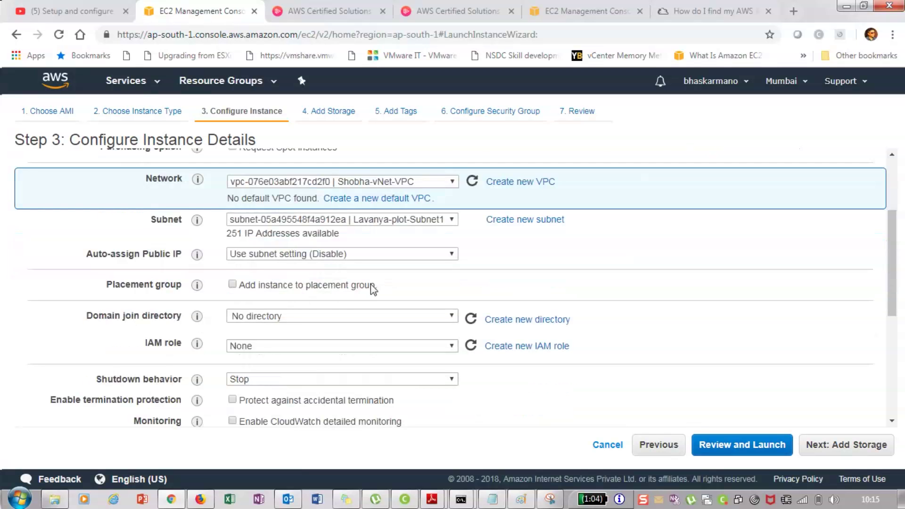
click(320, 257)
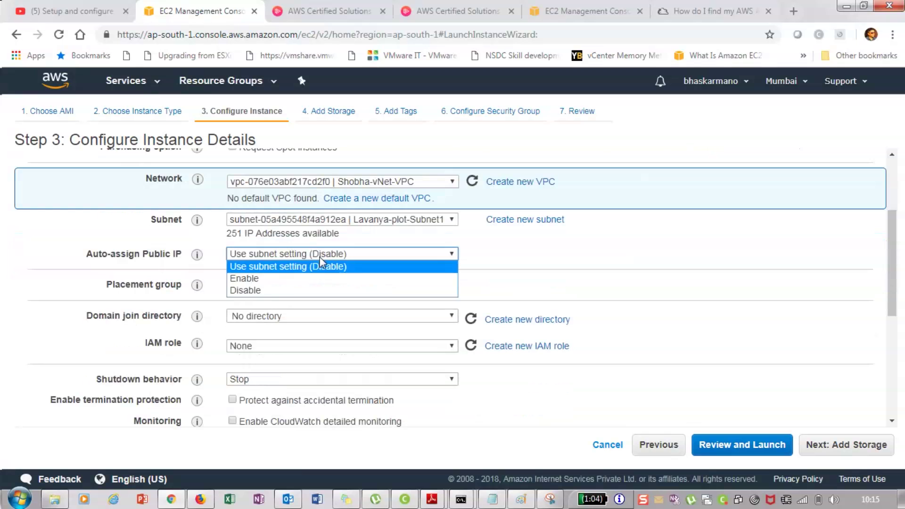
click(245, 279)
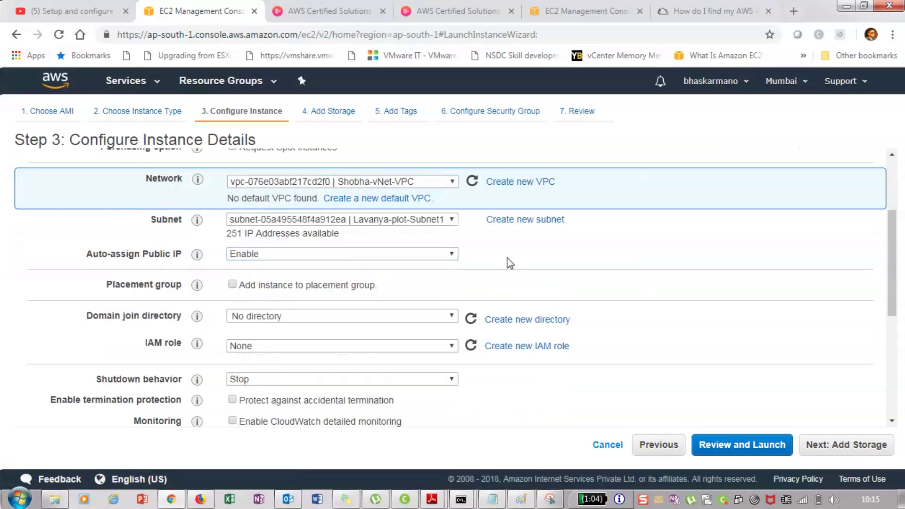
Review the eth0 network interface and advance to the Add Storage step
scroll(413, 294, down, 2)
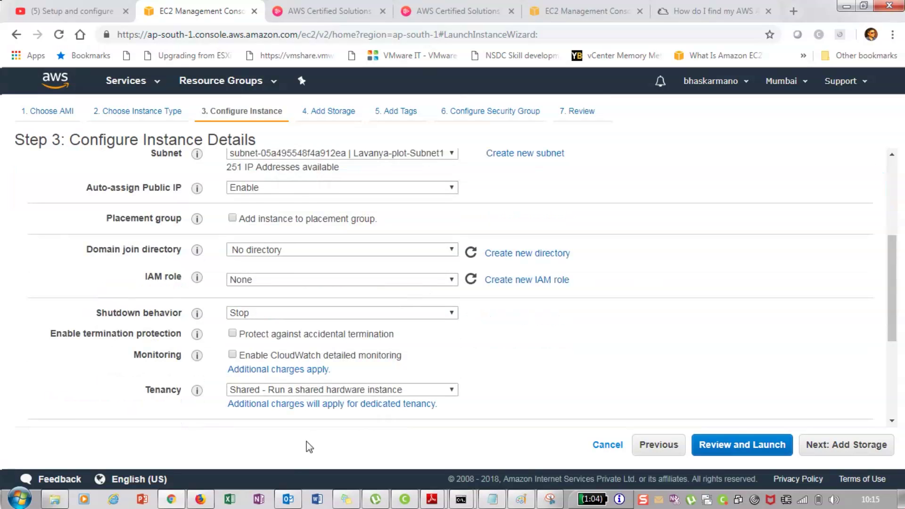
scroll(212, 326, down, 5)
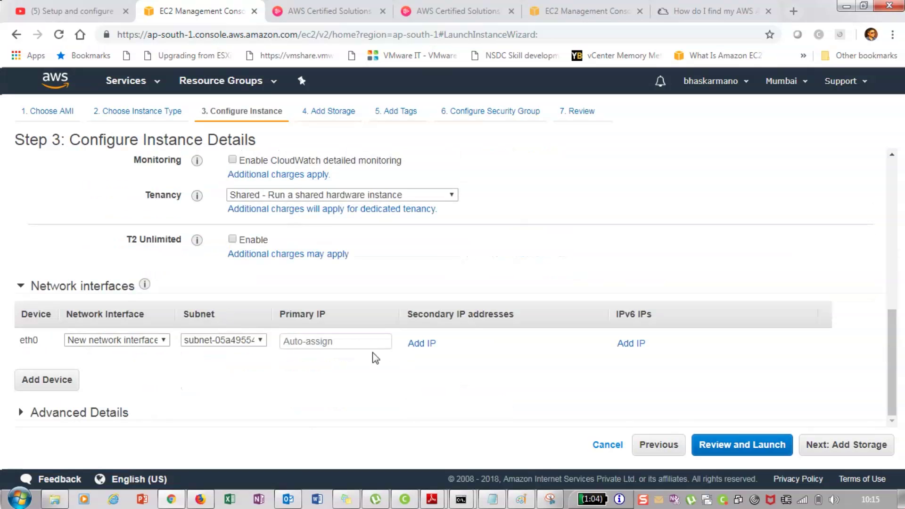
double_click(32, 342)
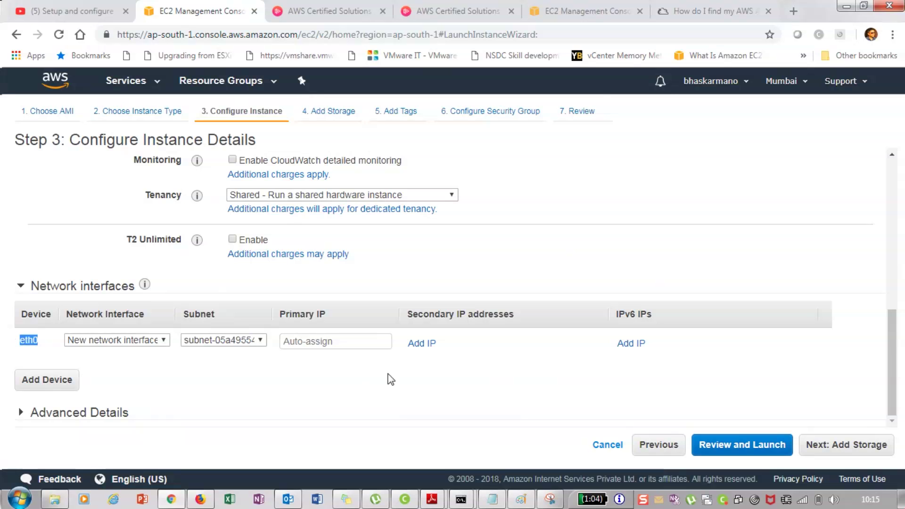
click(846, 445)
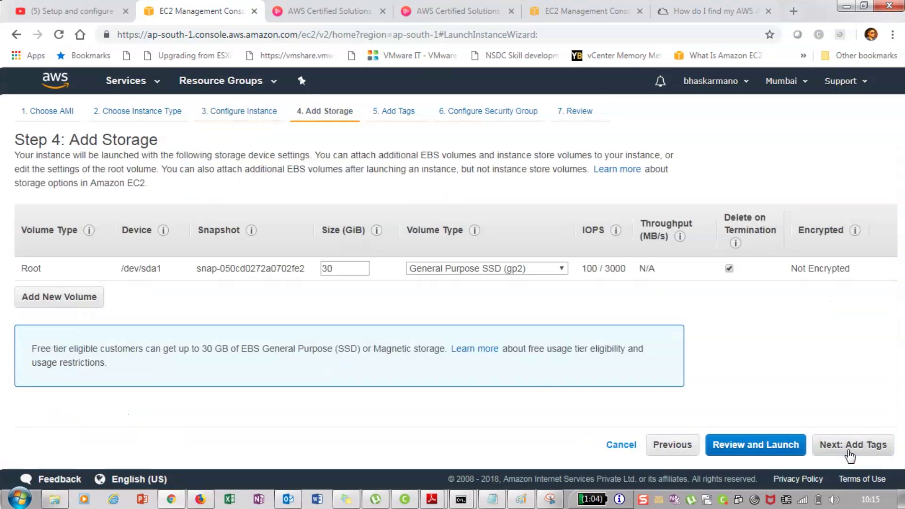
Keep the 30 GiB root volume, skip tags to reach Configure Security Group, then bring Paint forward
double_click(322, 268)
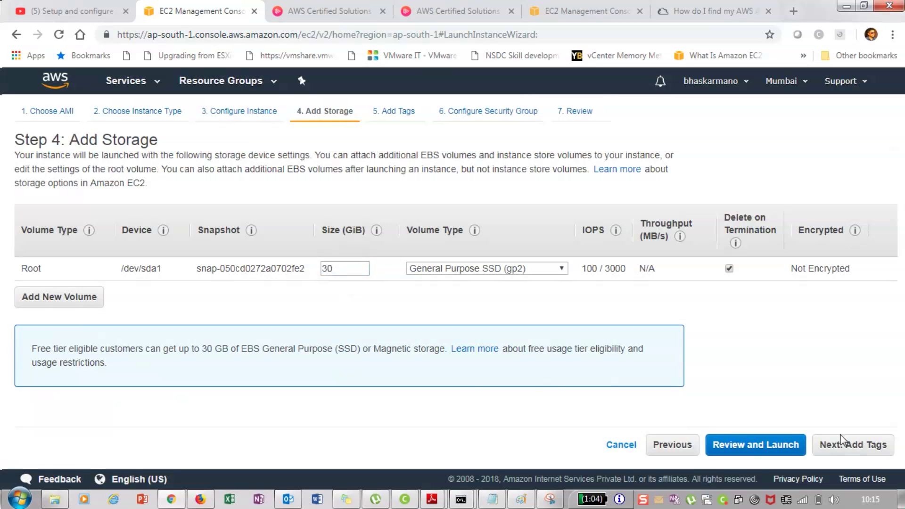
click(851, 450)
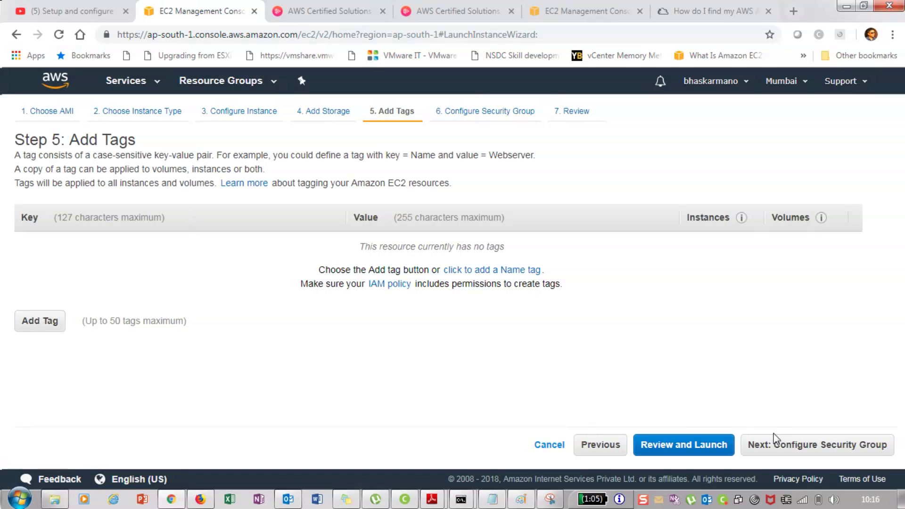
click(801, 448)
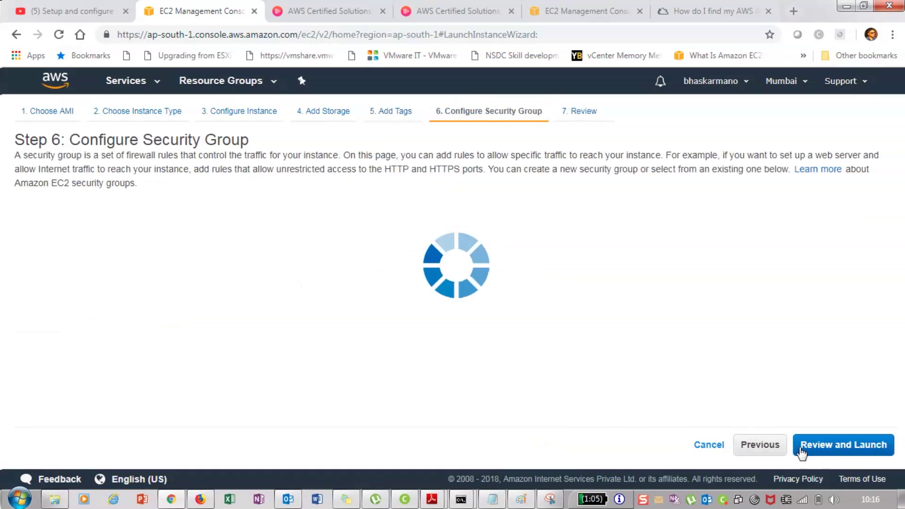
drag(70, 140, 247, 141)
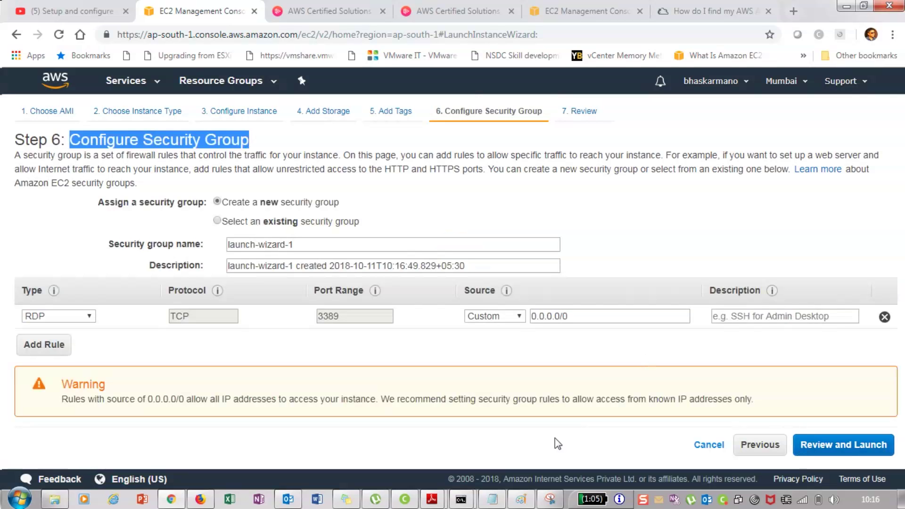
click(521, 500)
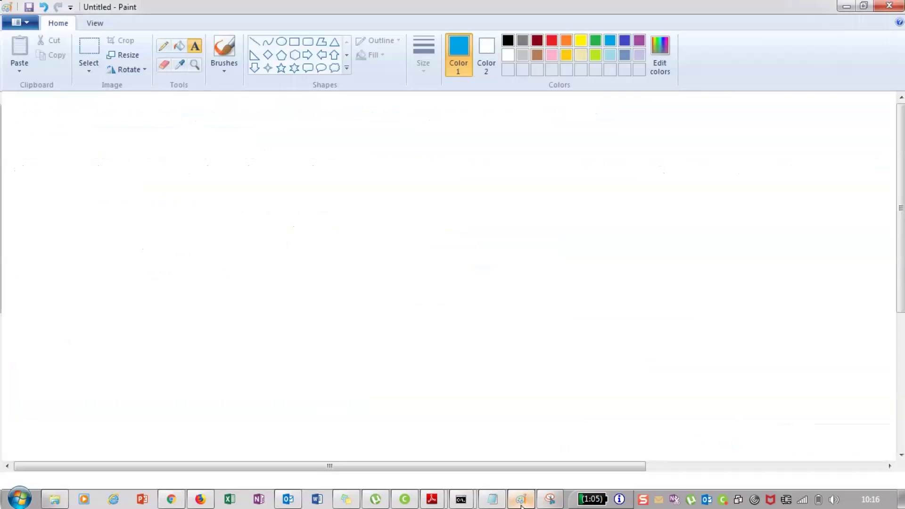
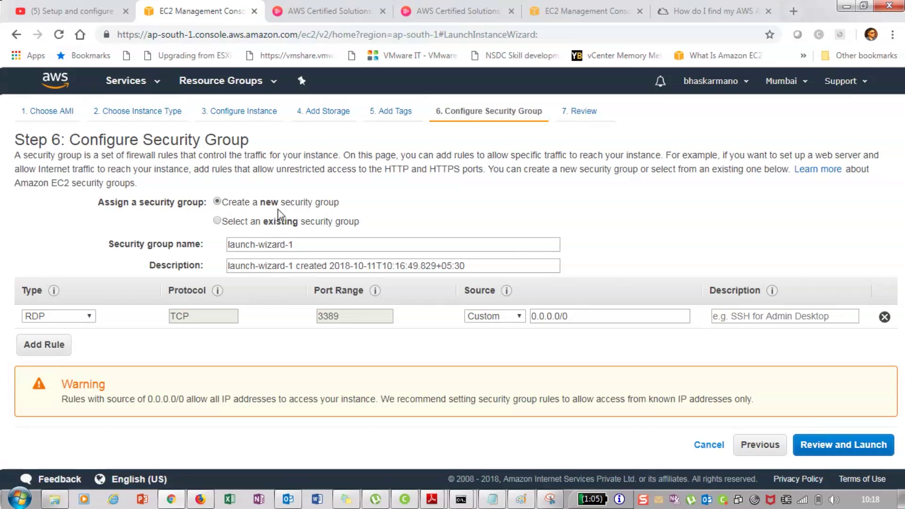
Name the security group 'BlackDog Security Services' and continue to the Step 7 launch review
triple_click(304, 244)
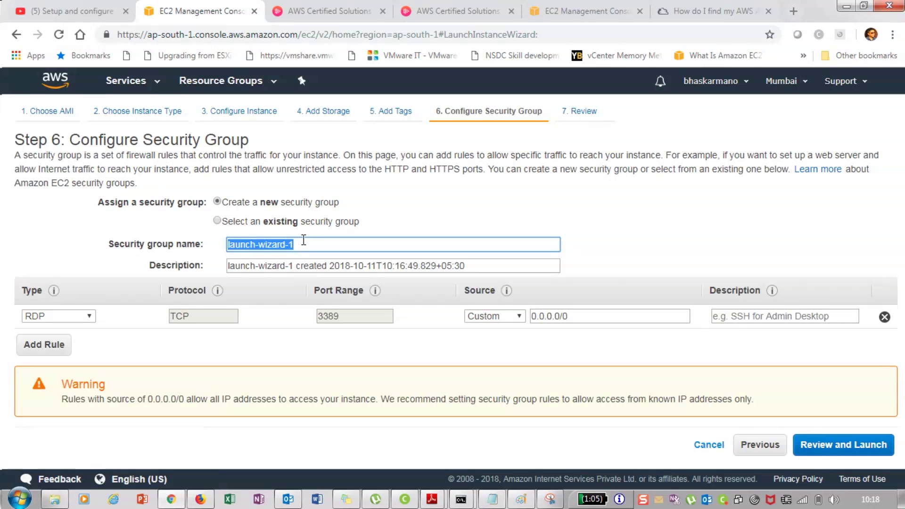
text(Bl)
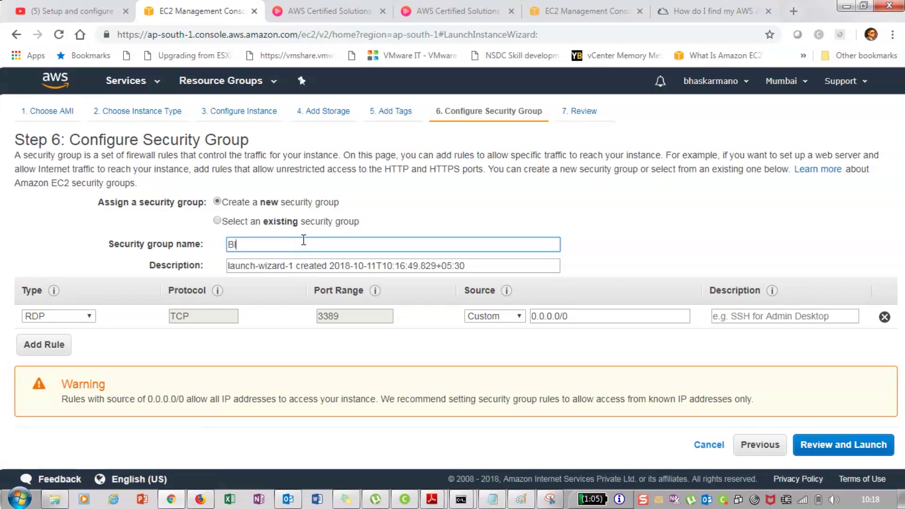
text(ackDog Security)
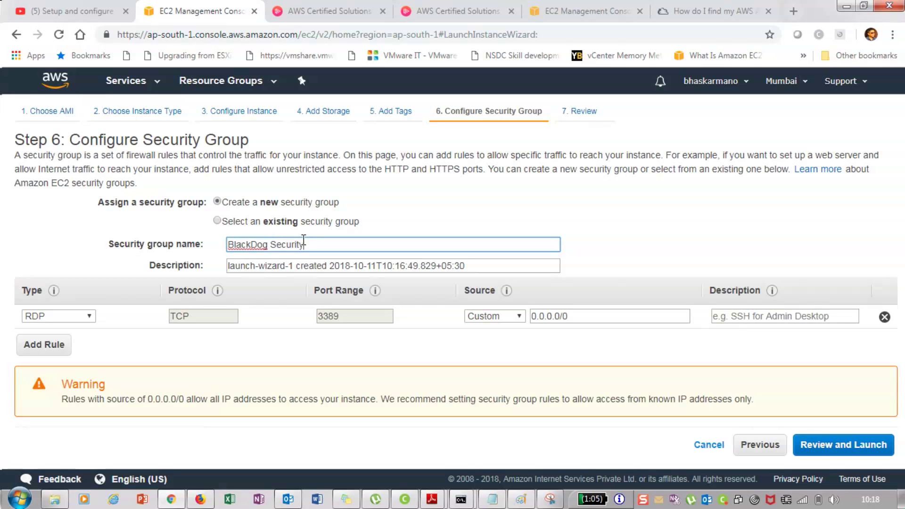
text(-Services)
click(441, 223)
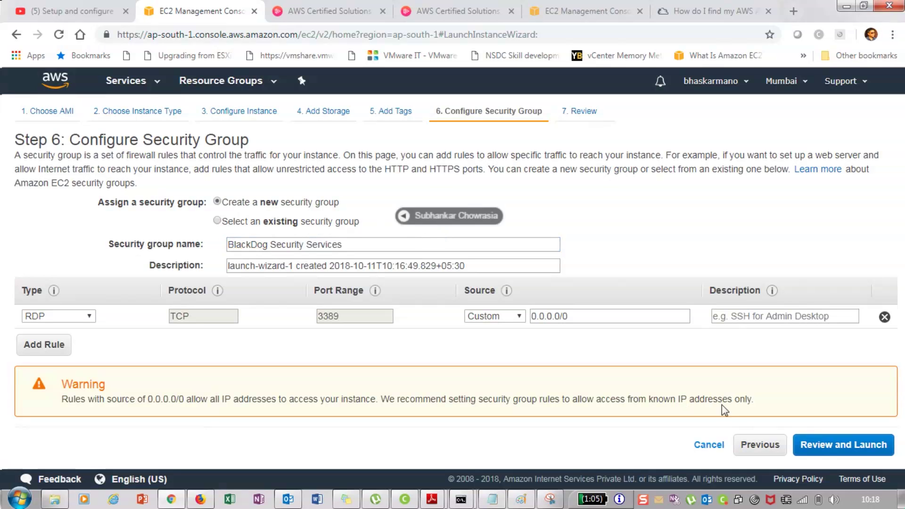
click(827, 449)
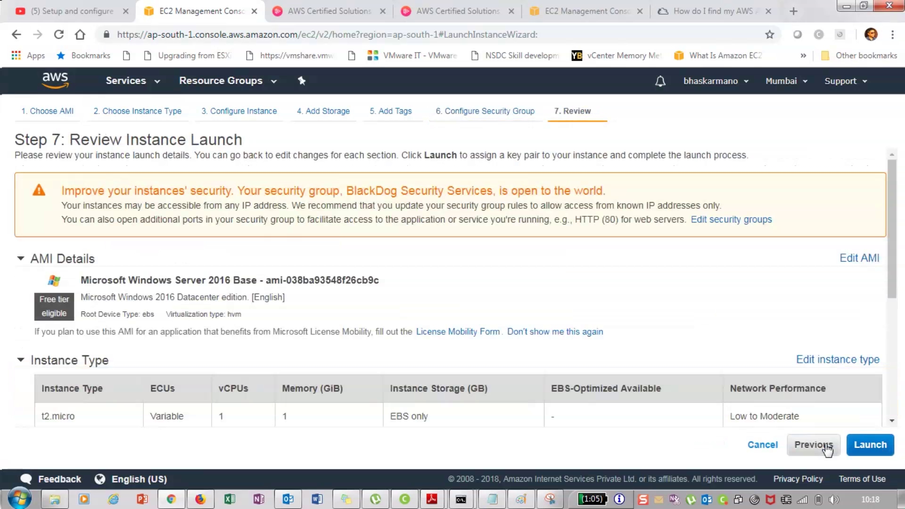
Launch the reviewed Windows Server instance with key pair key-mumbai, acknowledging the private key
click(869, 445)
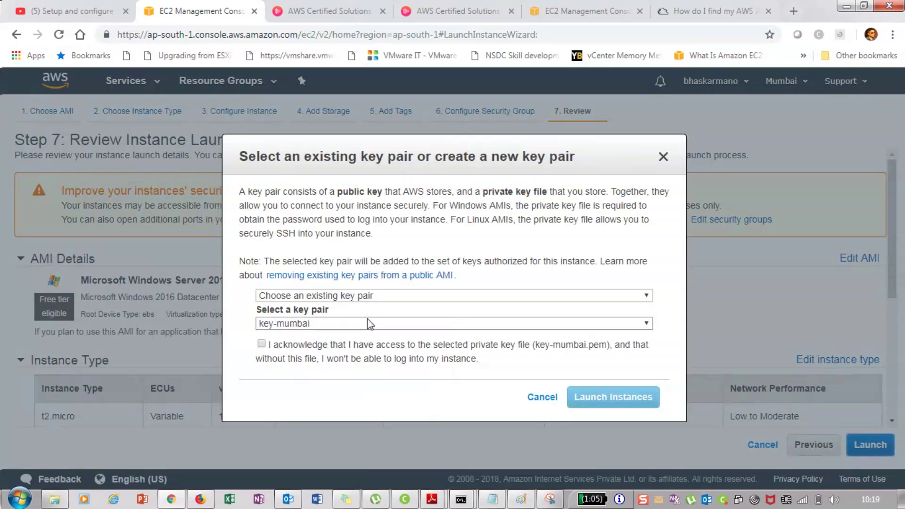
click(472, 344)
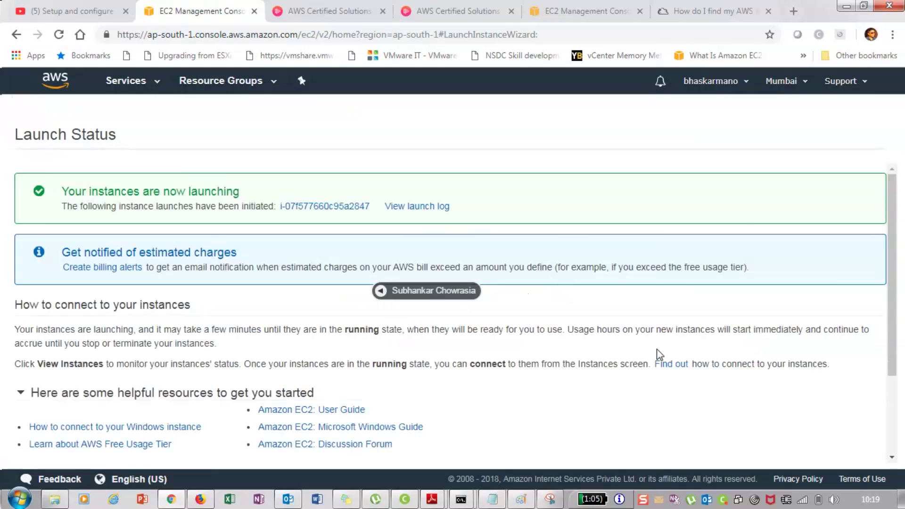
Go to the EC2 dashboard and list running instances, showing the new t2.micro instance
click(141, 81)
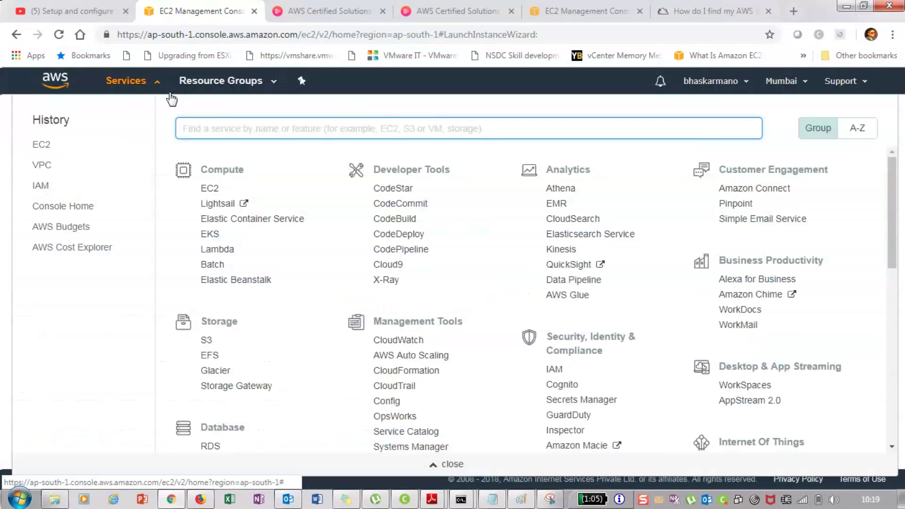
click(171, 99)
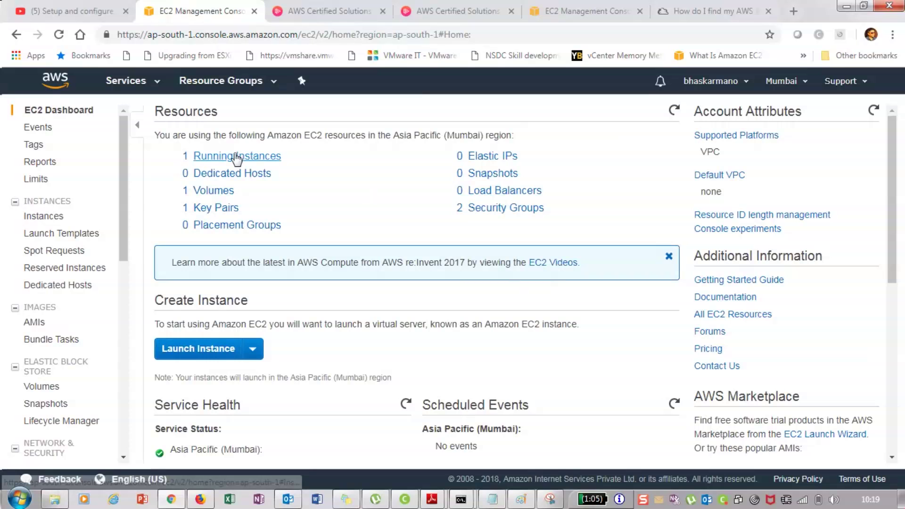
click(237, 157)
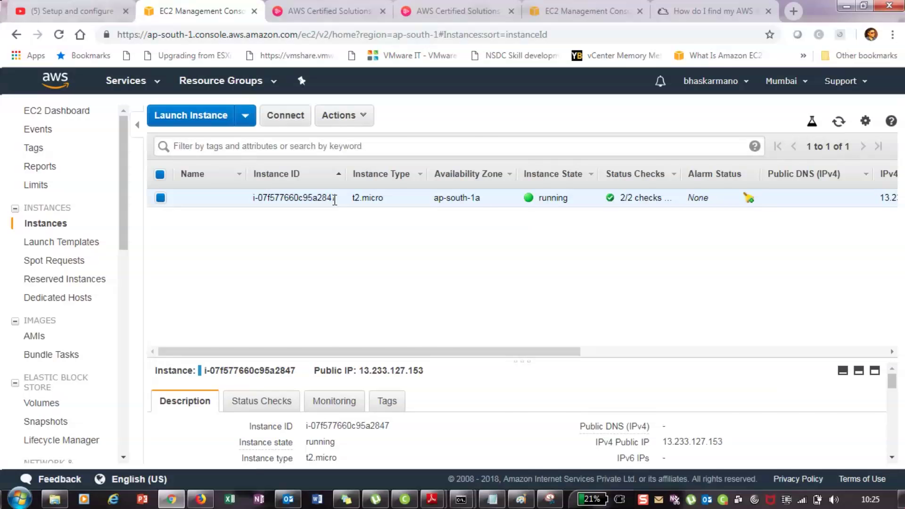
Bring the VPC network diagram in Paint to the front
click(520, 501)
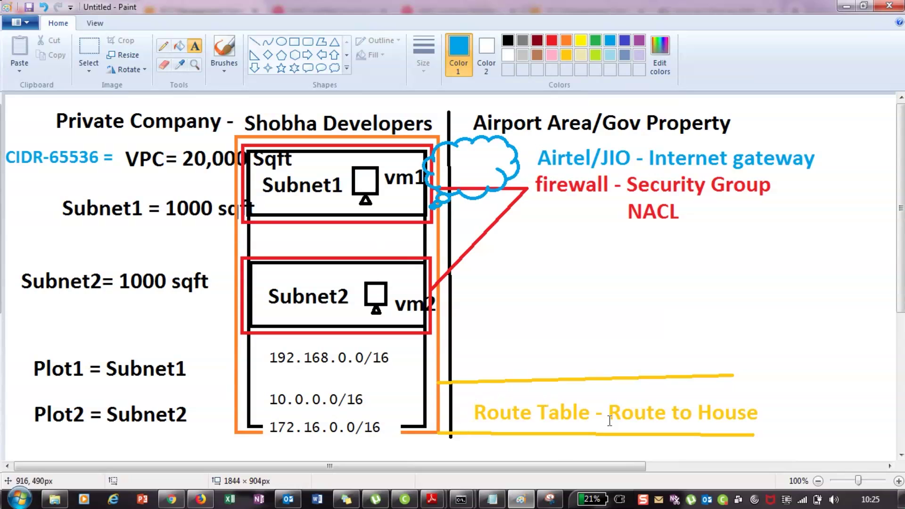
Minimize the Paint diagram to return to the EC2 Instances page
click(845, 6)
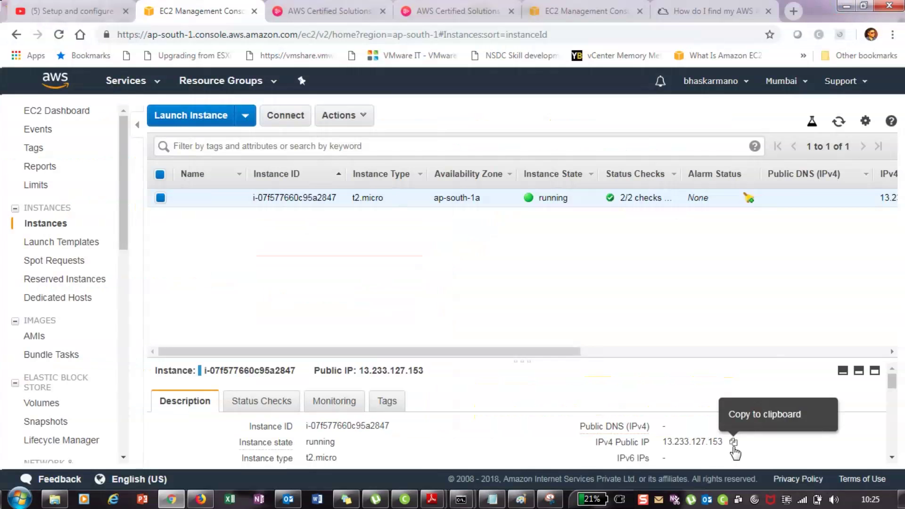
Try an RDP connection via mstsc to 13.233.127.153, then dismiss the connection error
click(734, 444)
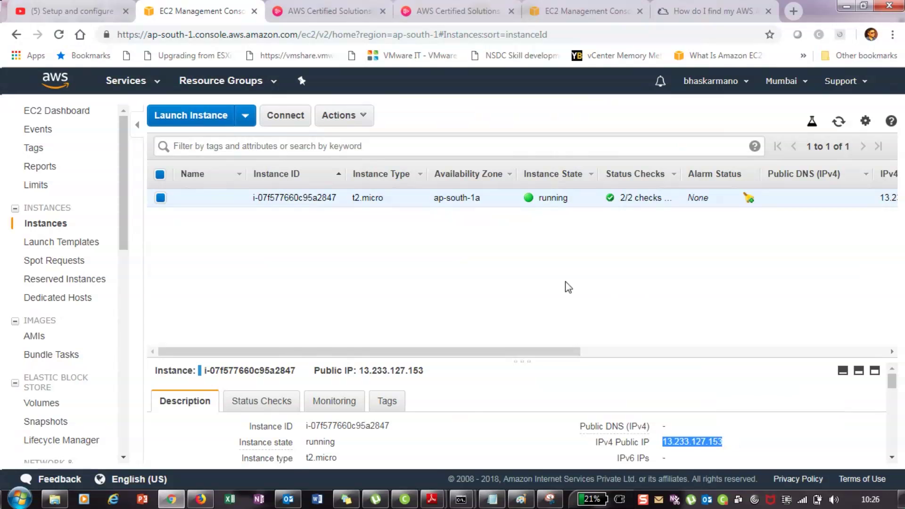
key(super+r)
text(mstsc)
key(Return)
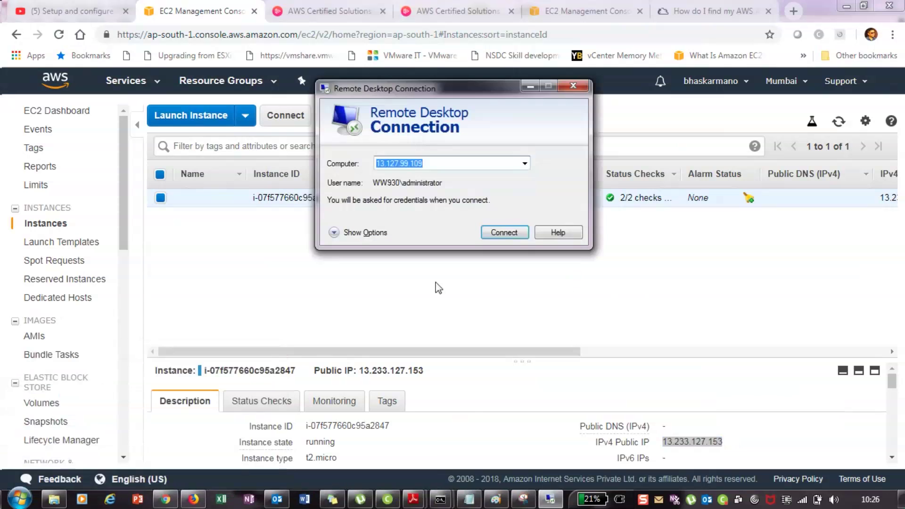
key(ctrl+v)
click(494, 236)
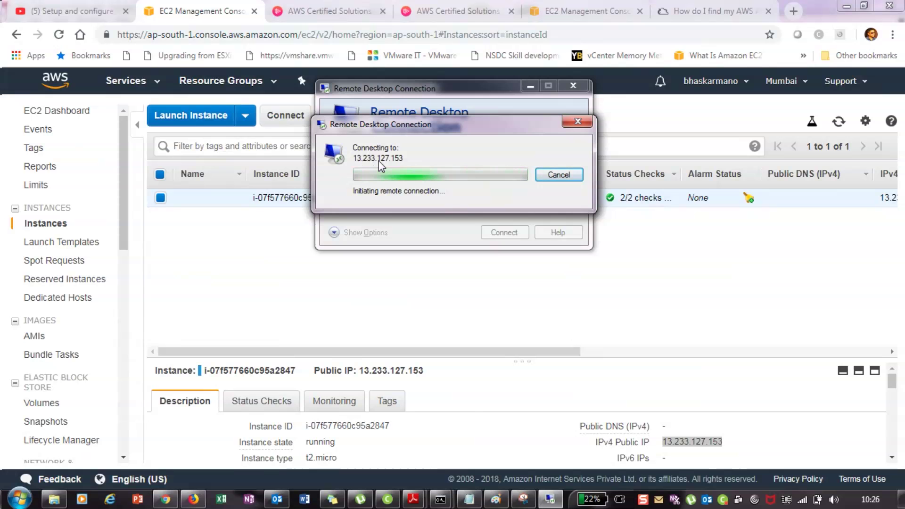
mouse_move(648, 434)
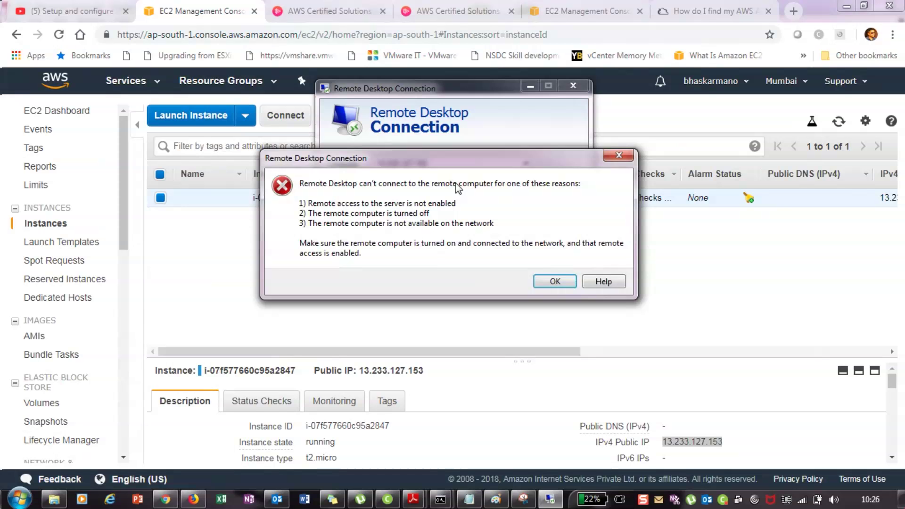
click(618, 155)
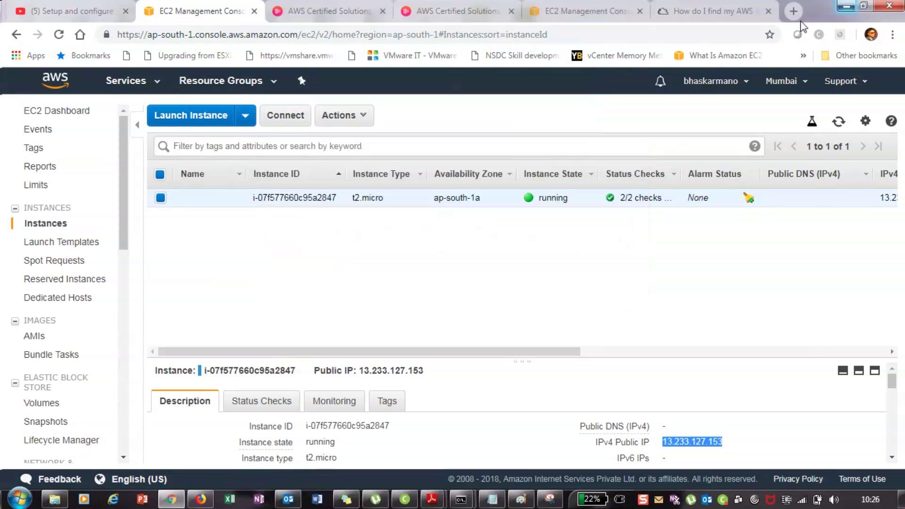
Switch from the EC2 instances page to the VPC dashboard in Mumbai
scroll(82, 328, down, 3)
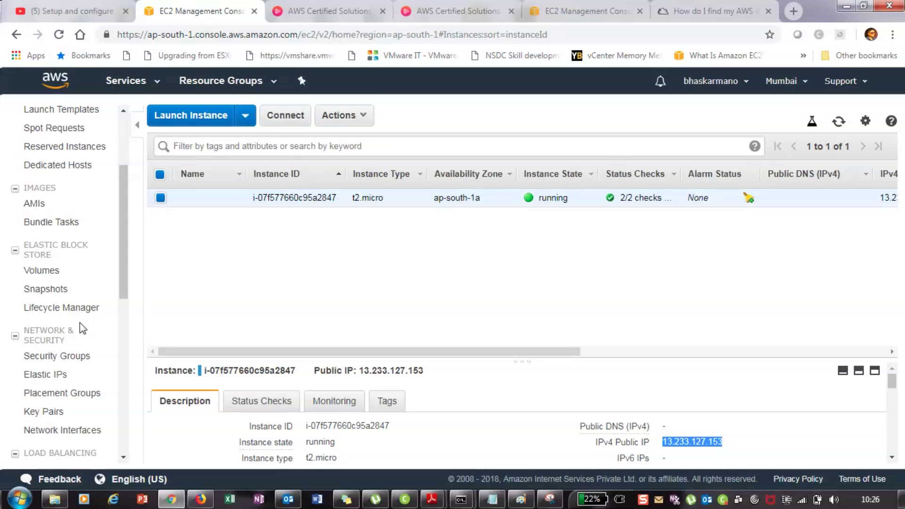
scroll(81, 323, up, 3)
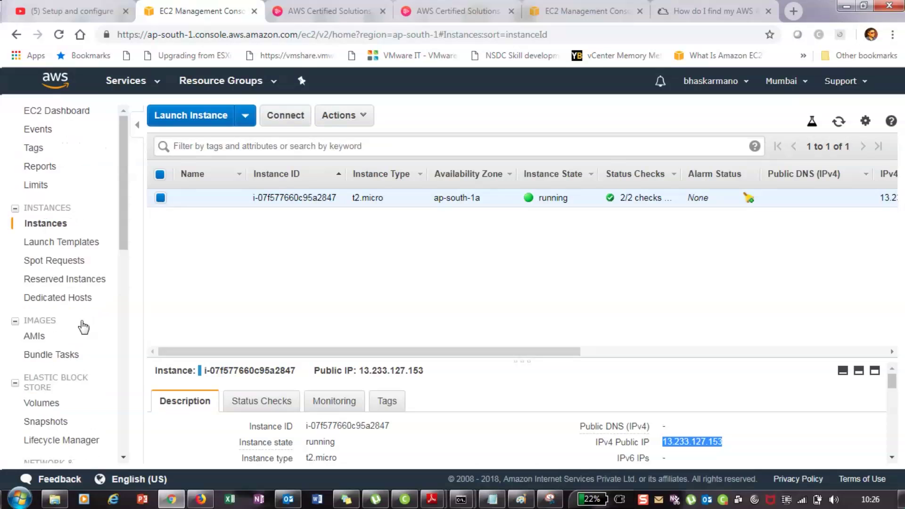
scroll(83, 327, down, 10)
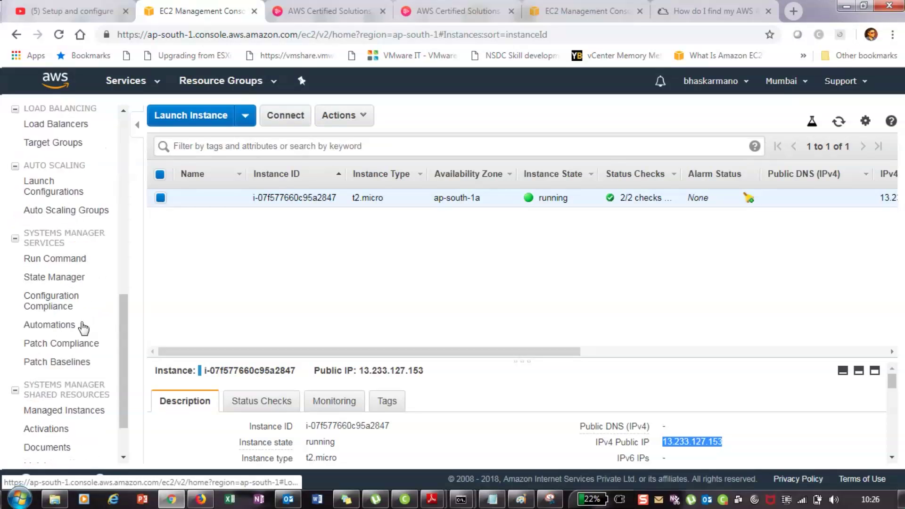
scroll(84, 326, up, 5)
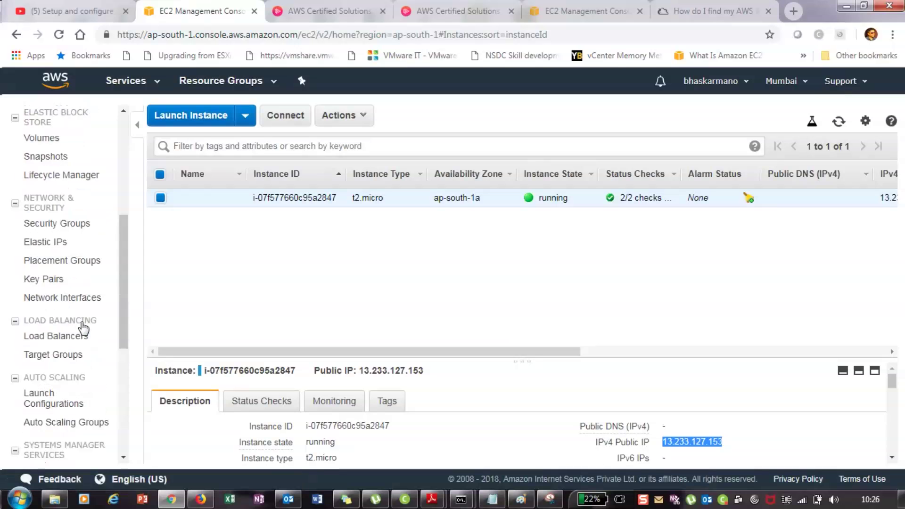
scroll(84, 326, up, 6)
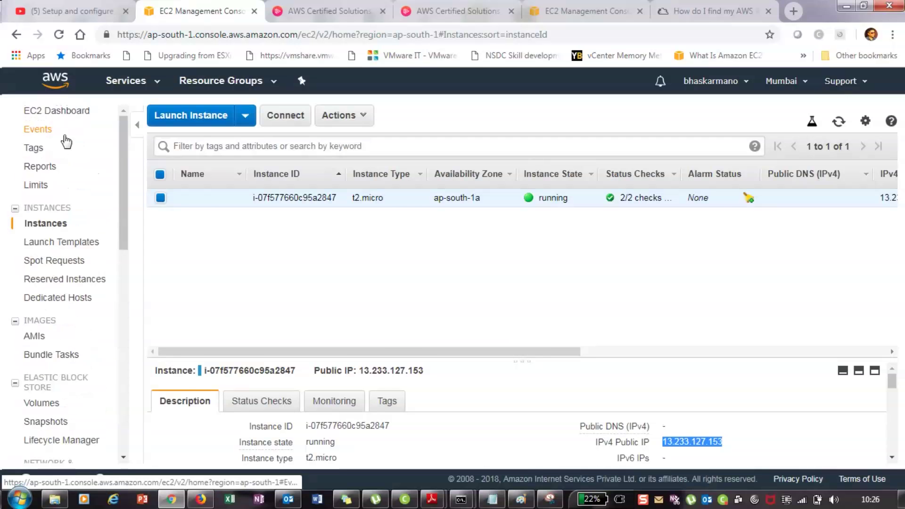
click(126, 81)
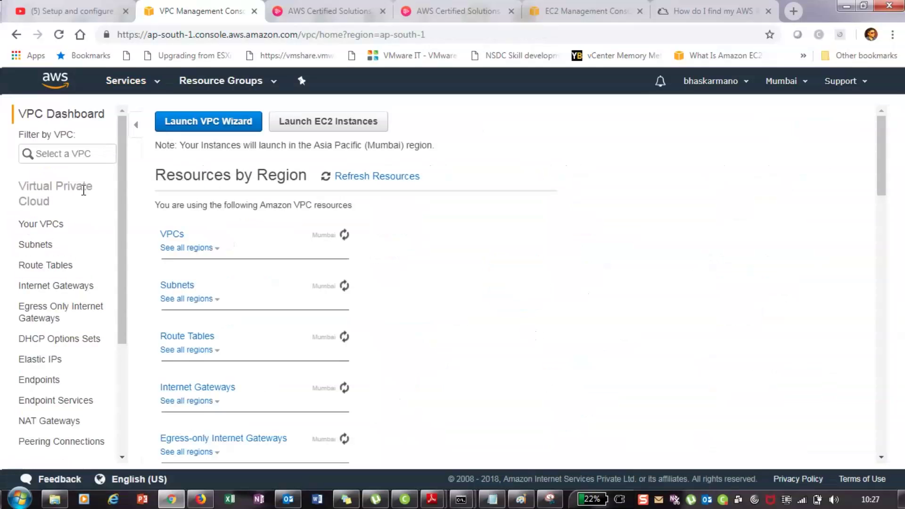
Select the custom VPC's main route table under Route Tables and view its routes
click(45, 267)
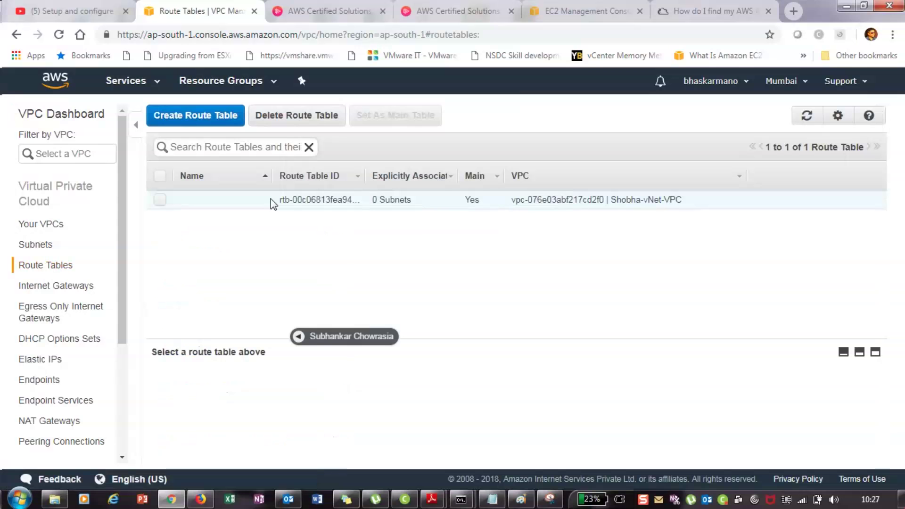
click(270, 198)
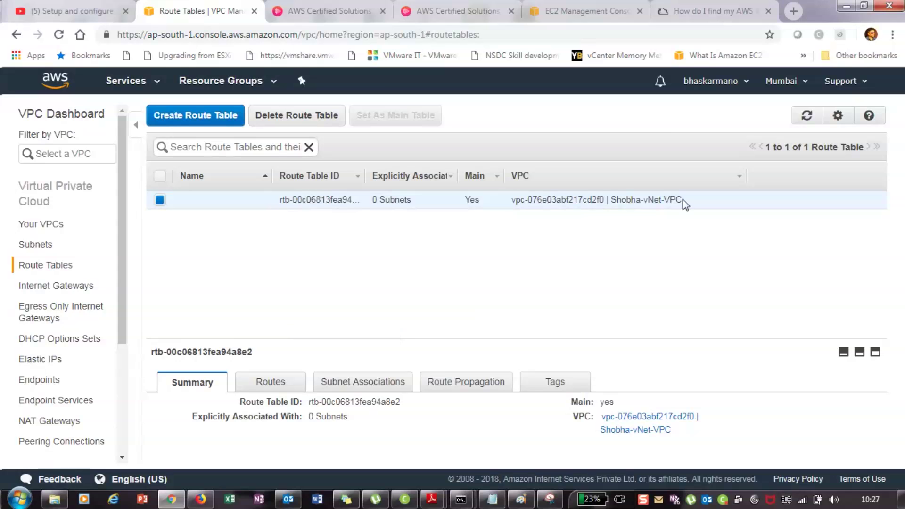
drag(683, 199, 592, 200)
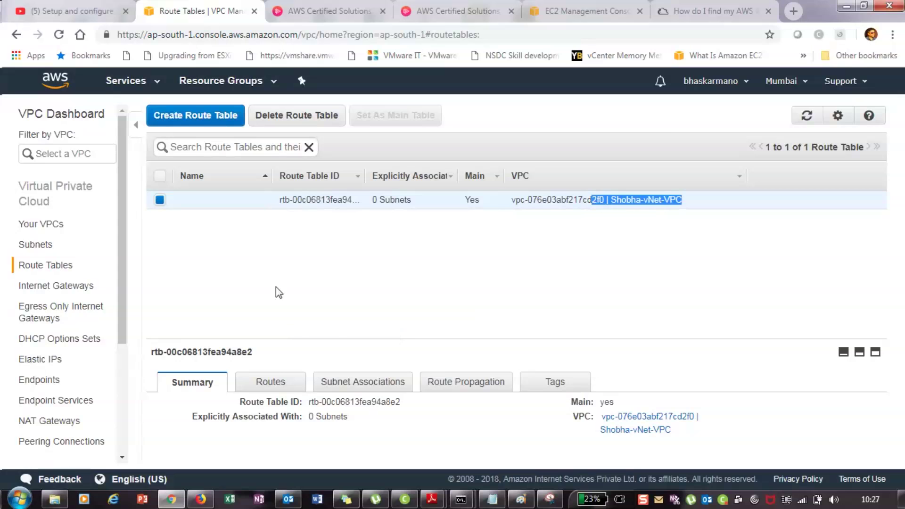
click(272, 377)
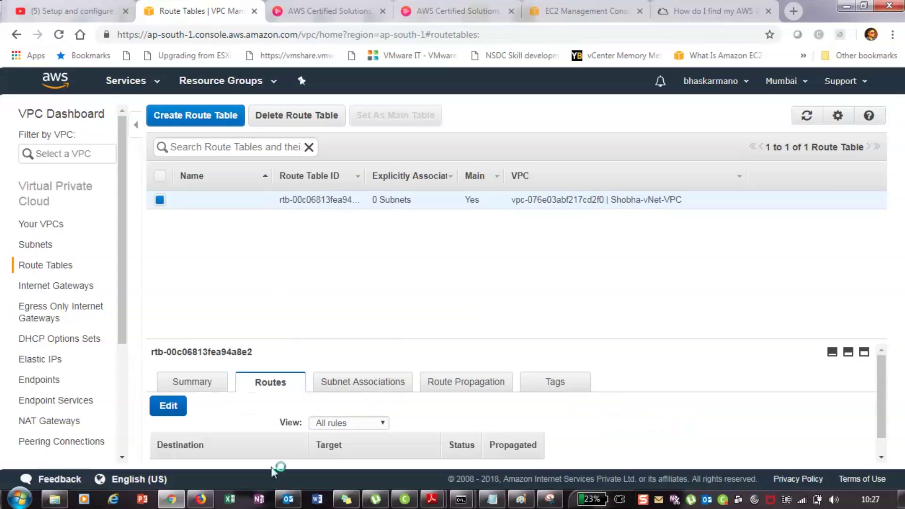
scroll(262, 455, down, 1)
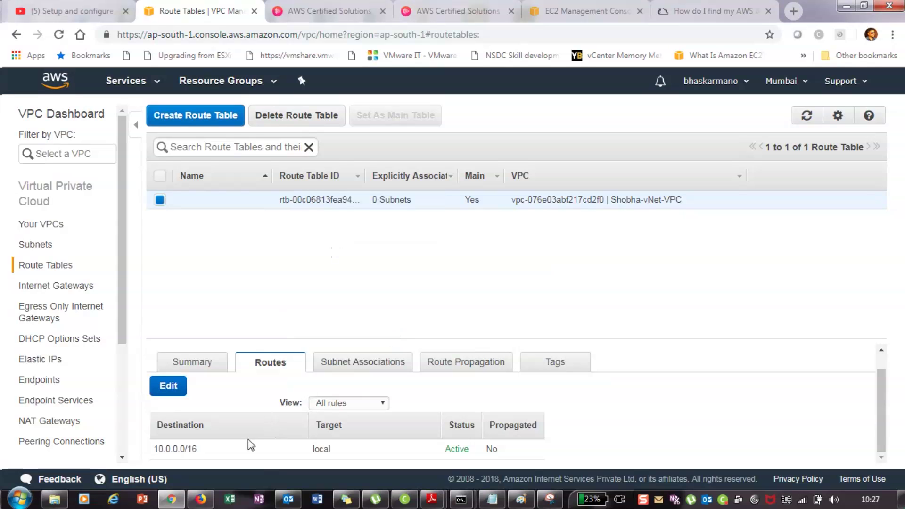
Open the main route table's routes for editing, then cancel without changes
click(171, 389)
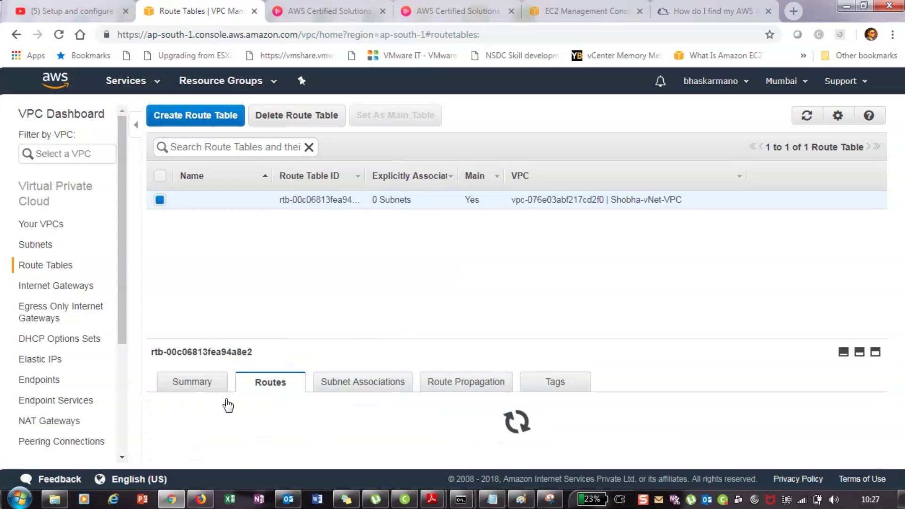
scroll(265, 419, down, 2)
scroll(265, 411, up, 2)
scroll(268, 409, down, 2)
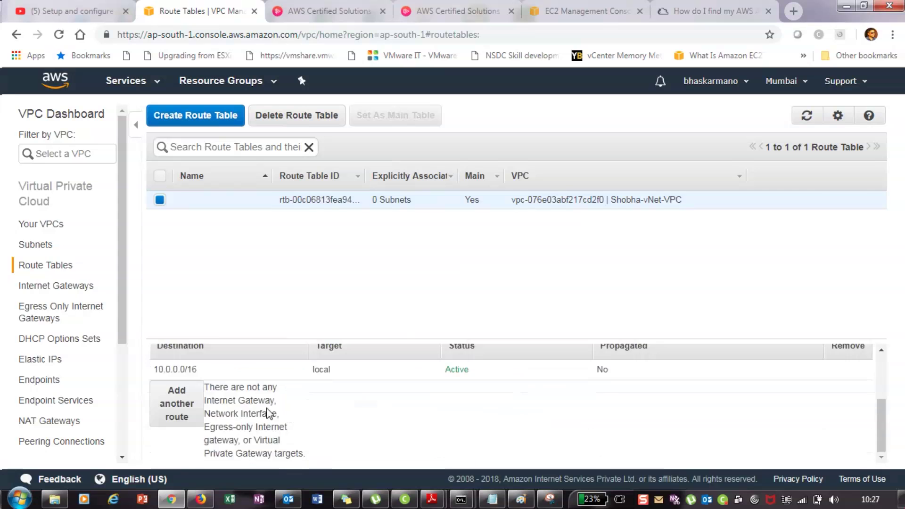
scroll(296, 419, up, 2)
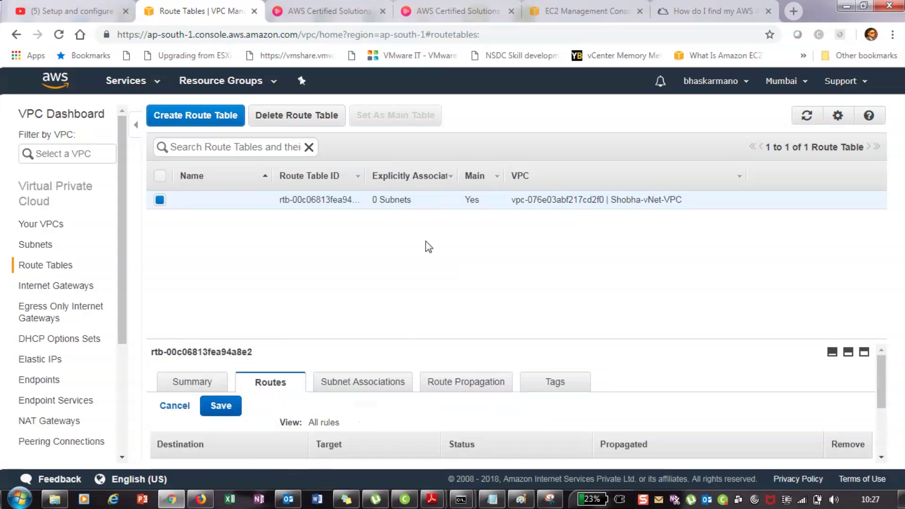
click(173, 407)
scroll(283, 386, down, 1)
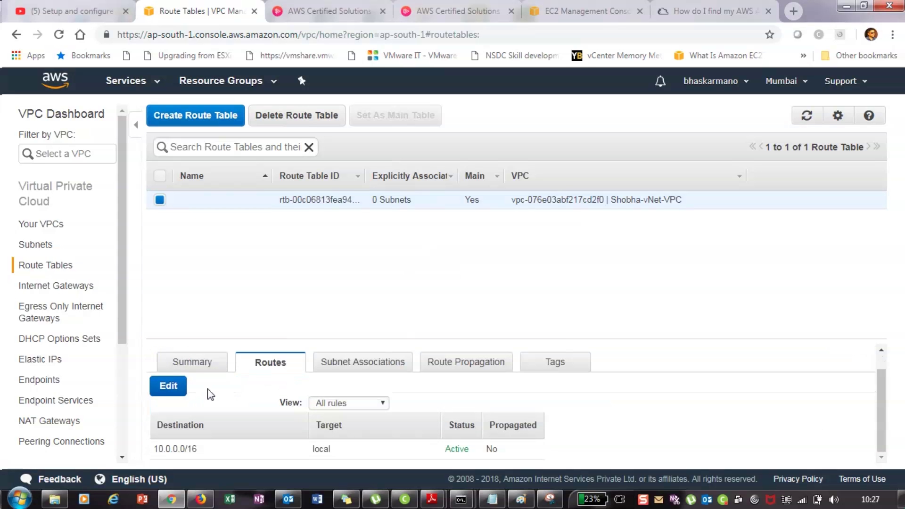
Glance at subnet associations, then reopen route editing and cancel again without adding routes
click(353, 365)
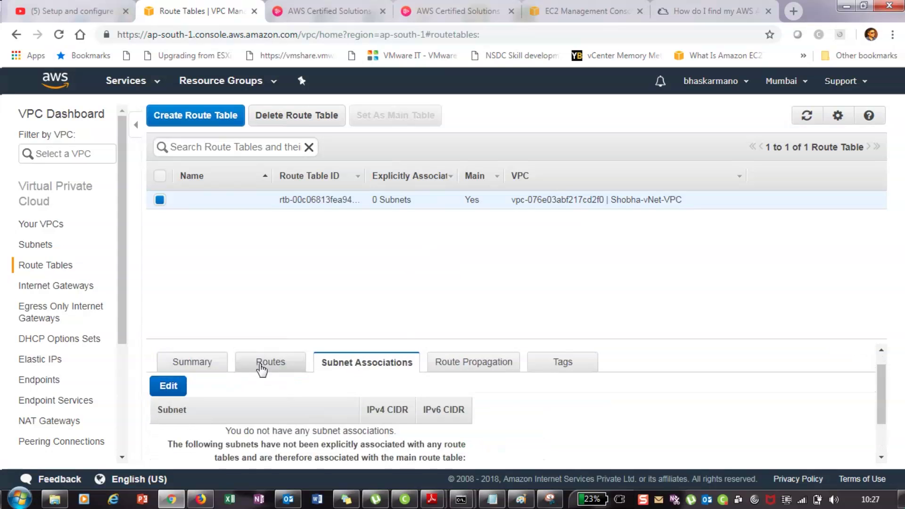
click(262, 370)
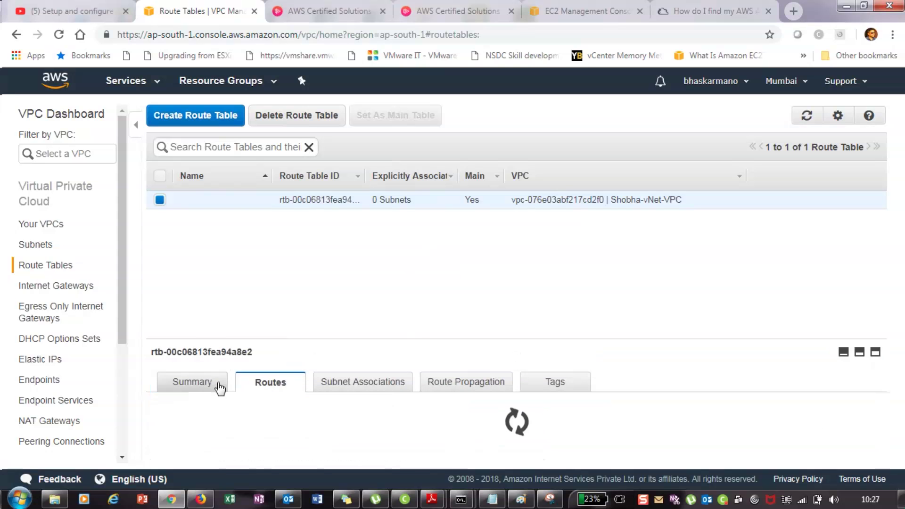
scroll(236, 406, down, 4)
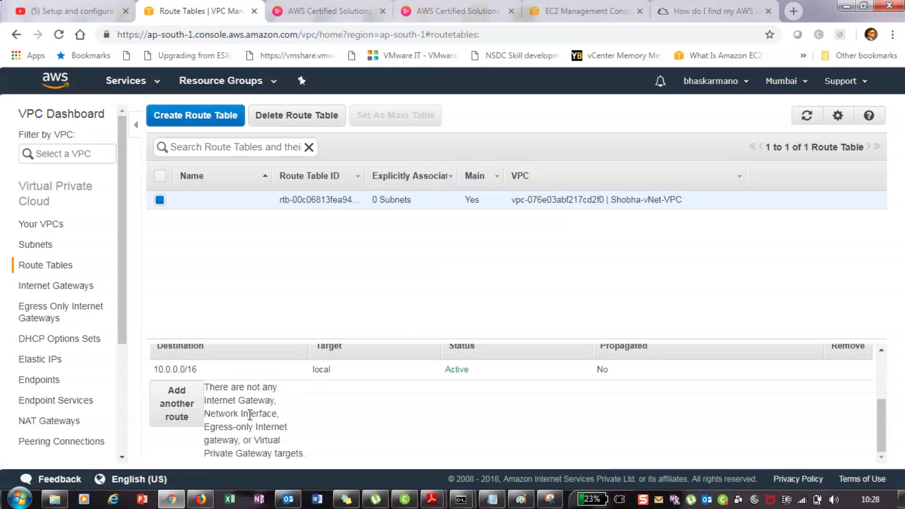
click(180, 406)
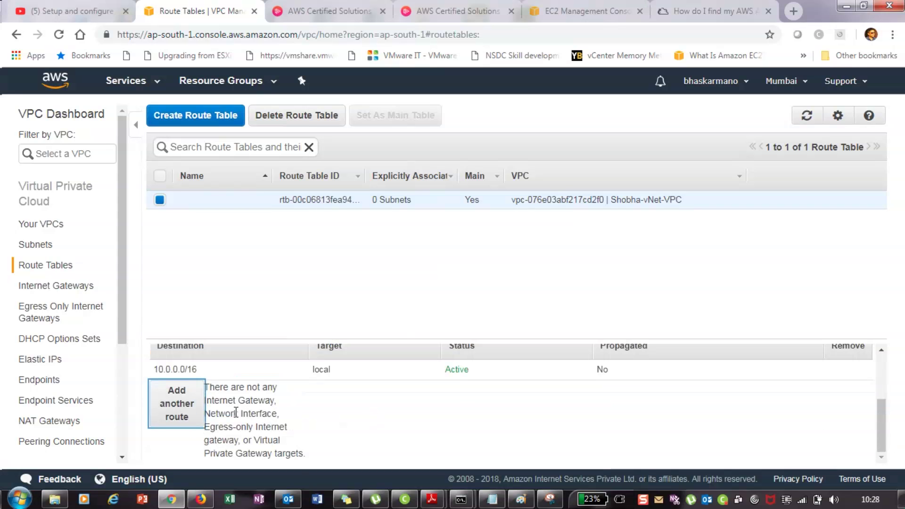
scroll(652, 425, up, 3)
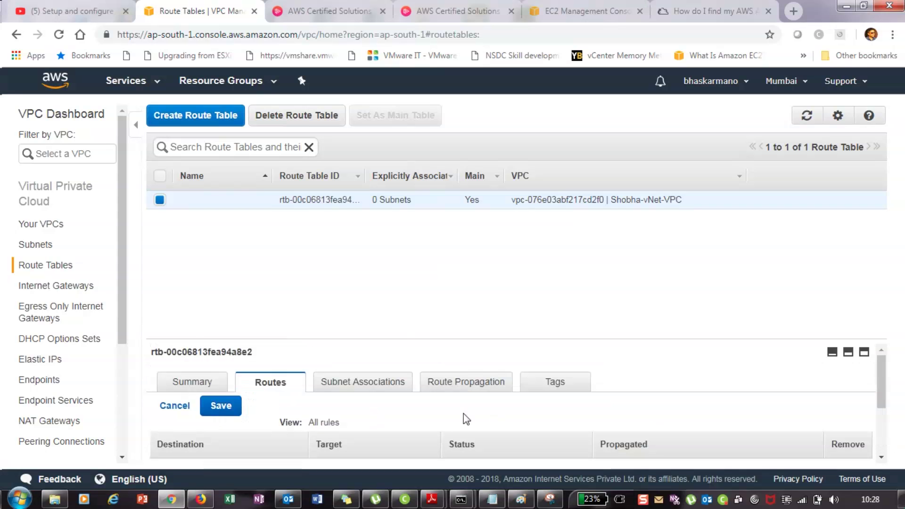
scroll(288, 419, down, 1)
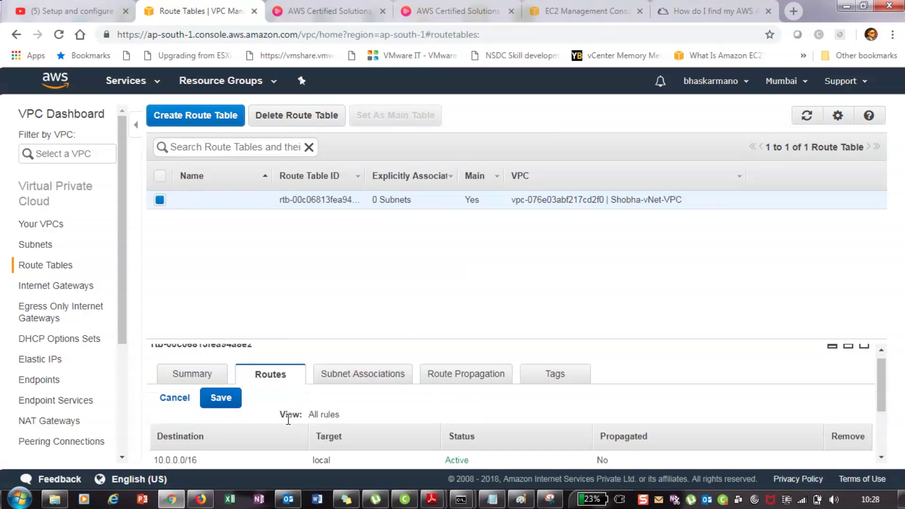
scroll(290, 417, down, 2)
scroll(293, 416, up, 2)
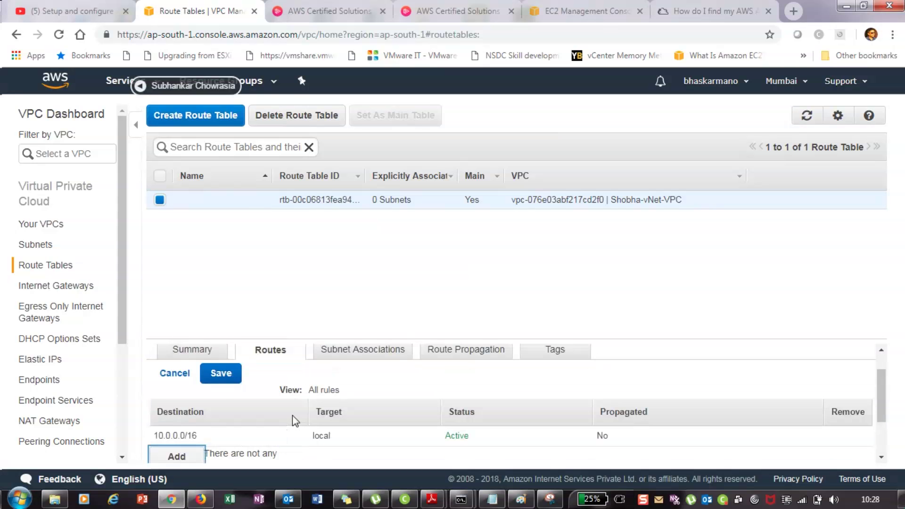
scroll(292, 415, up, 1)
click(174, 405)
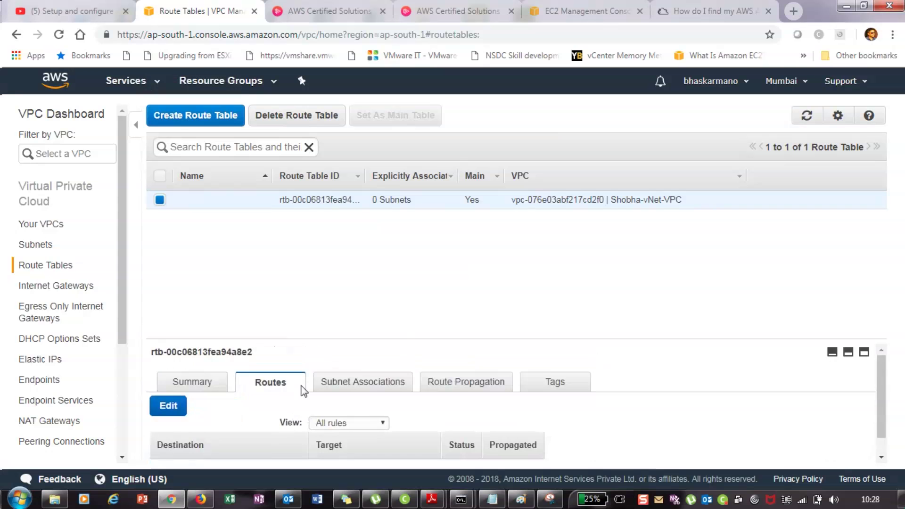
scroll(292, 400, down, 1)
Return to the Subnet Associations tab, consulting the Paint network diagram along the way
click(386, 361)
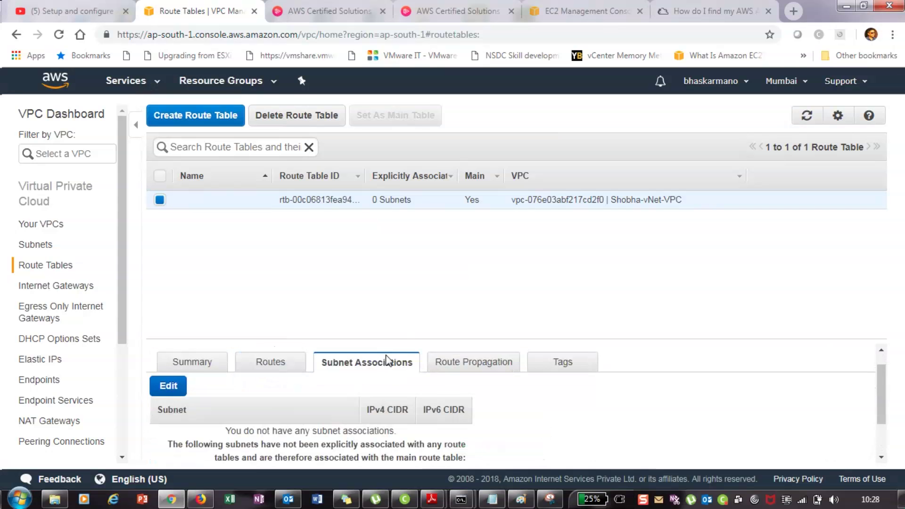
scroll(300, 423, down, 2)
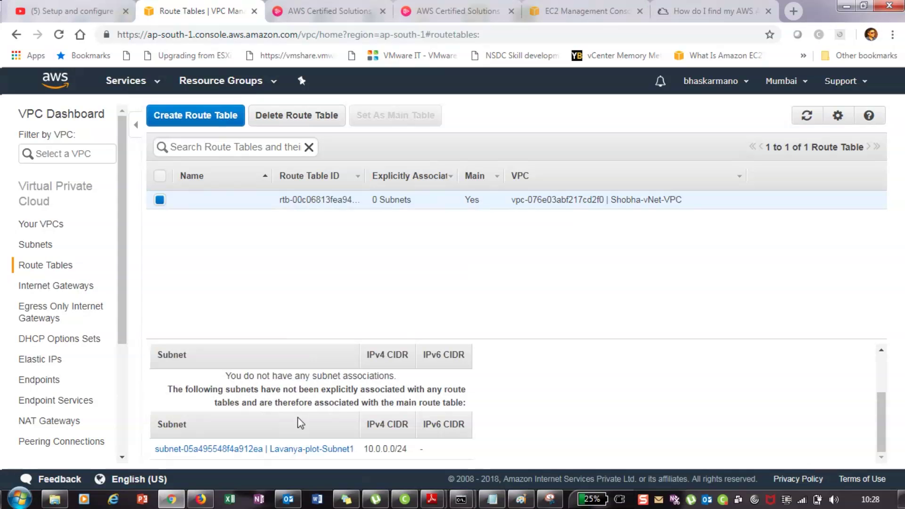
click(523, 501)
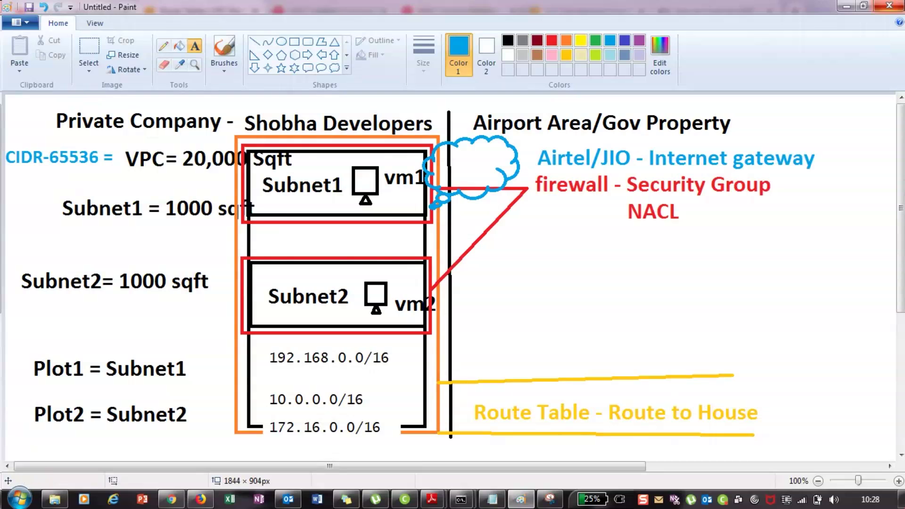
click(847, 5)
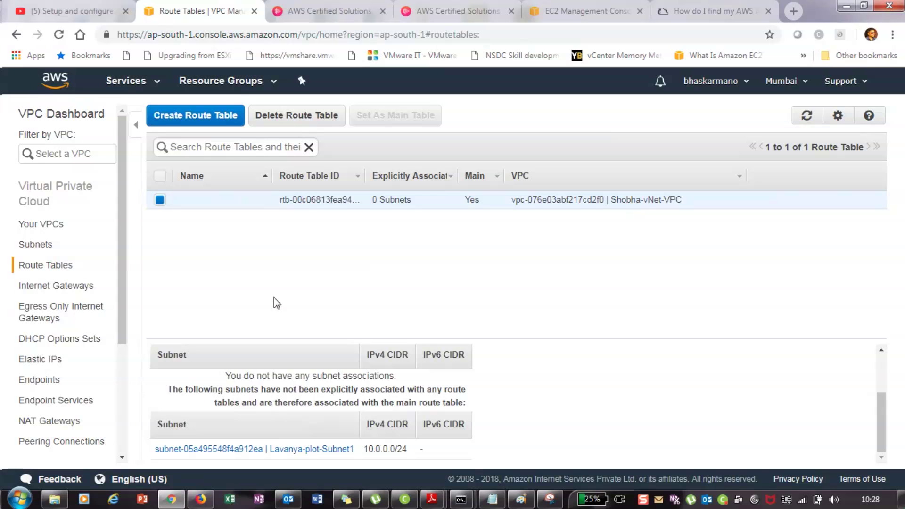
scroll(275, 448, up, 2)
scroll(275, 439, down, 1)
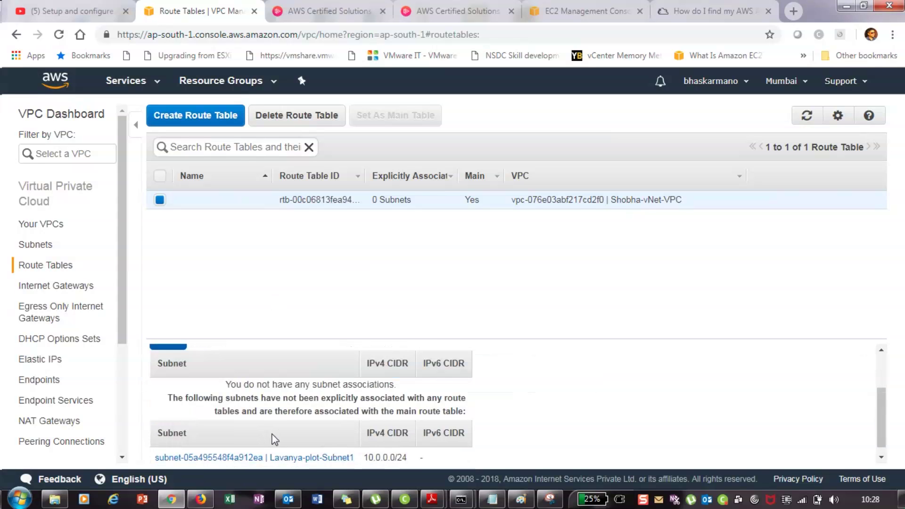
scroll(275, 440, up, 2)
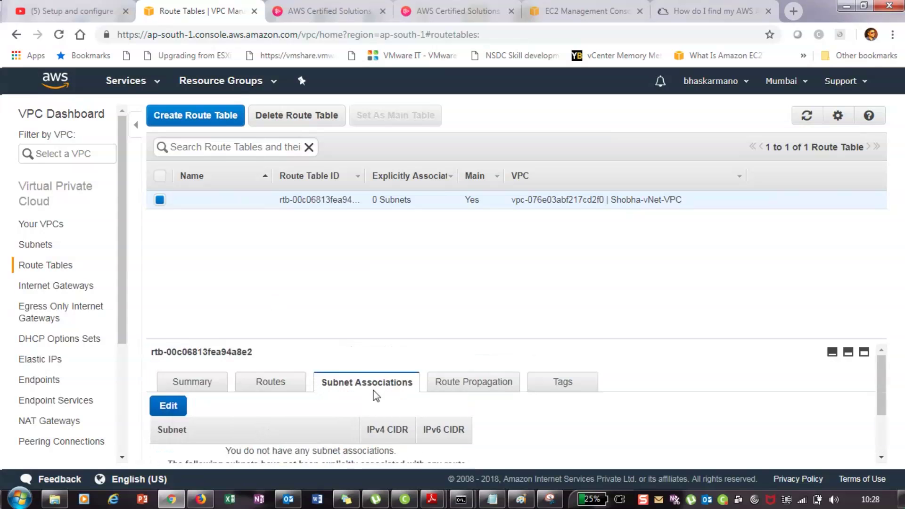
Explicitly associate the 10.0.0.0/24 subnet with the main route table and save
click(168, 406)
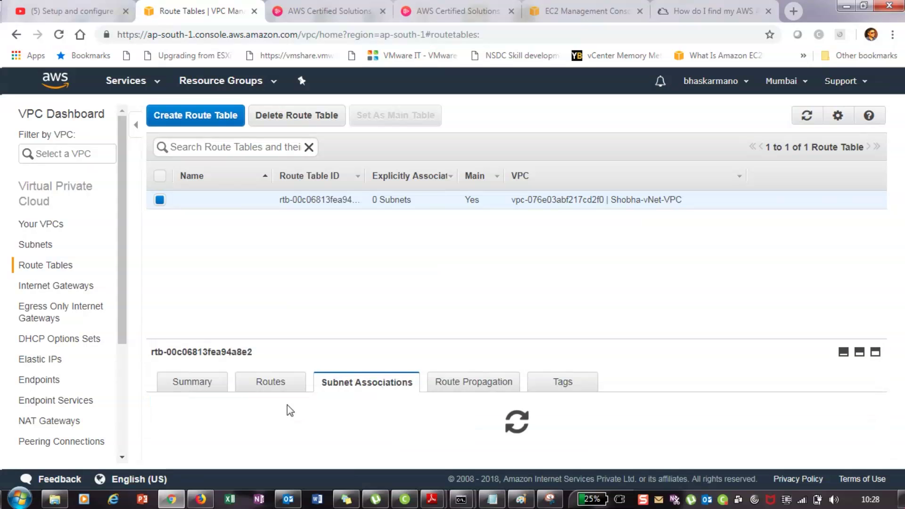
scroll(318, 460, down, 1)
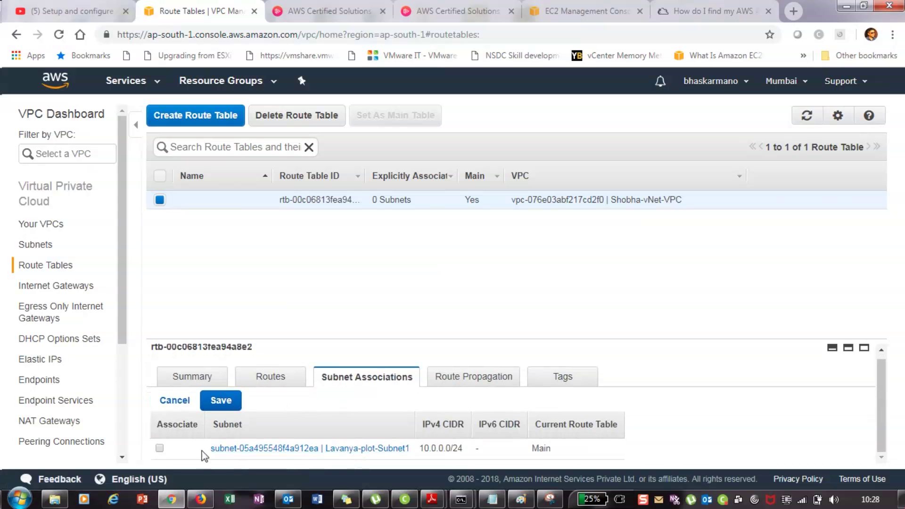
click(159, 449)
click(222, 401)
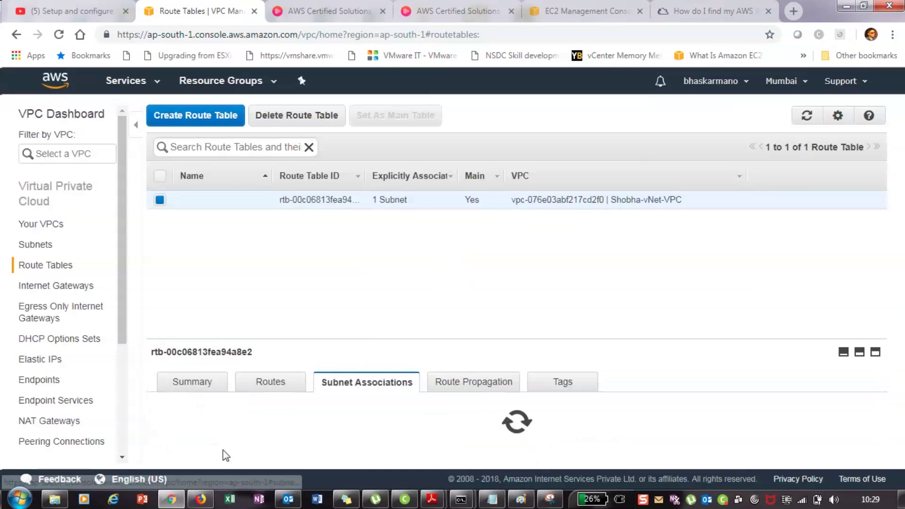
Recheck the route table's routes, which hold only the local 10.0.0.0/16 route
scroll(328, 424, down, 2)
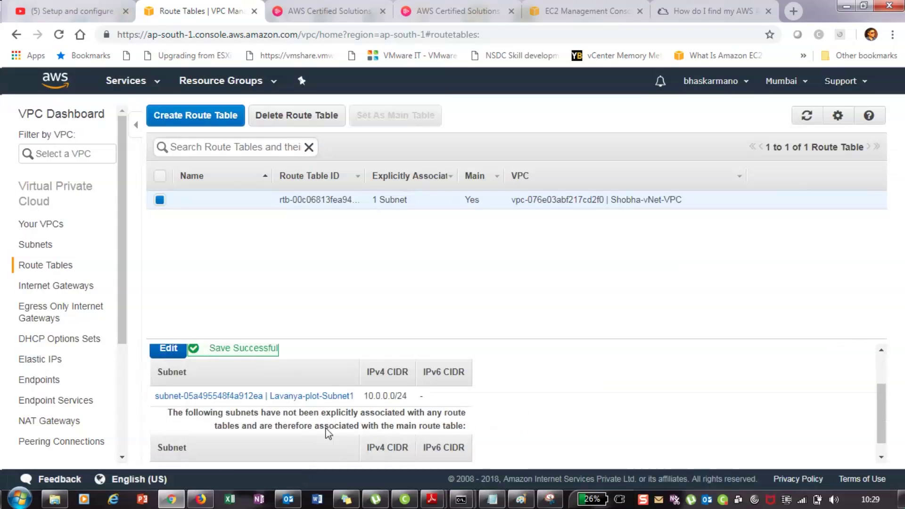
scroll(329, 434, up, 1)
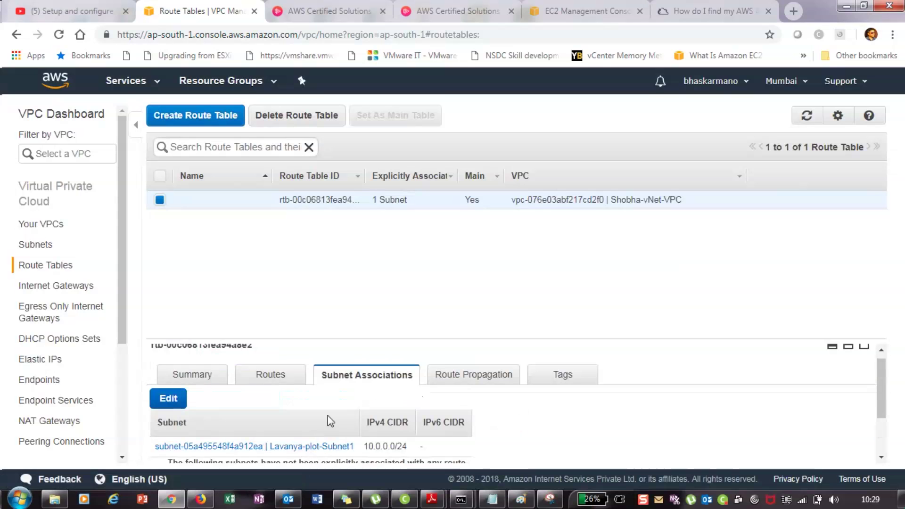
click(270, 374)
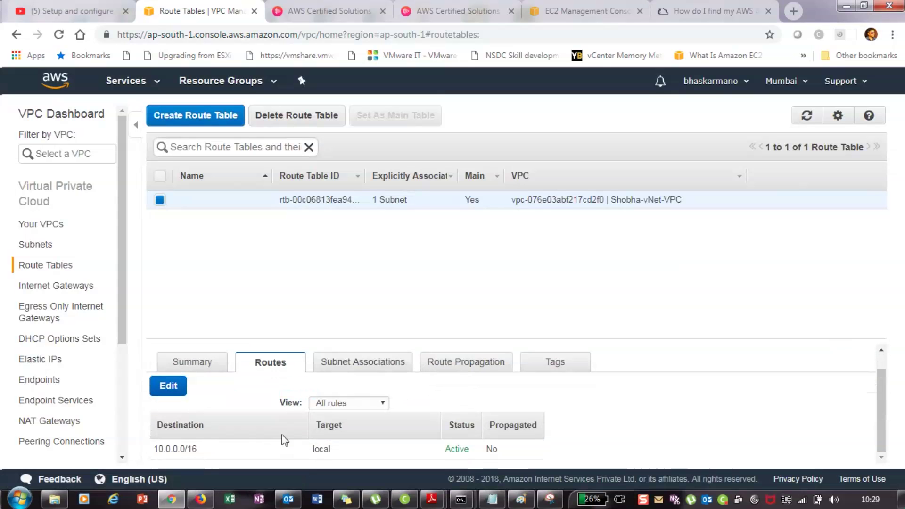
scroll(282, 429, up, 1)
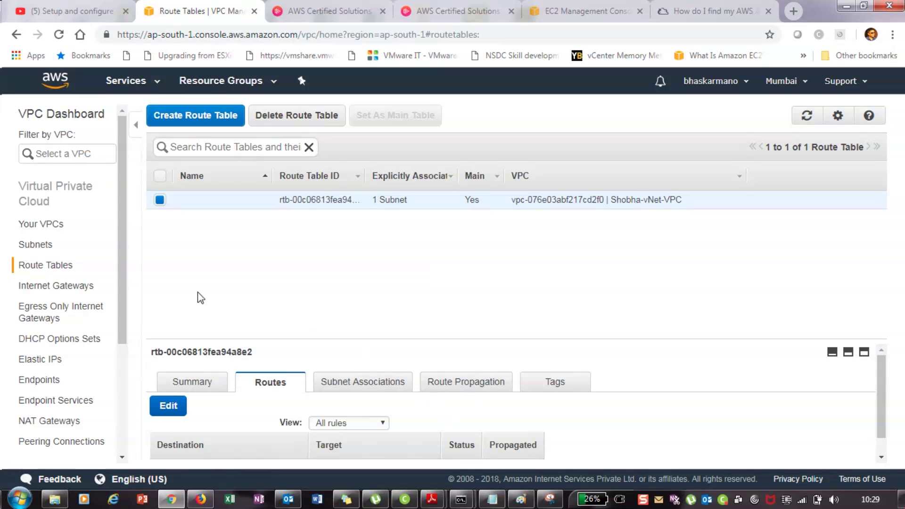
Open Internet Gateways, mark a text box by the diagram's Internet gateway label, then minimize Paint
click(73, 286)
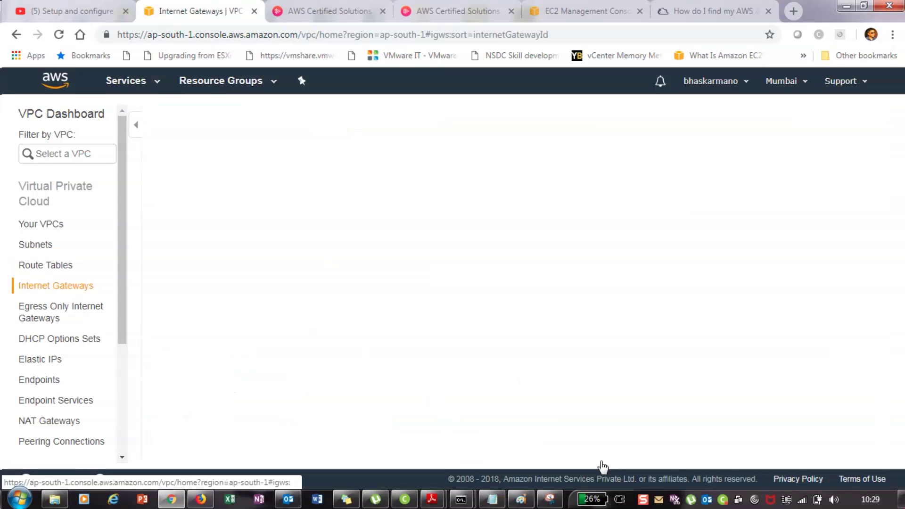
mouse_move(520, 499)
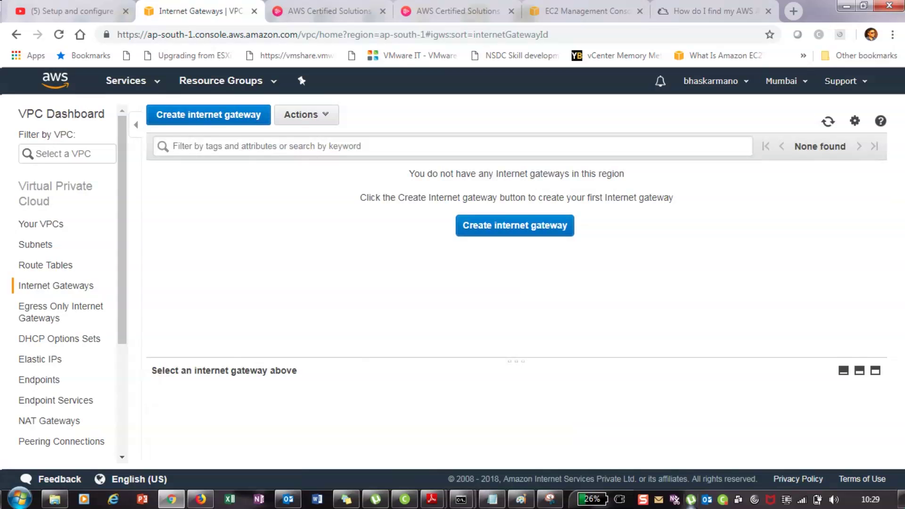
click(520, 501)
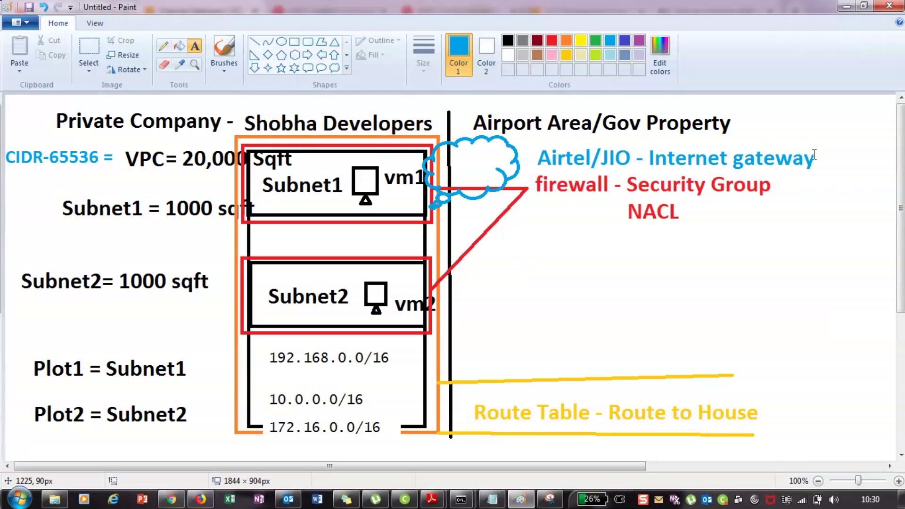
drag(643, 157, 817, 143)
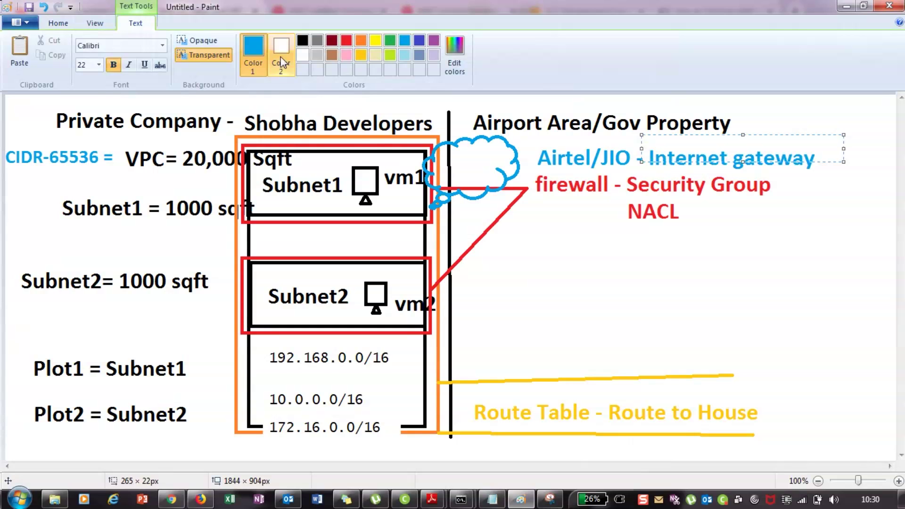
click(843, 12)
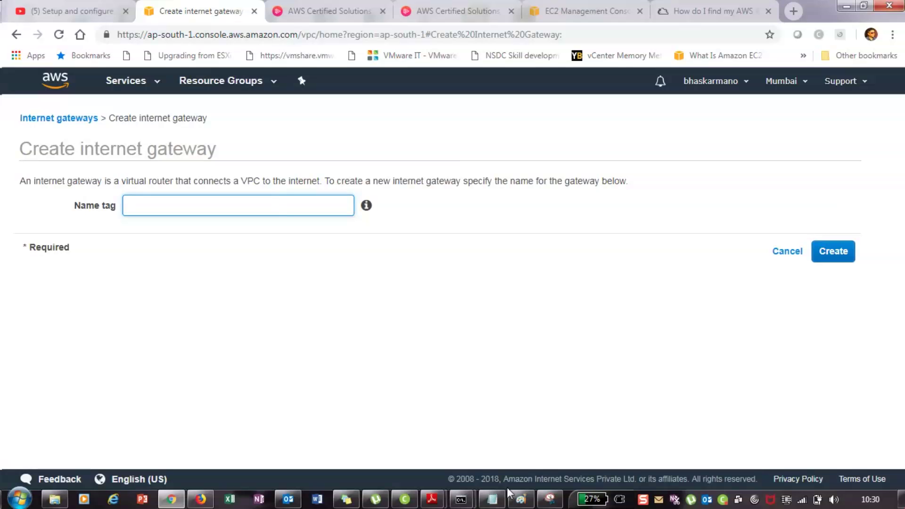
Create an internet gateway with the Name tag InternetGW
click(511, 495)
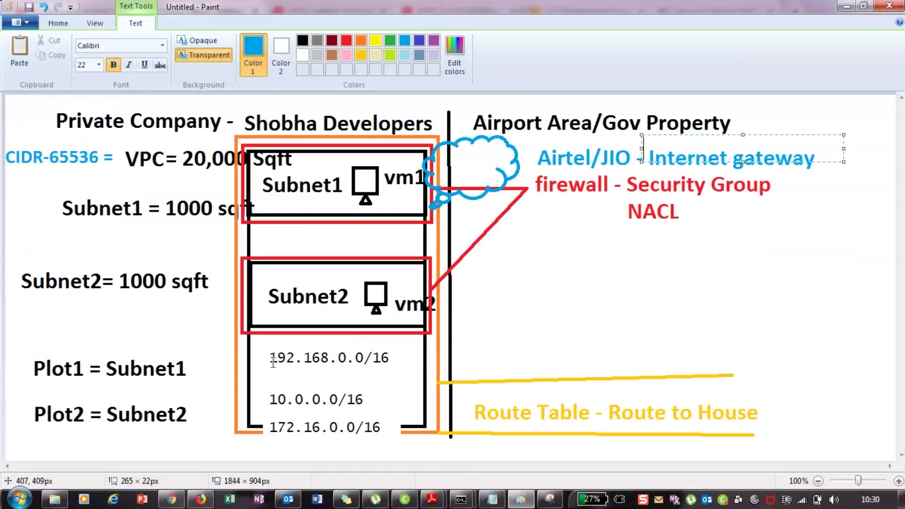
key(alt+Tab)
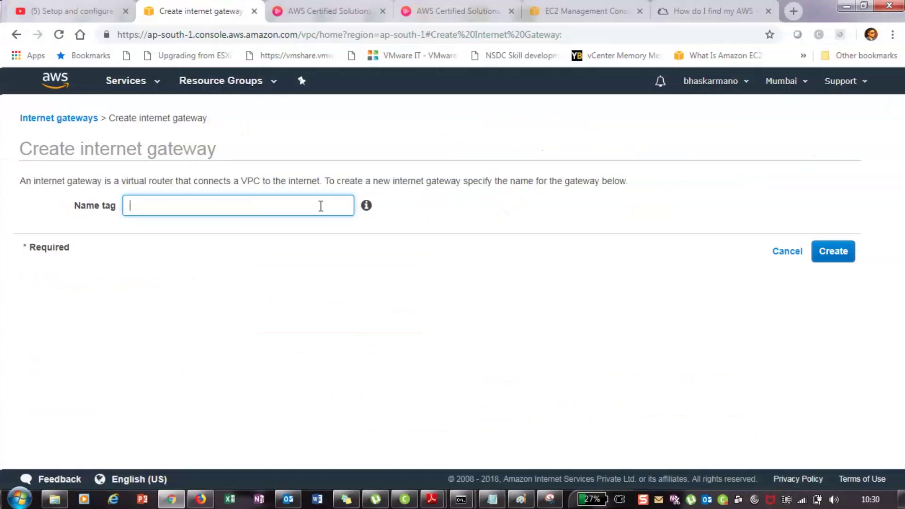
mouse_move(365, 203)
text(InternetGW)
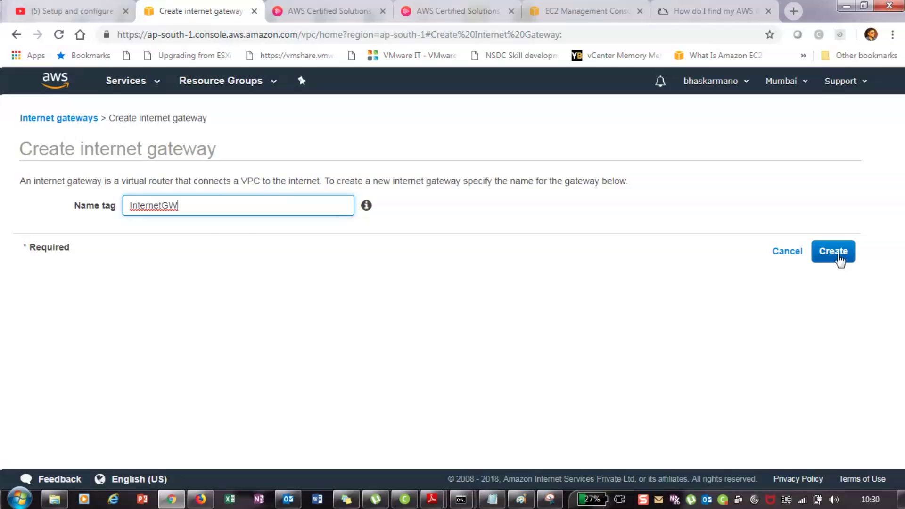
click(838, 259)
Mark Internet Gateway '- done' in the Notepad checklist and return to the console
key(alt+Tab)
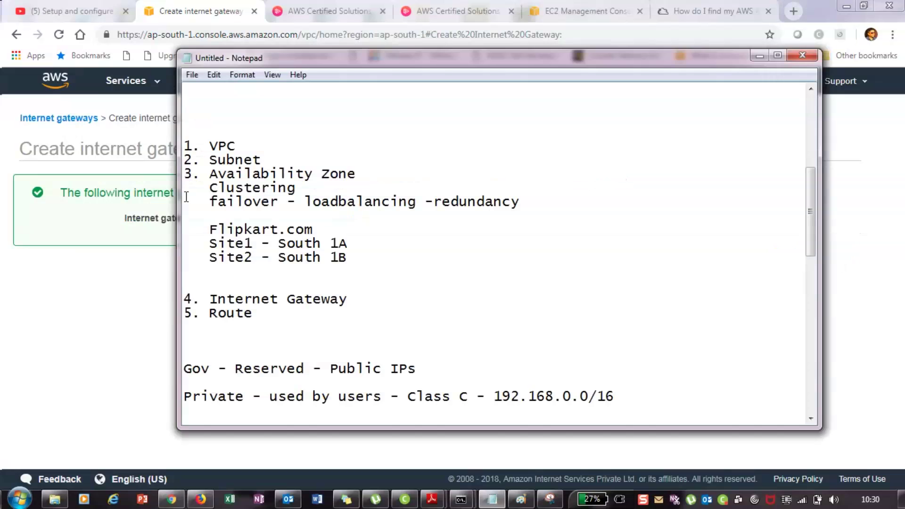
text(- done)
click(260, 317)
key(alt+Tab)
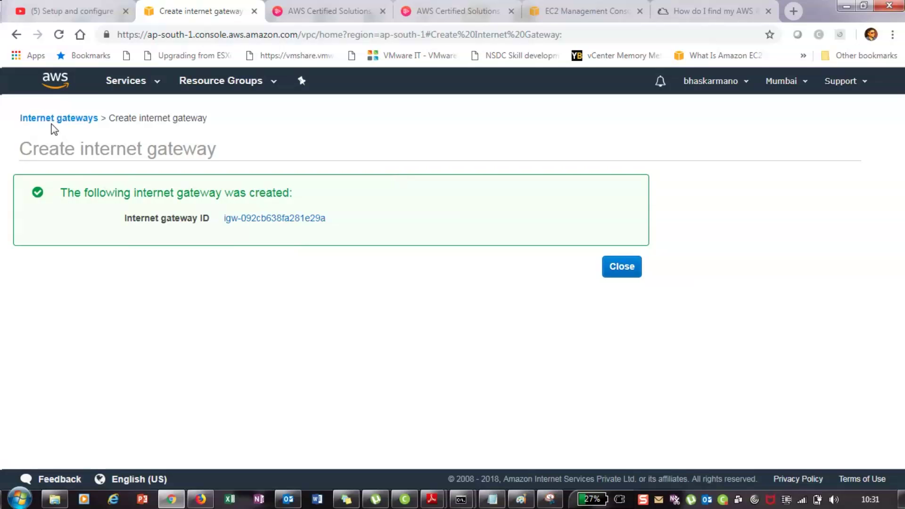
Go from Internet gateways to Route Tables and start editing the routes
click(51, 122)
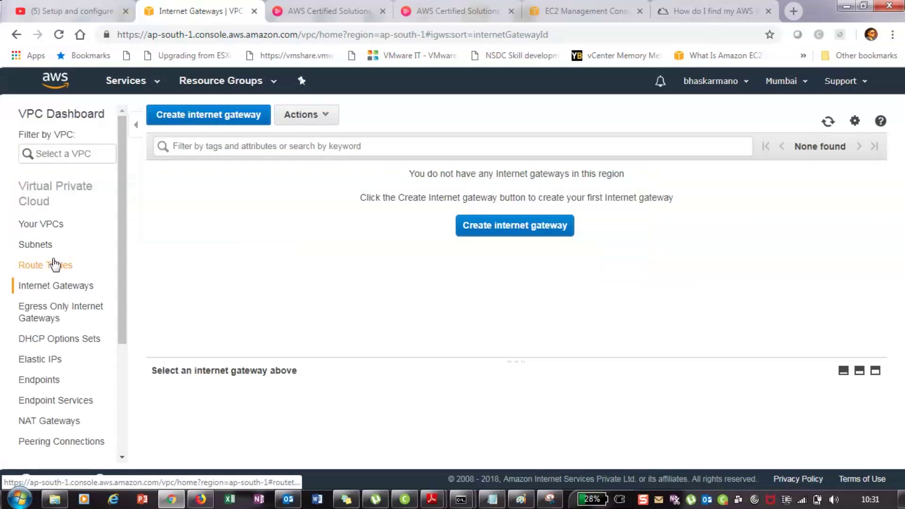
click(56, 265)
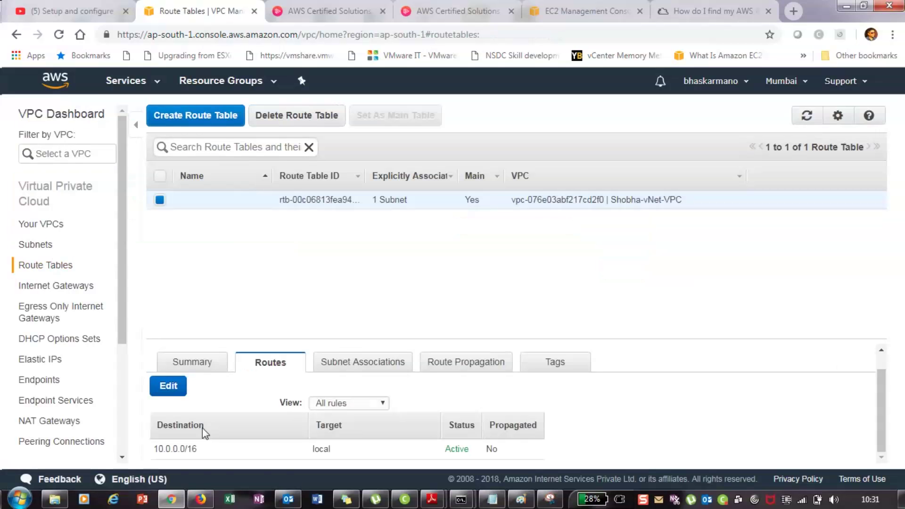
click(169, 386)
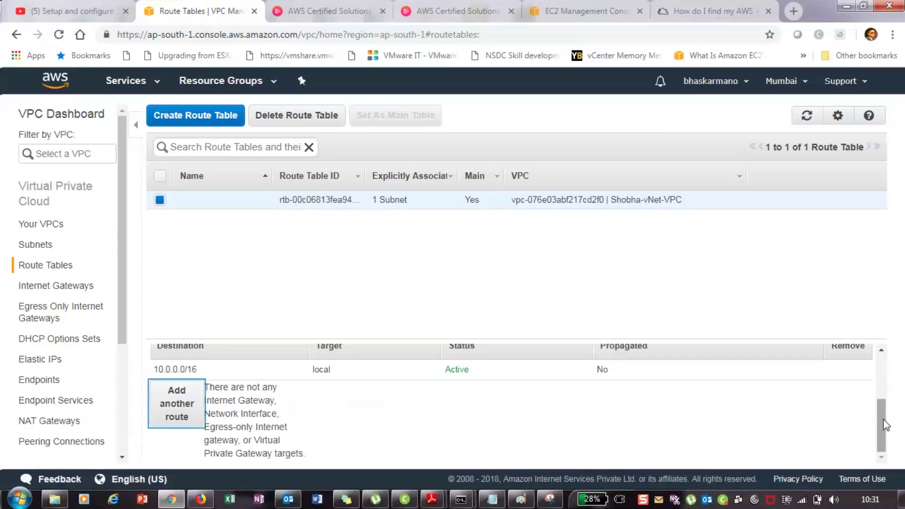
drag(884, 424, 884, 424)
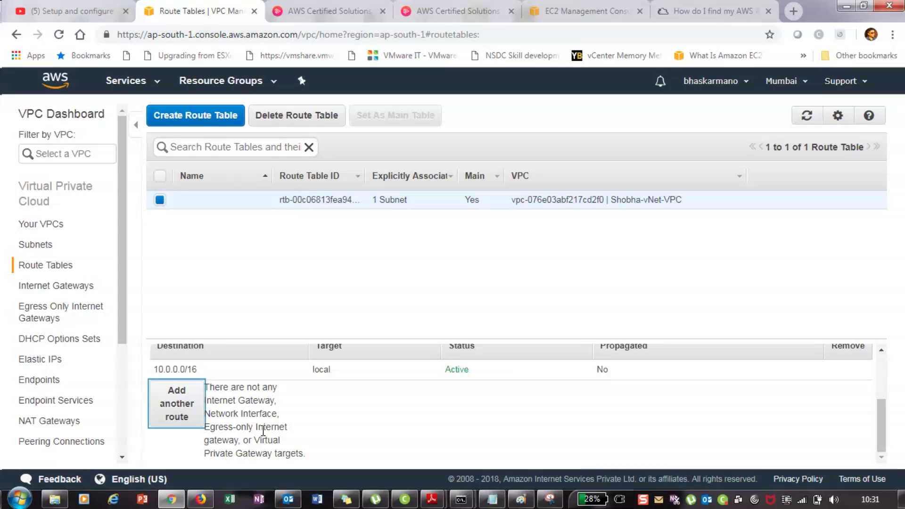
click(202, 500)
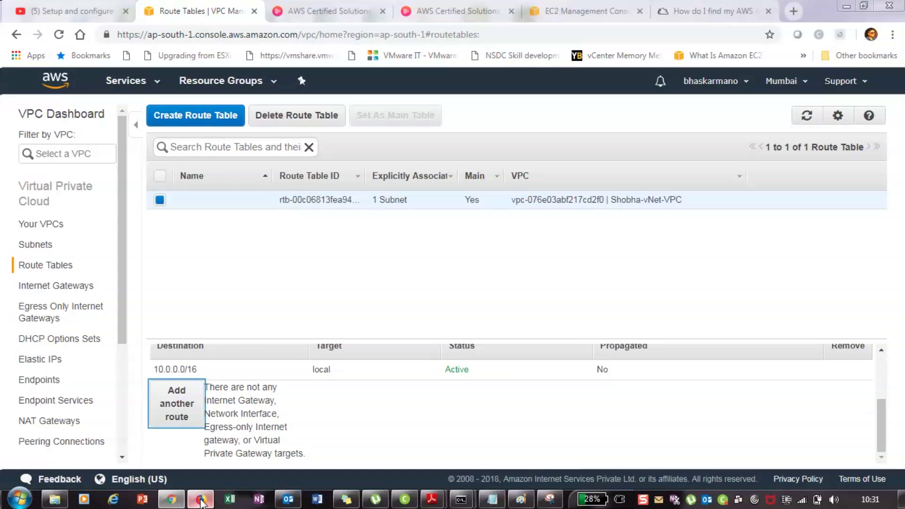
Load aws.amazon.com in Firefox and follow Sign In to the Console
click(204, 35)
text(aws)
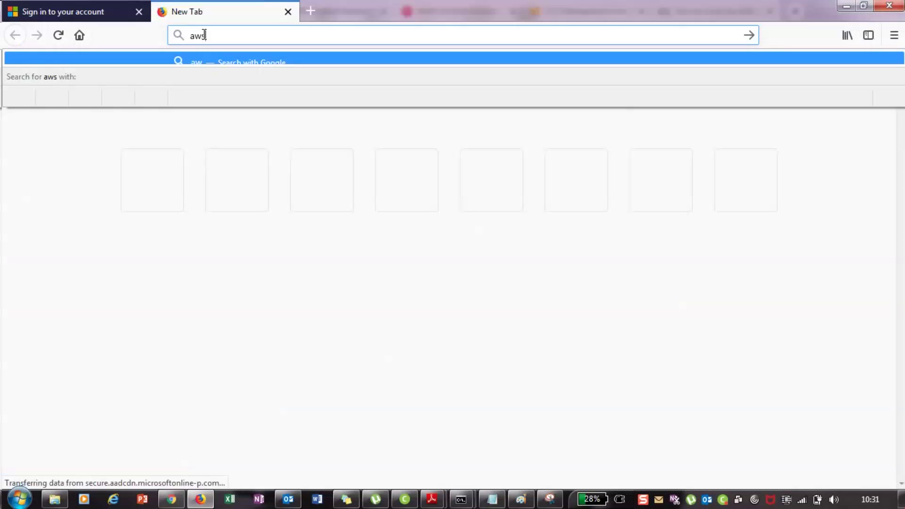
text(.)
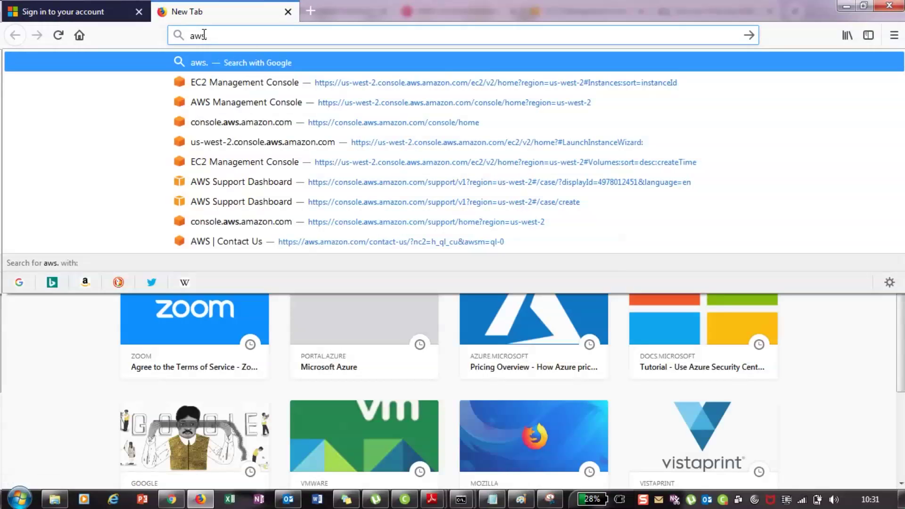
text(amazon.c)
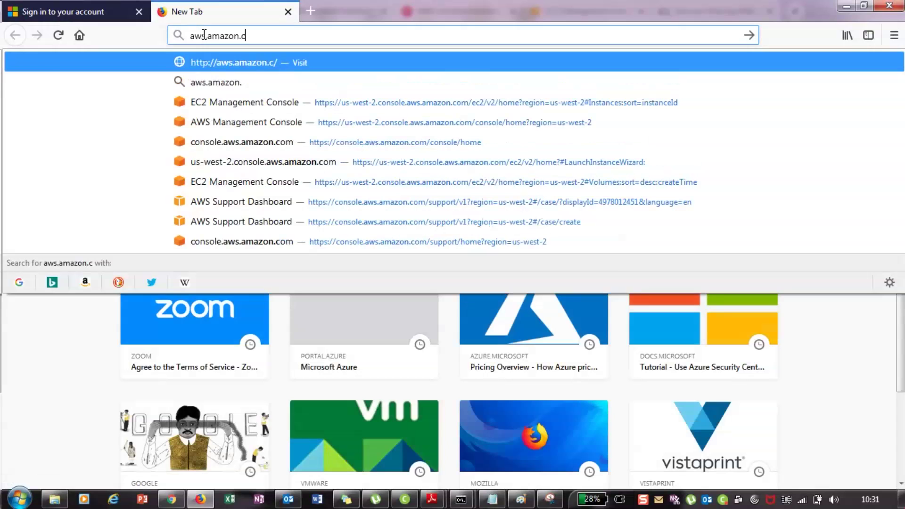
text(om)
key(Return)
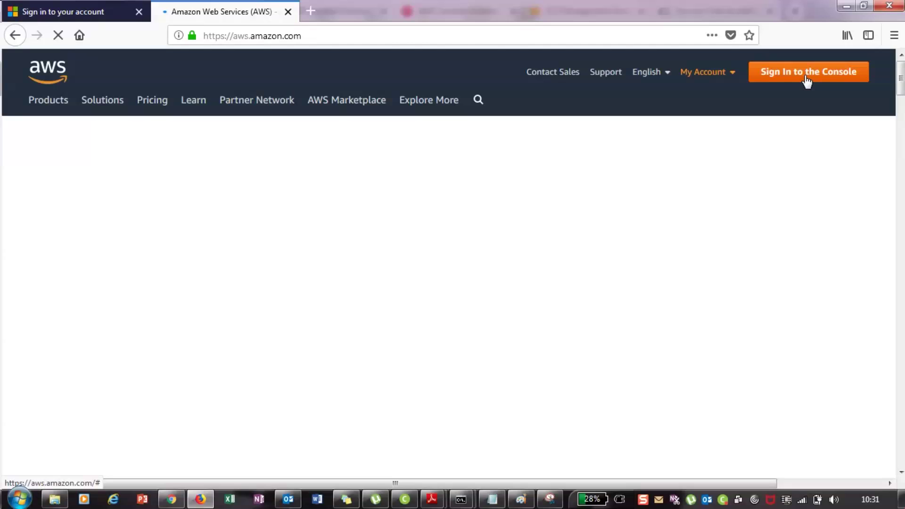
click(807, 80)
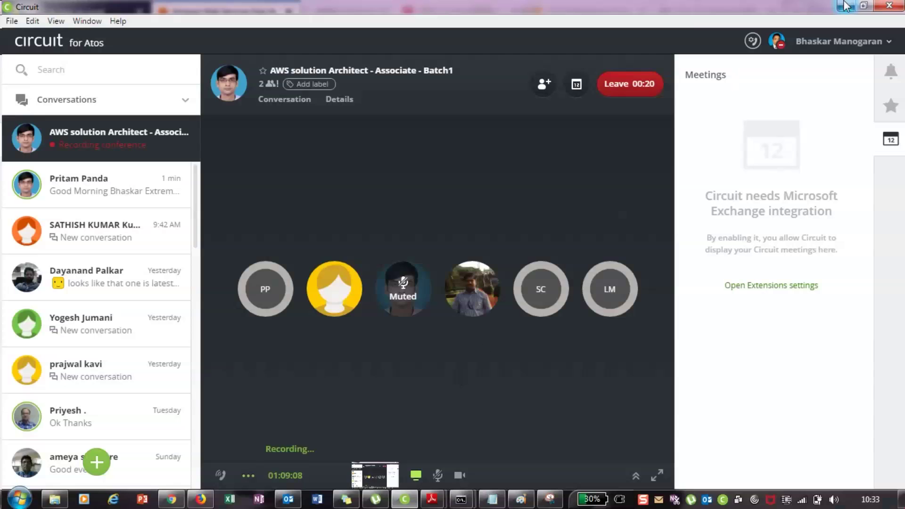
Sign in with the account e-mail and password, and let the browser save the login
click(846, 5)
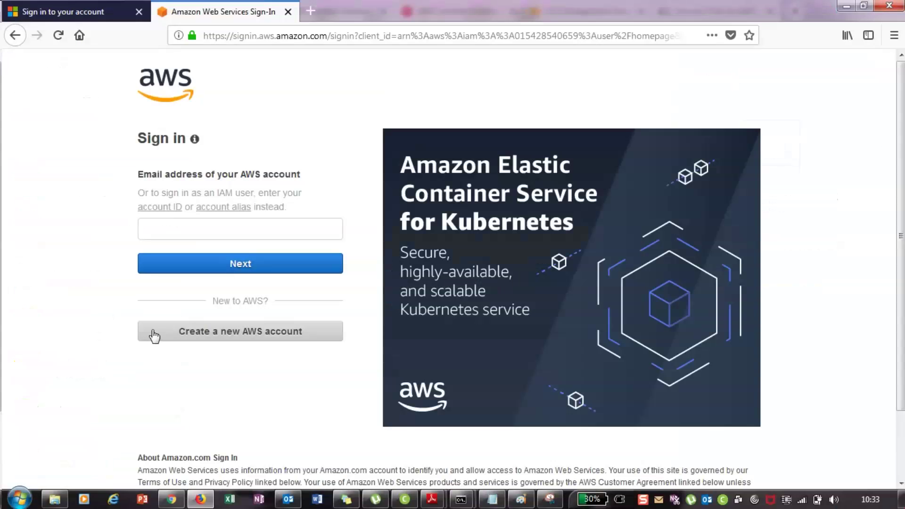
click(198, 229)
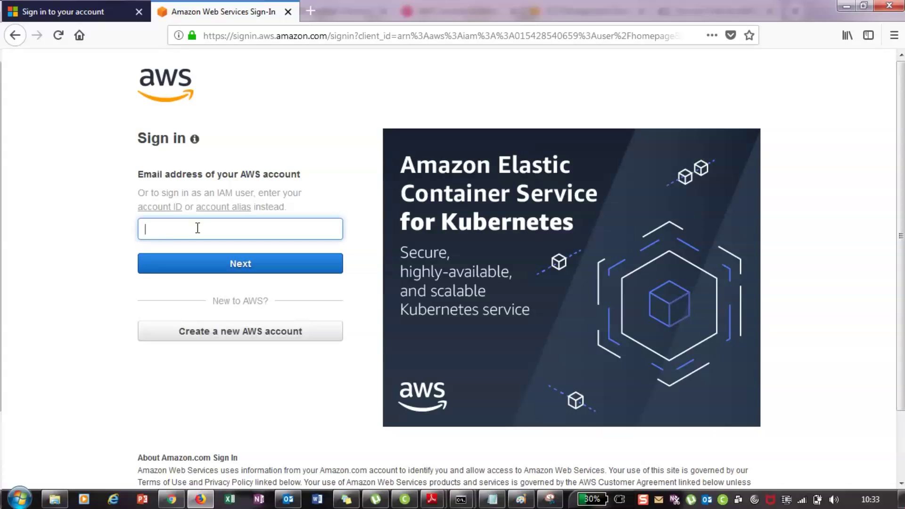
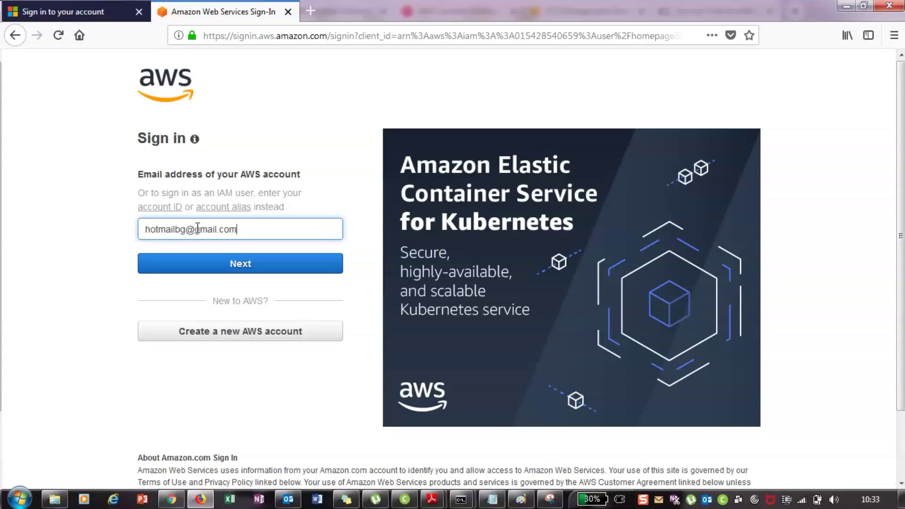
key(Return)
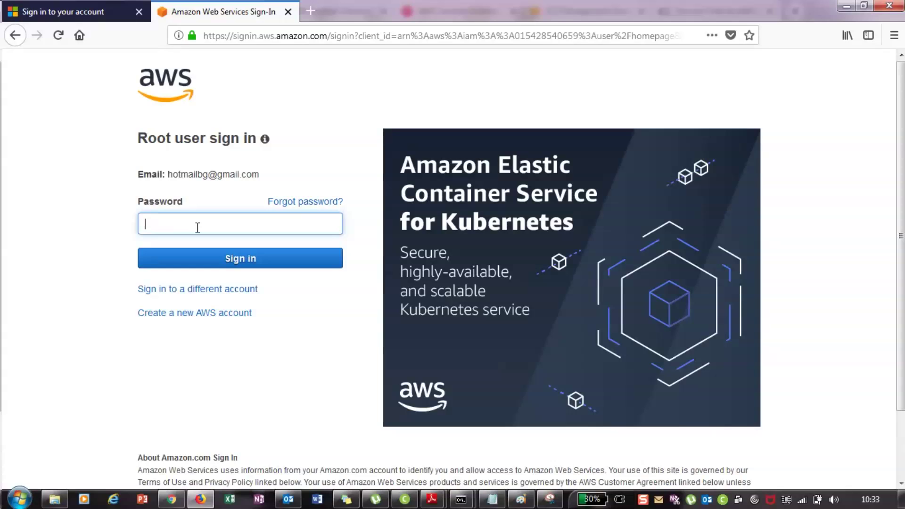
key(ctrl+v)
text(••)
key(Return)
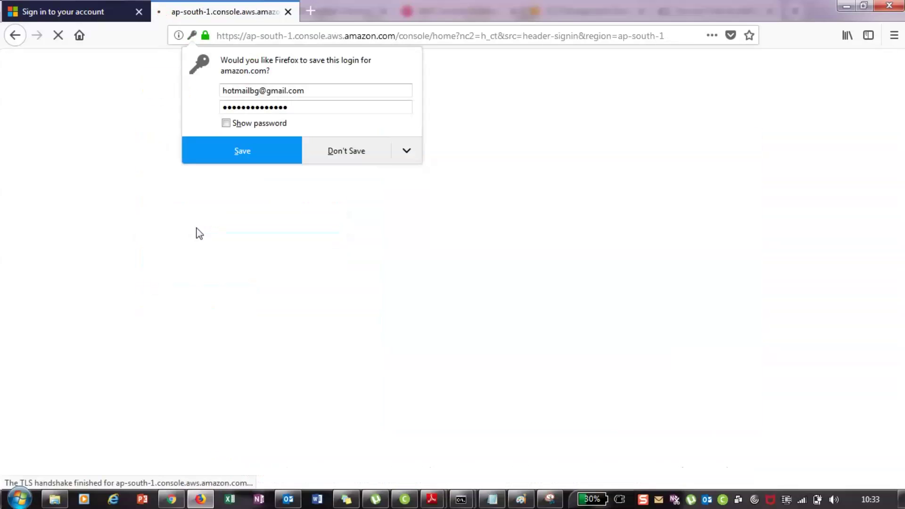
click(242, 151)
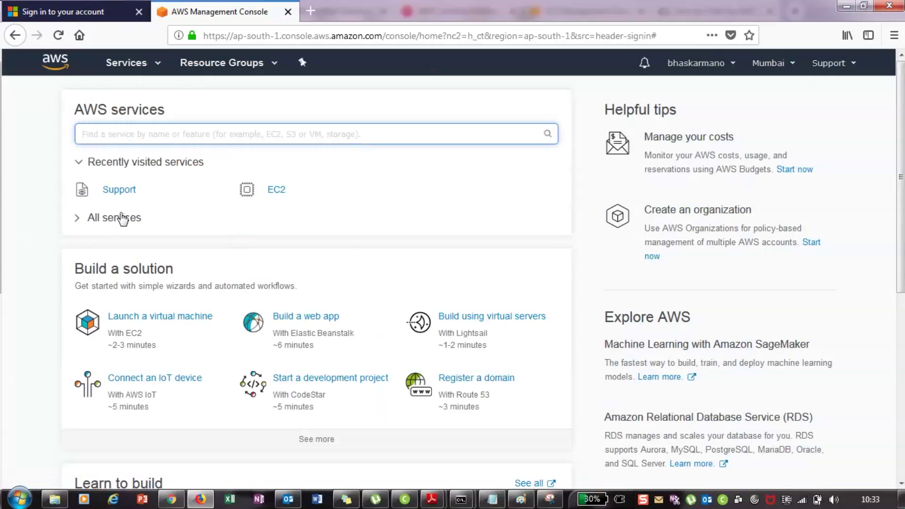
Search 'vpc' among AWS services, open VPC, and go to Route Tables
click(141, 212)
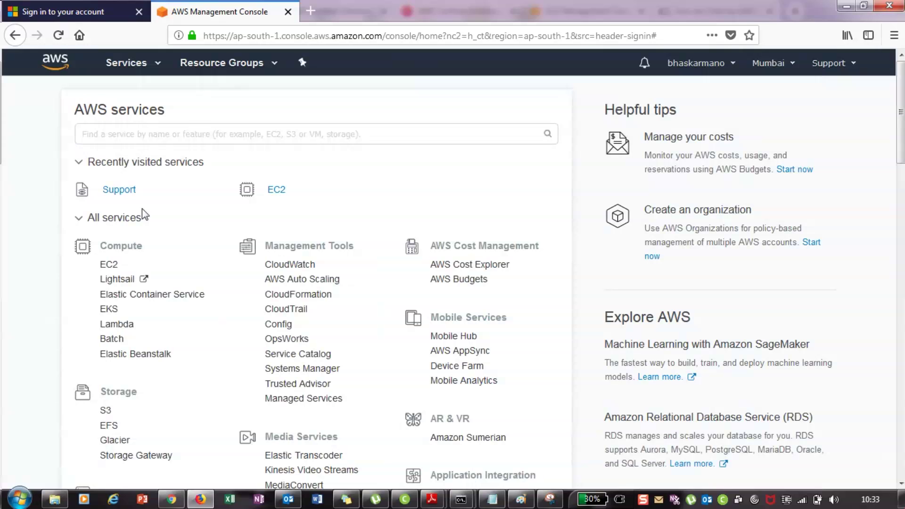
click(149, 132)
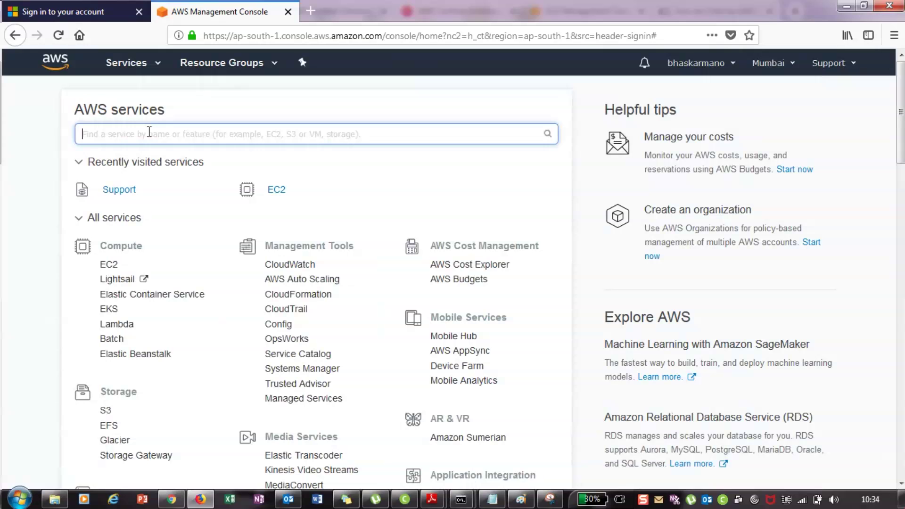
text(vpc)
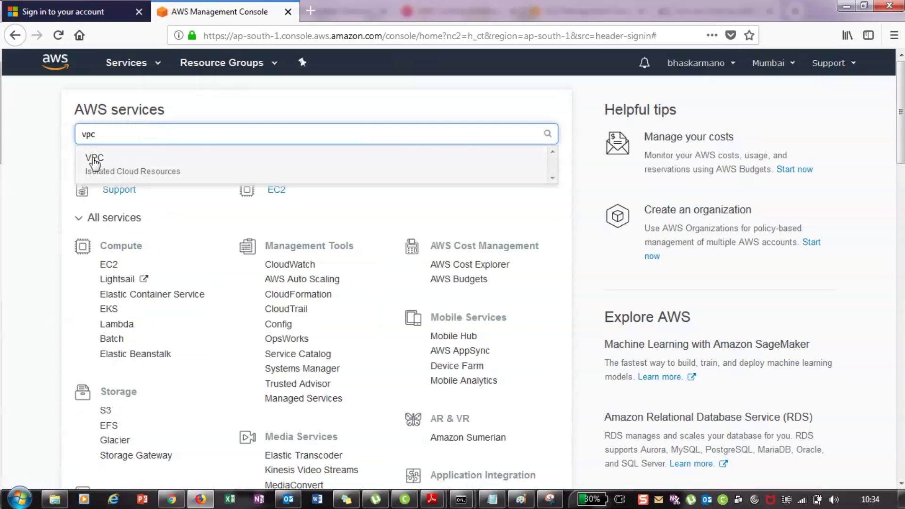
click(94, 161)
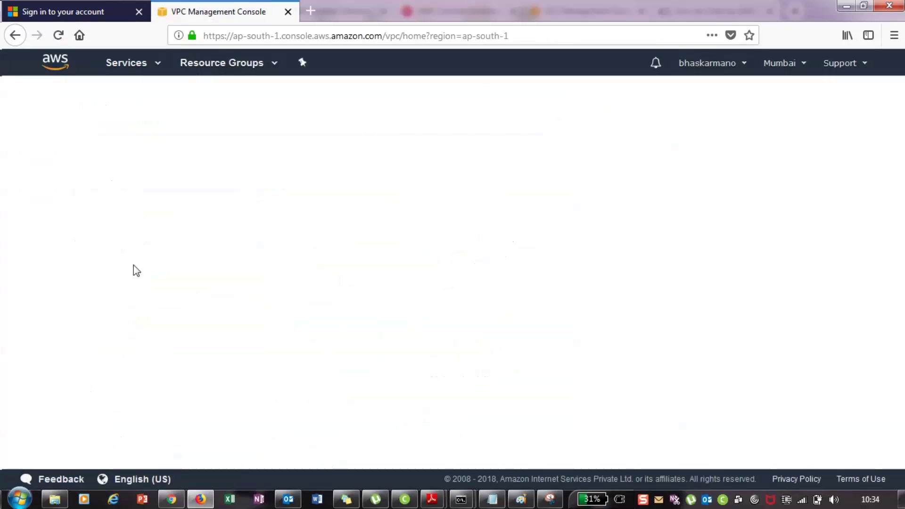
click(309, 204)
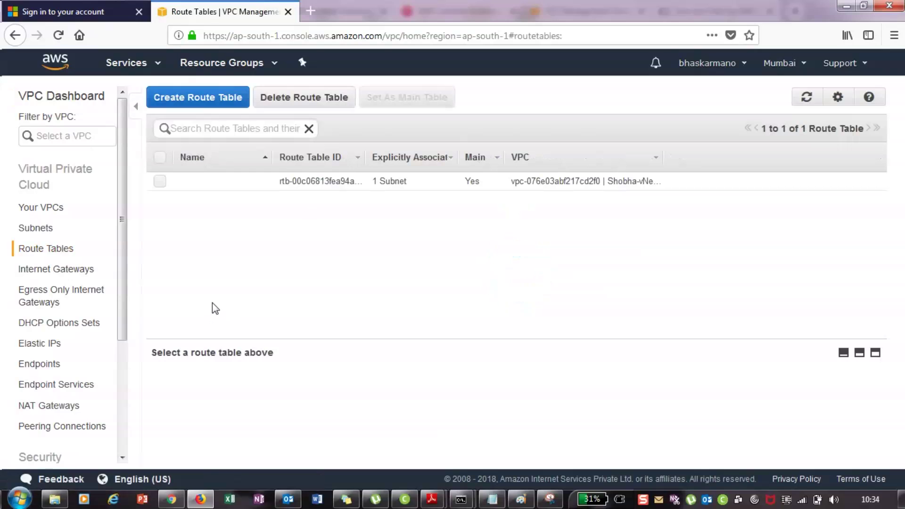
Select the main route table and open its routes for editing, trying to add a route
click(264, 179)
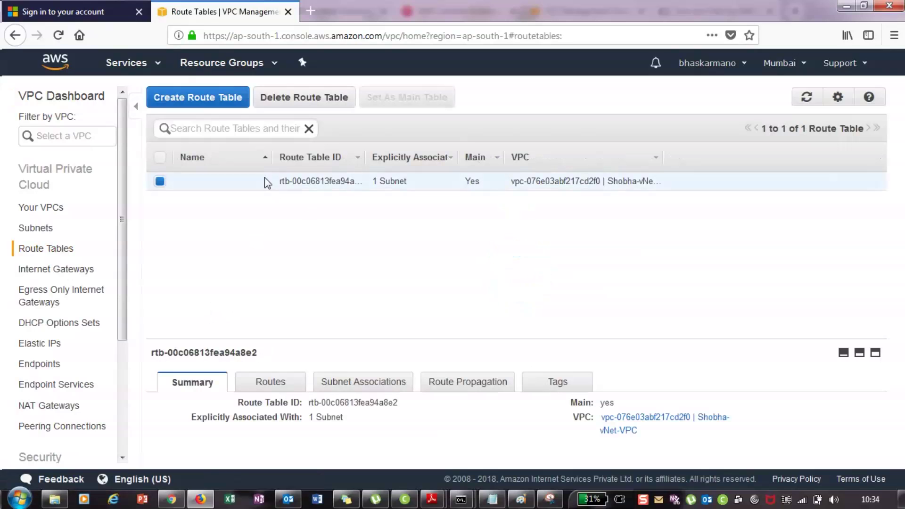
click(275, 389)
scroll(238, 408, down, 1)
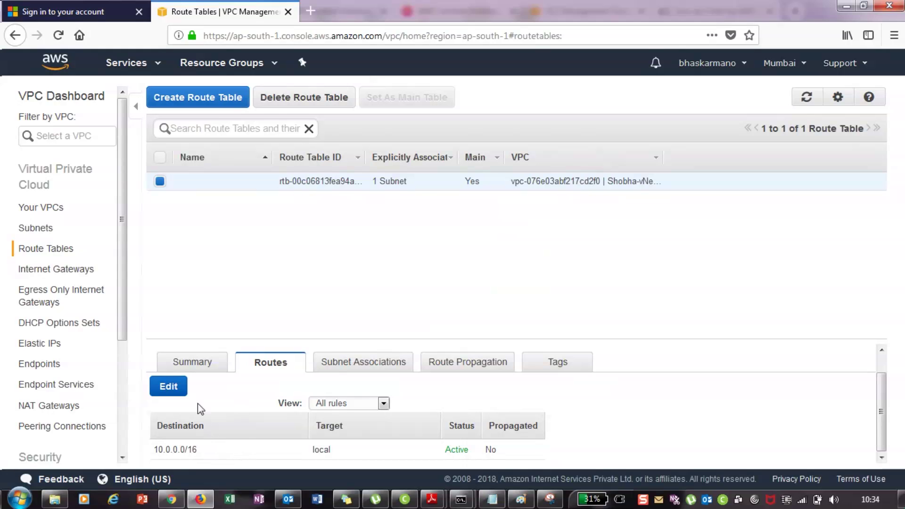
click(162, 388)
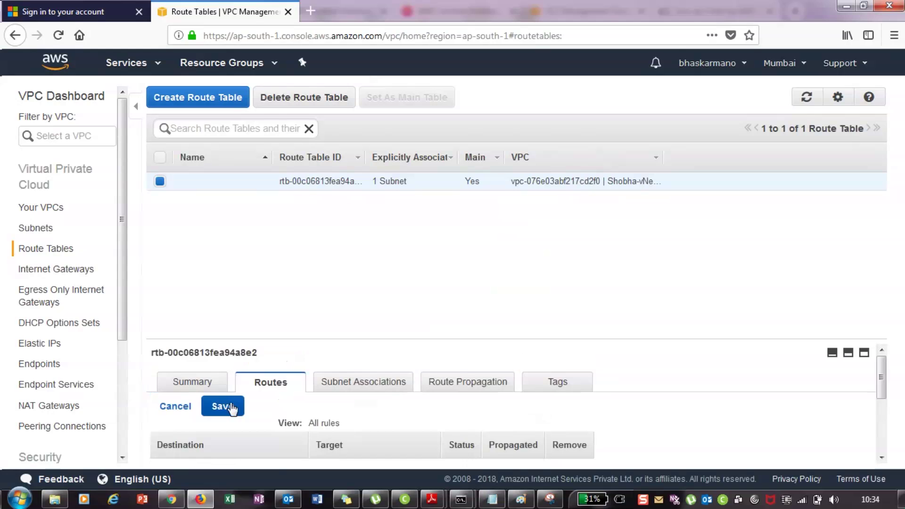
scroll(274, 431, down, 3)
click(191, 394)
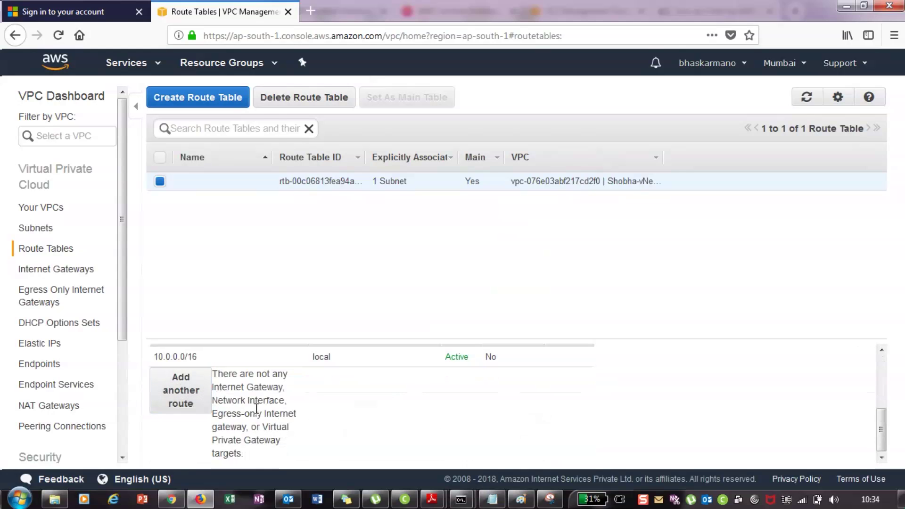
scroll(292, 434, up, 3)
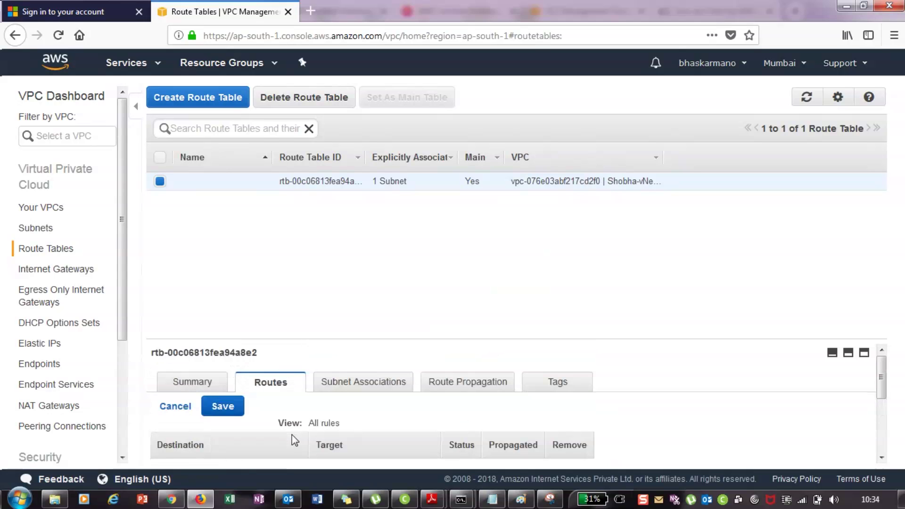
scroll(292, 435, down, 3)
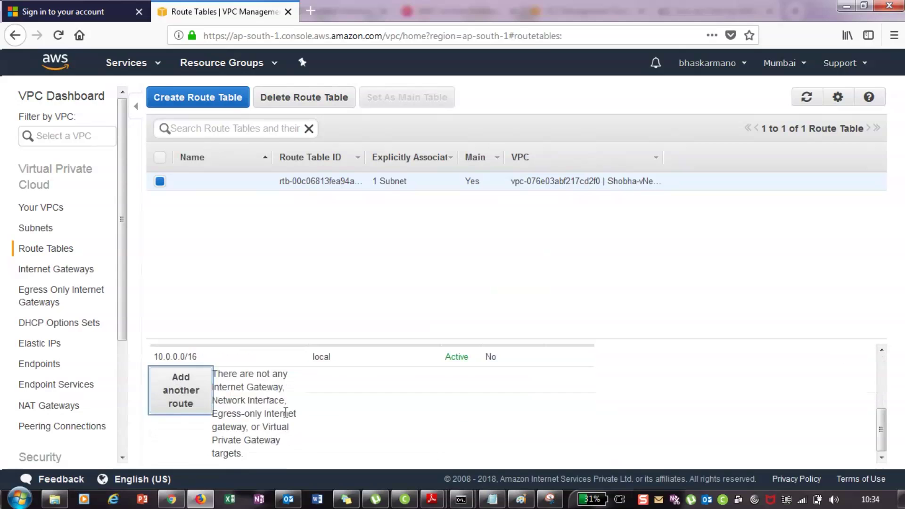
scroll(312, 418, up, 3)
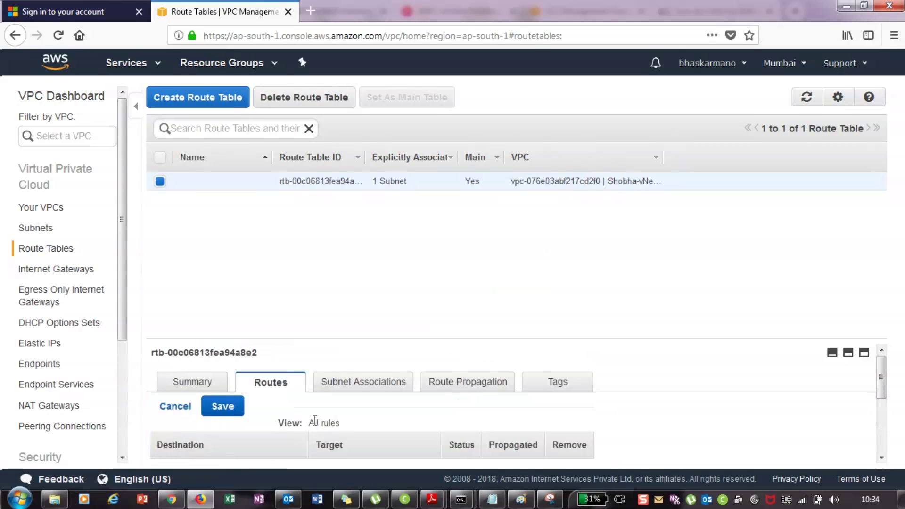
Untick the subnet in the main table's Subnet Associations and save
click(359, 382)
scroll(309, 424, down, 1)
scroll(309, 424, down, 2)
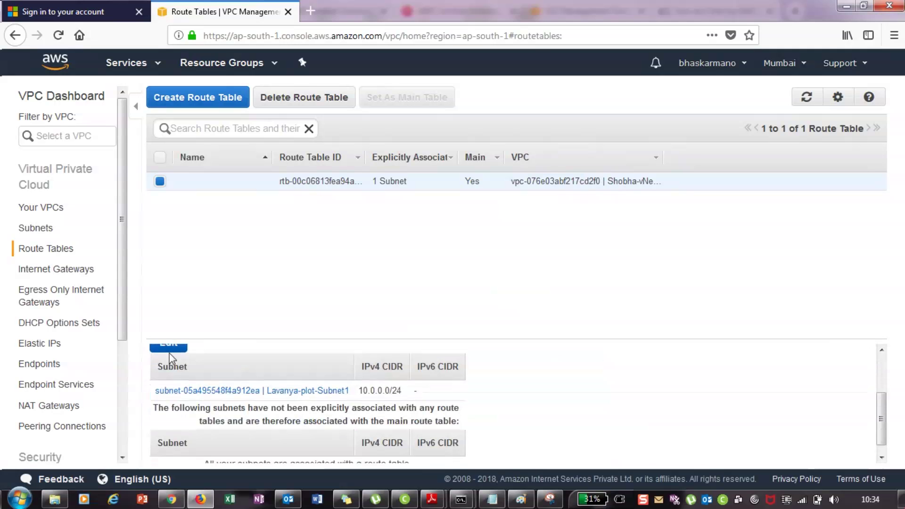
click(168, 349)
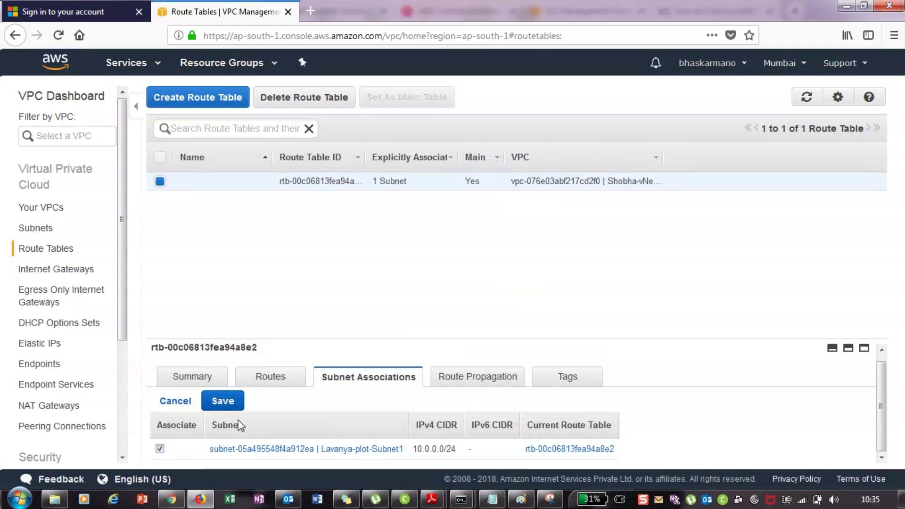
click(160, 448)
click(223, 401)
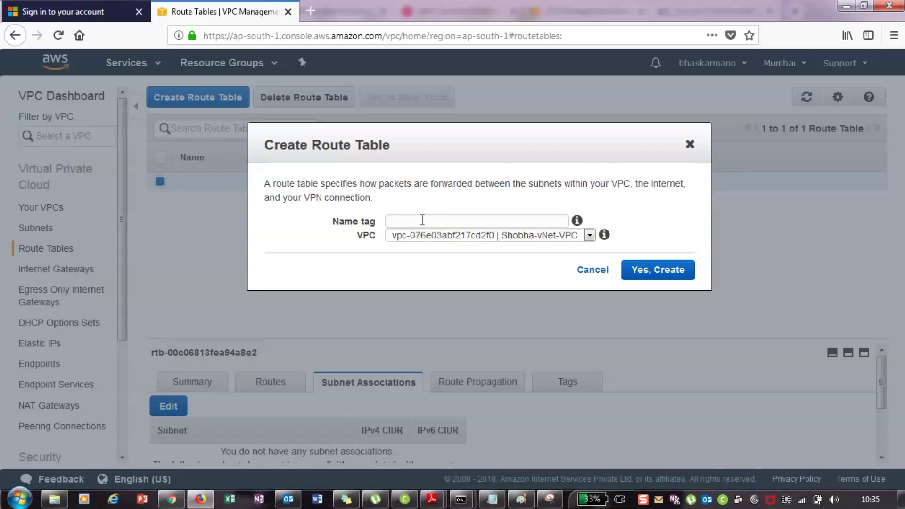
Create route table 'Google Maps' in Shobha-vNet-VPC and review its routes and subnet associations
text(Google Maps)
click(653, 271)
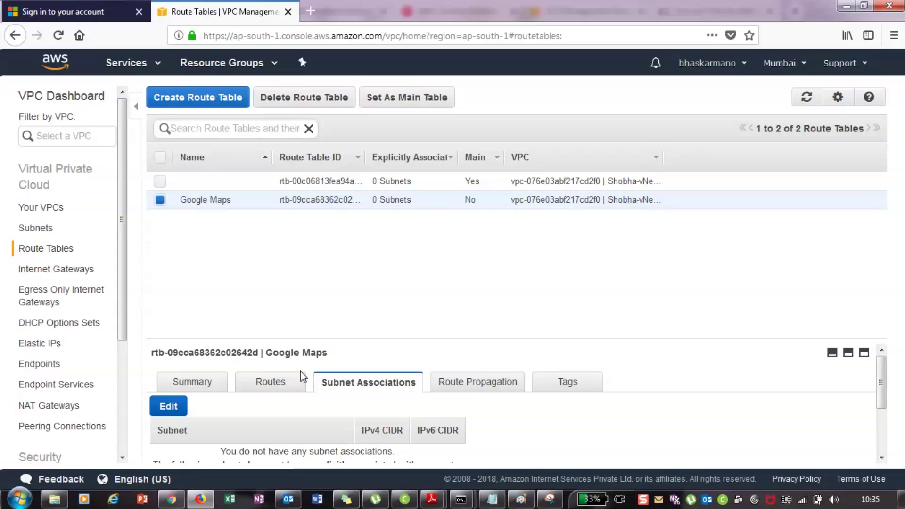
scroll(375, 372, down, 1)
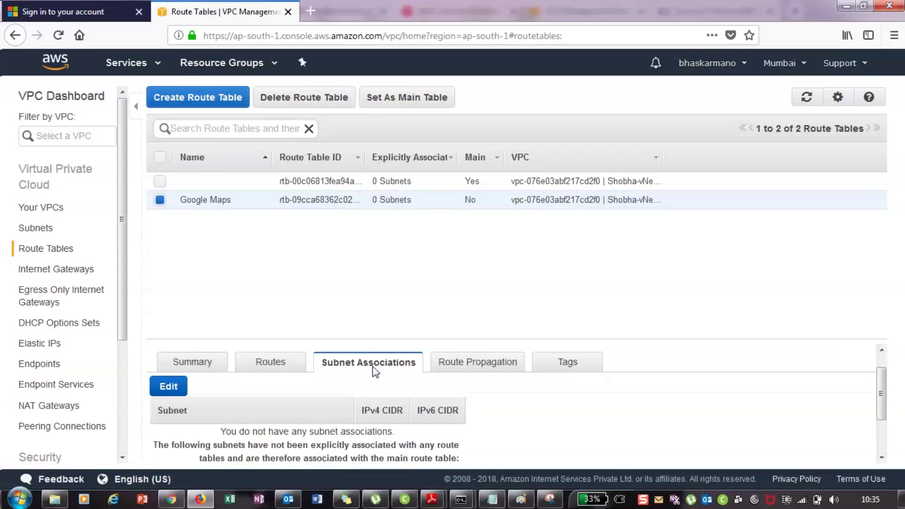
click(271, 362)
scroll(266, 380, down, 2)
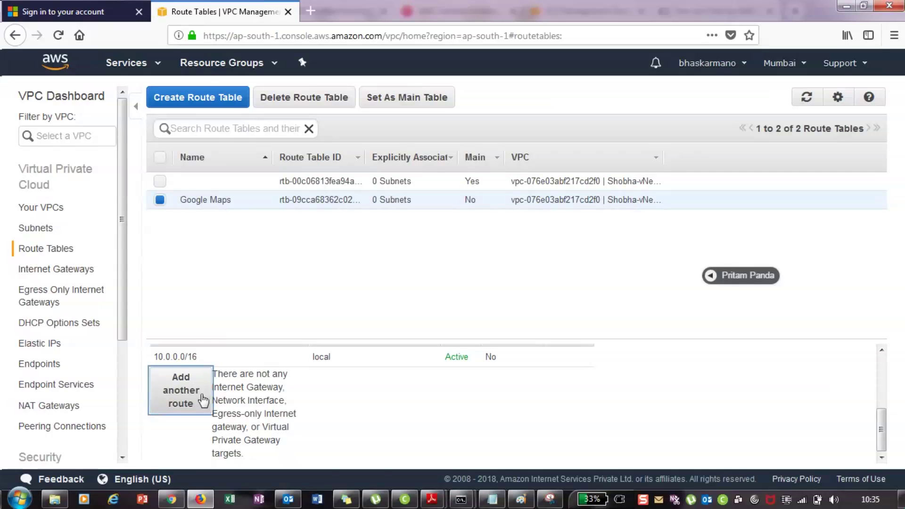
scroll(367, 380, up, 3)
click(367, 380)
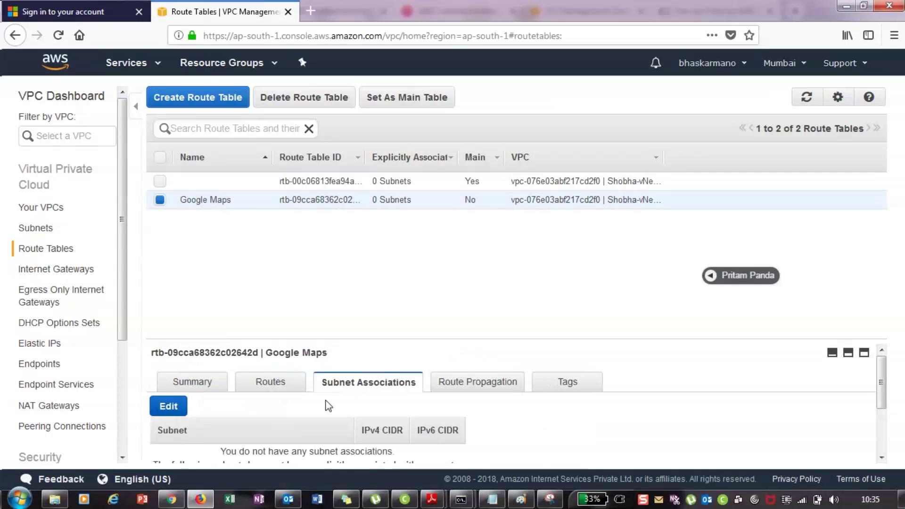
scroll(308, 404, down, 3)
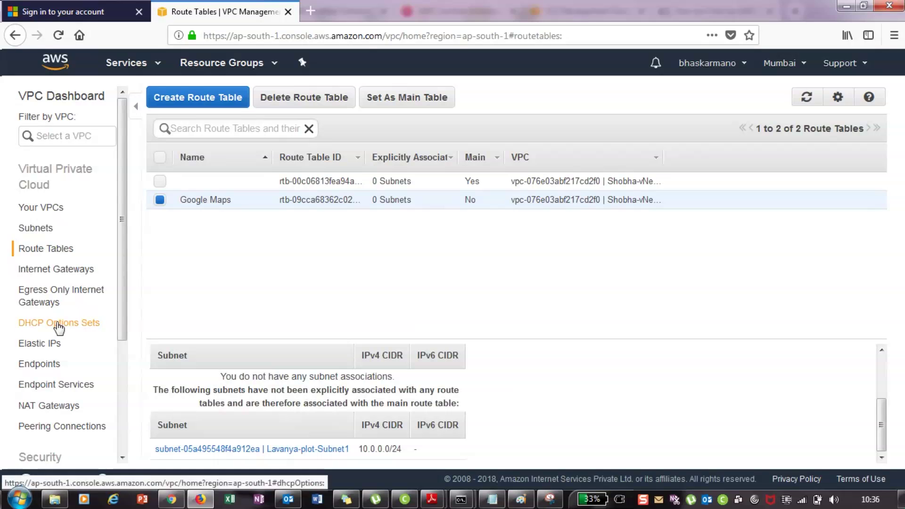
Attach InternetGW to VPC vpc-076e03abf217cd2f0, then return to Route Tables
click(61, 268)
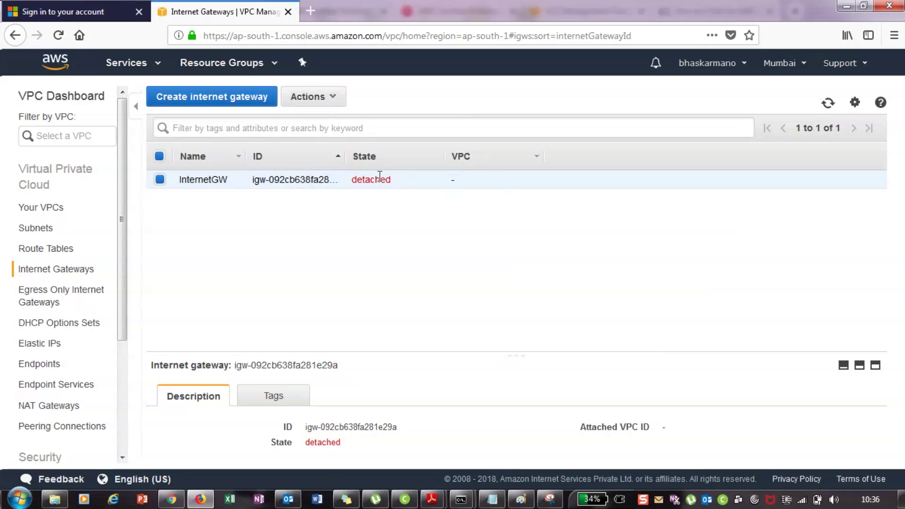
drag(396, 184, 351, 184)
click(351, 185)
click(333, 96)
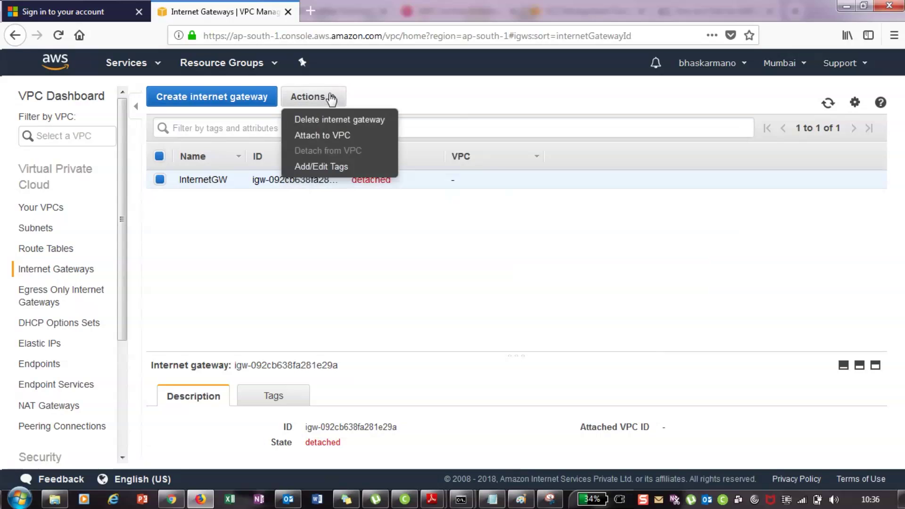
click(336, 137)
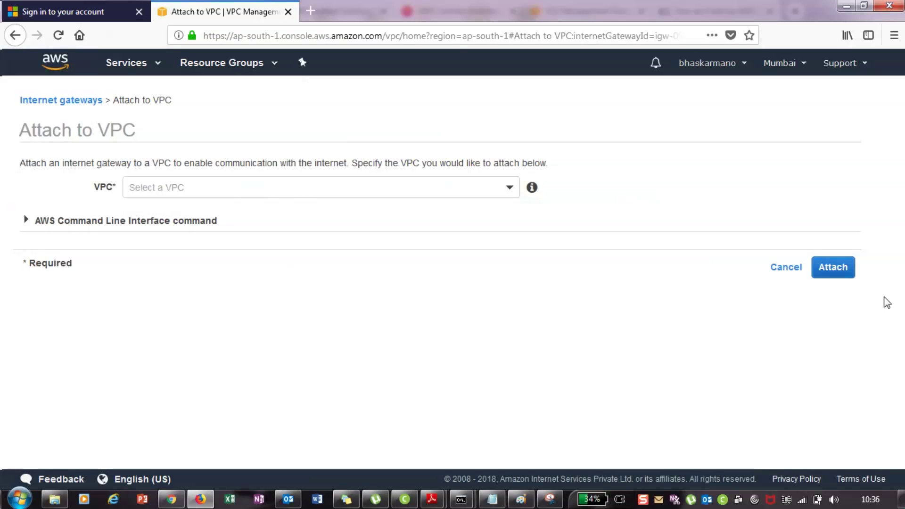
click(298, 187)
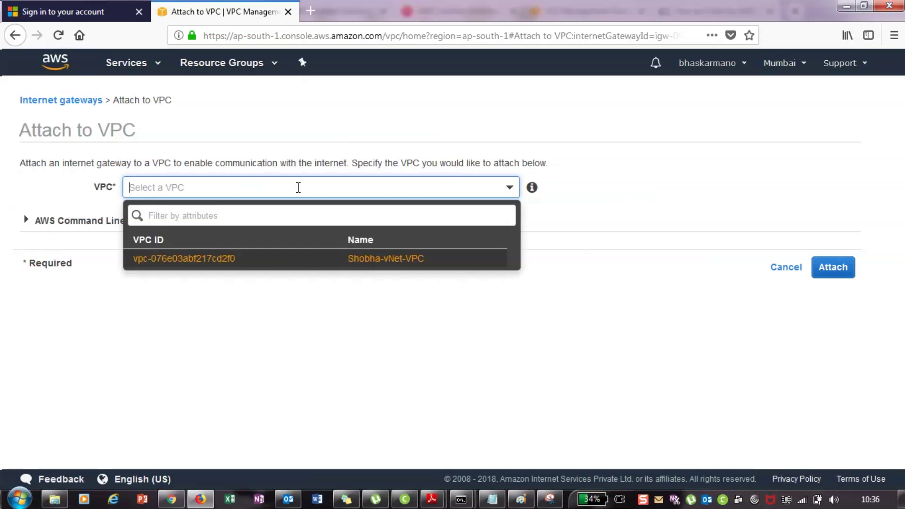
click(239, 261)
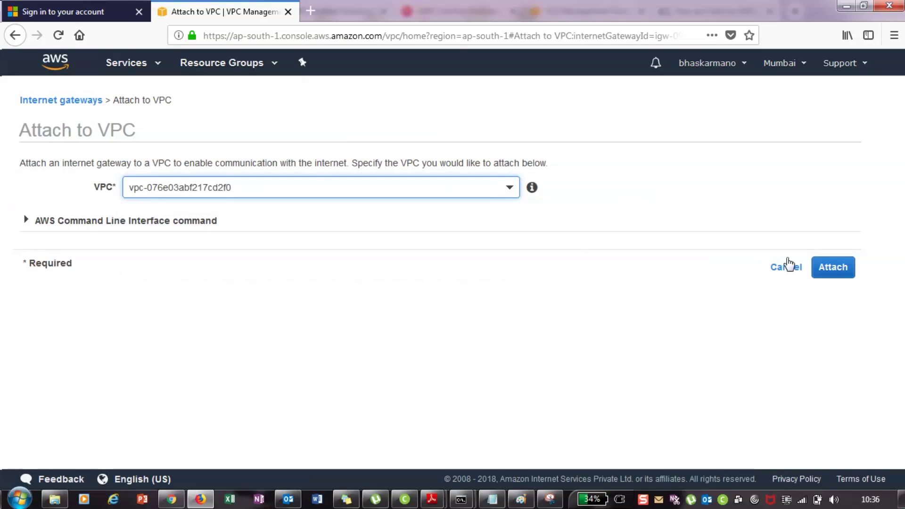
click(843, 272)
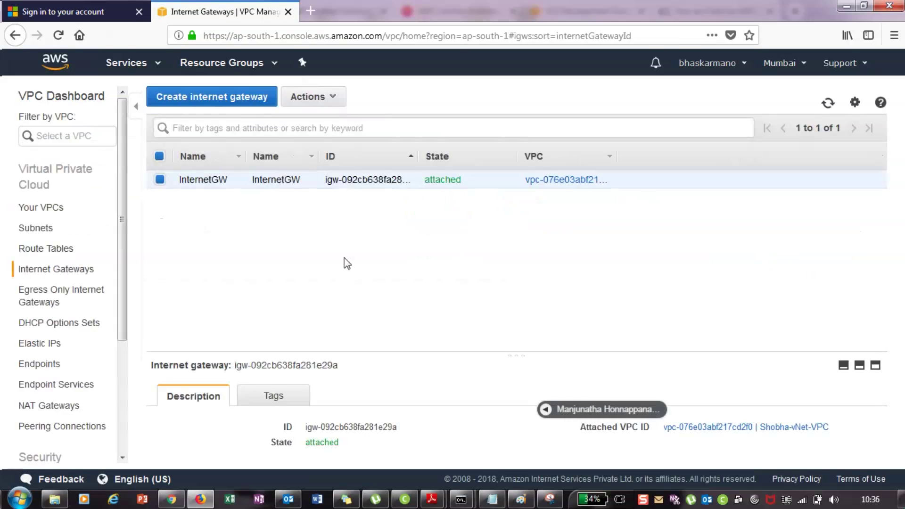
click(46, 248)
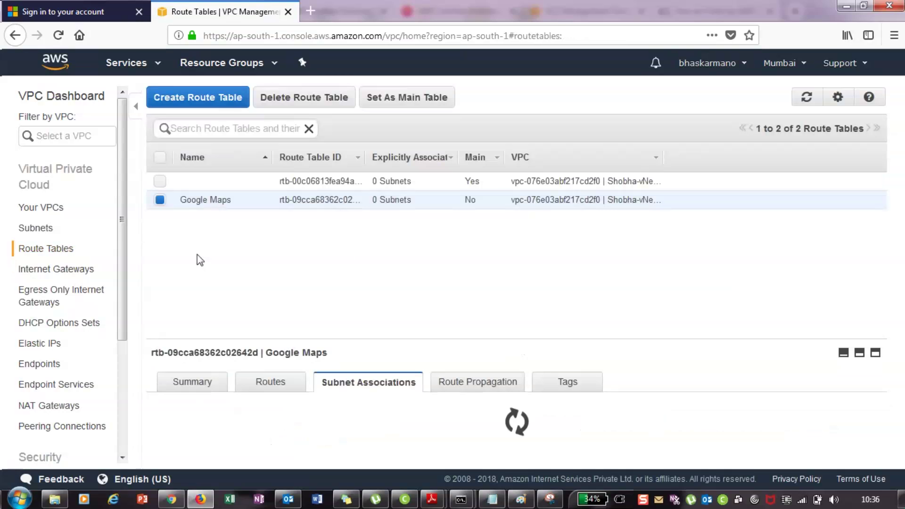
Add and save a 0.0.0.0/0 route targeting InternetGW in the Google Maps table
click(270, 381)
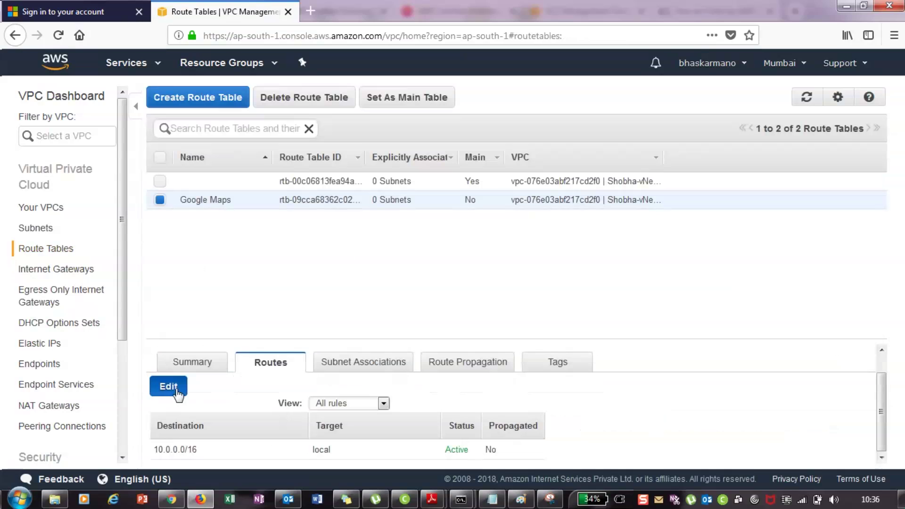
click(169, 387)
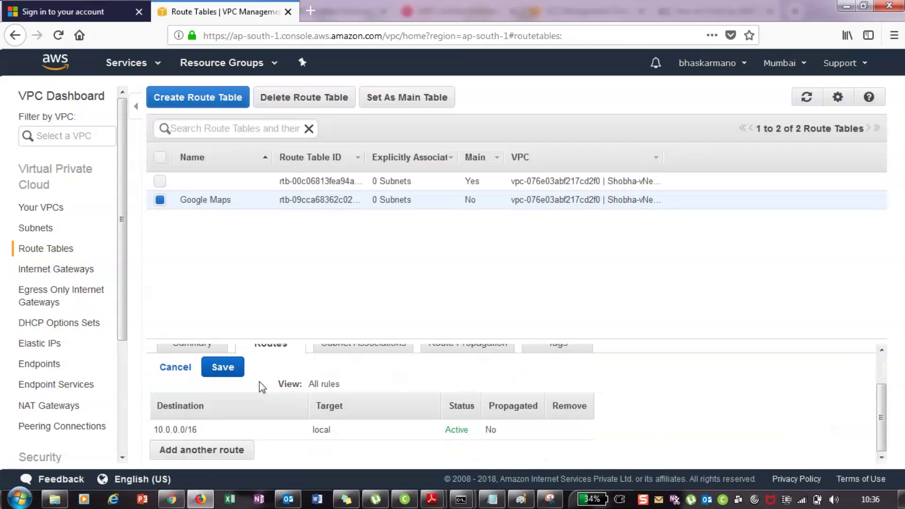
click(202, 450)
scroll(225, 435, down, 1)
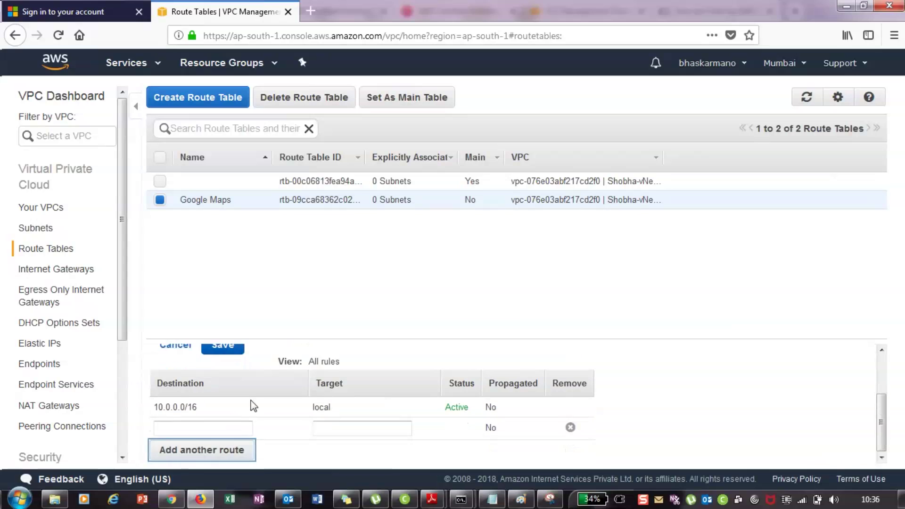
click(197, 426)
text(0.0.0.0)
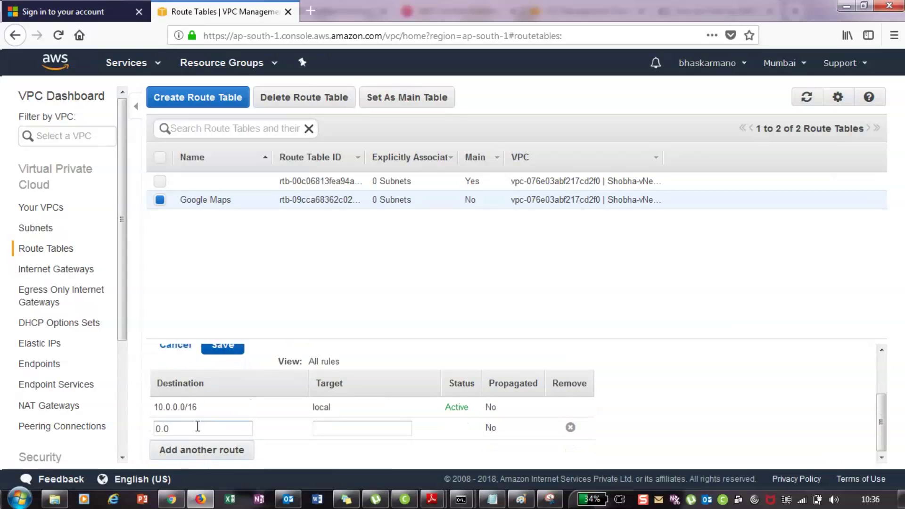
text(/0)
click(335, 429)
click(342, 429)
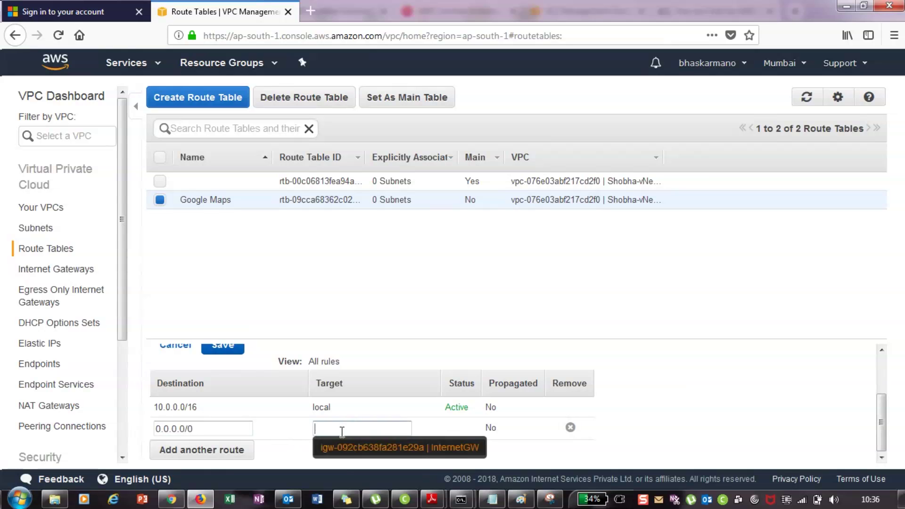
click(345, 446)
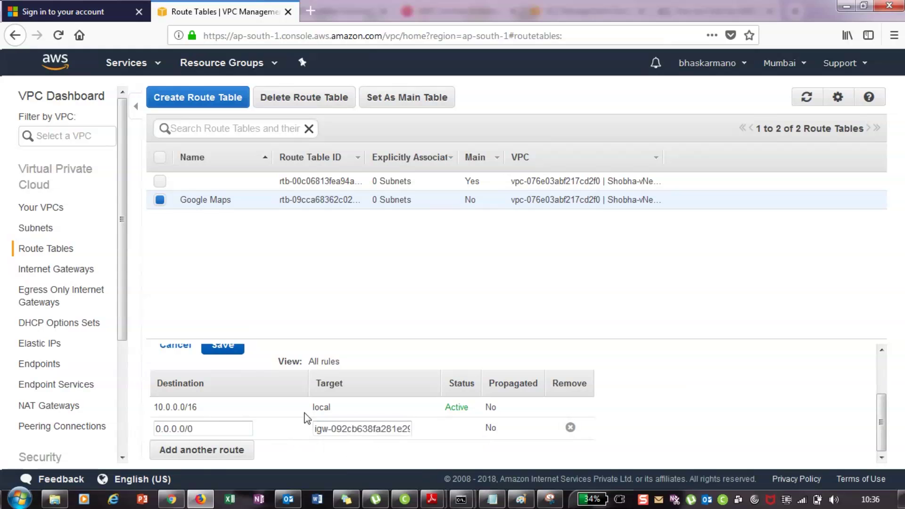
click(228, 349)
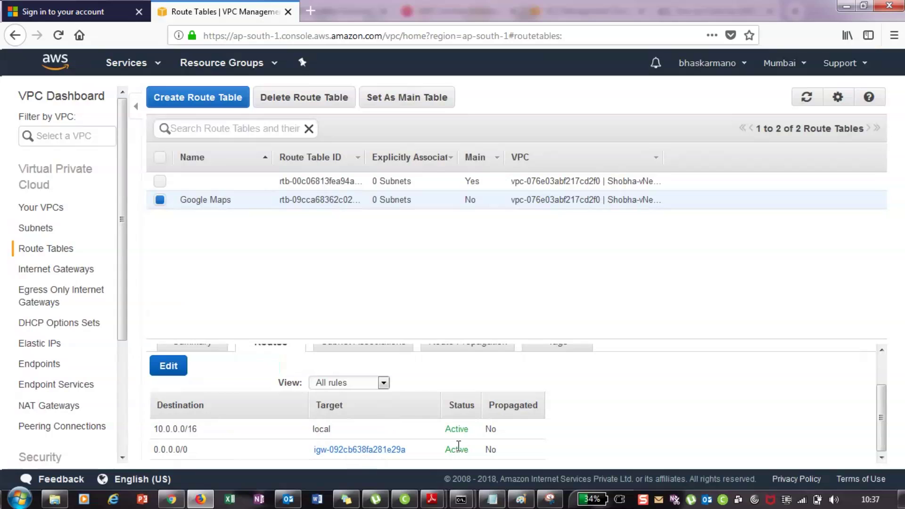
scroll(404, 427, up, 2)
Tick the 10.0.0.0/24 subnet in Google Maps' subnet associations and save
click(366, 382)
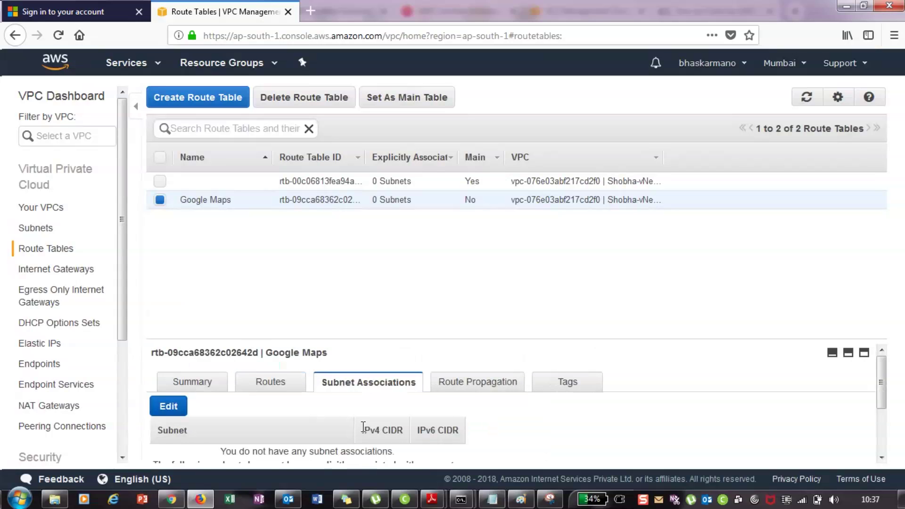
scroll(363, 427, down, 3)
scroll(385, 400, up, 2)
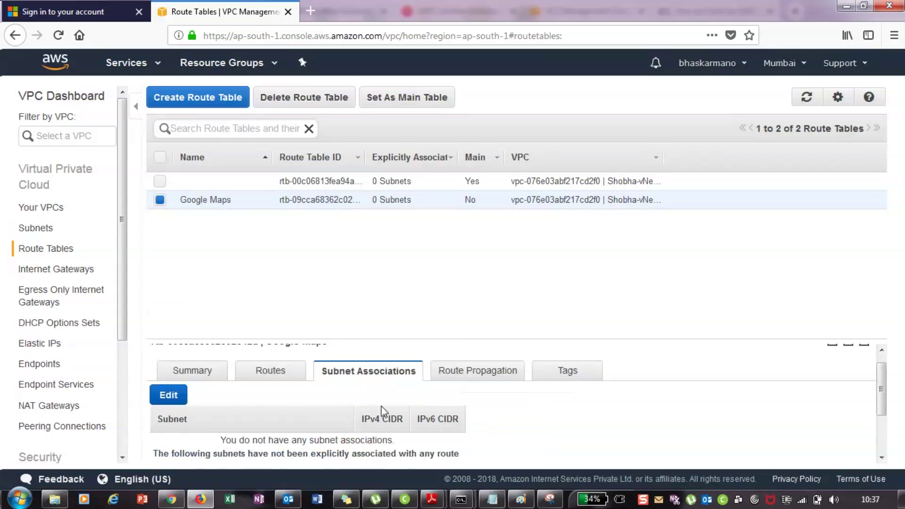
scroll(382, 411, up, 1)
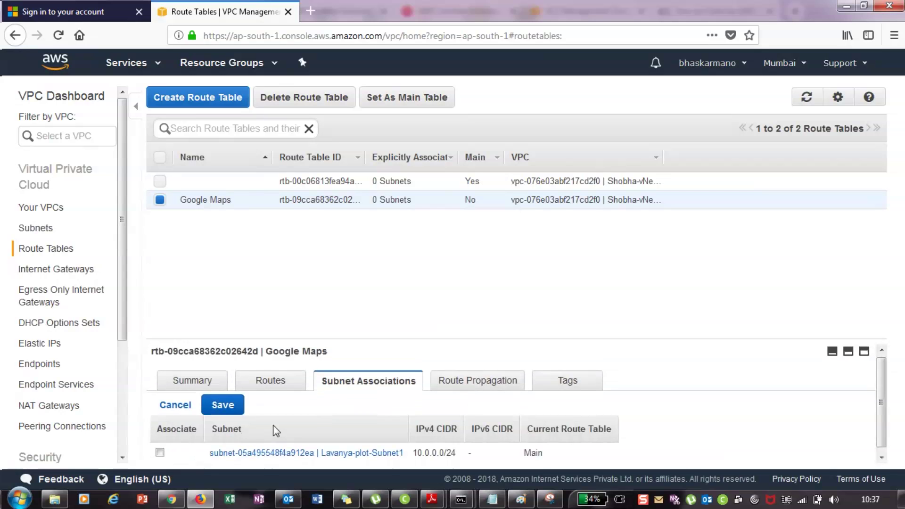
click(159, 449)
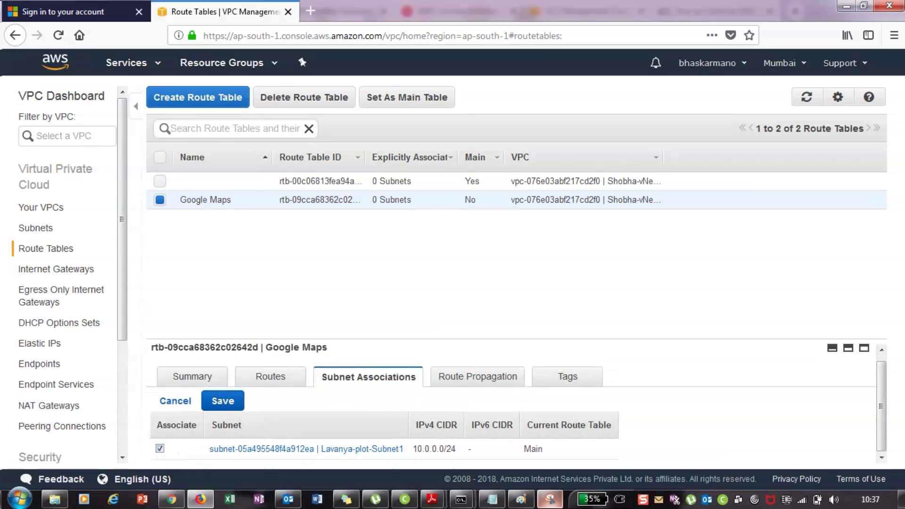
click(515, 501)
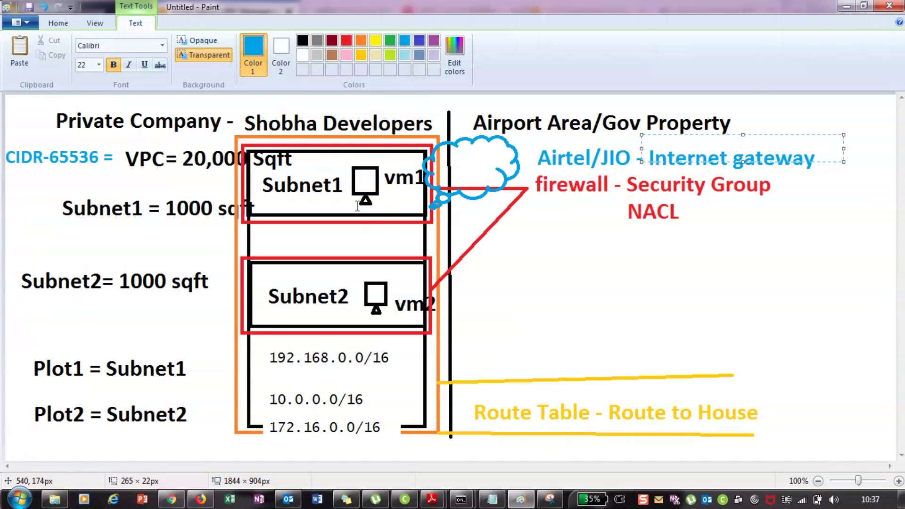
click(846, 6)
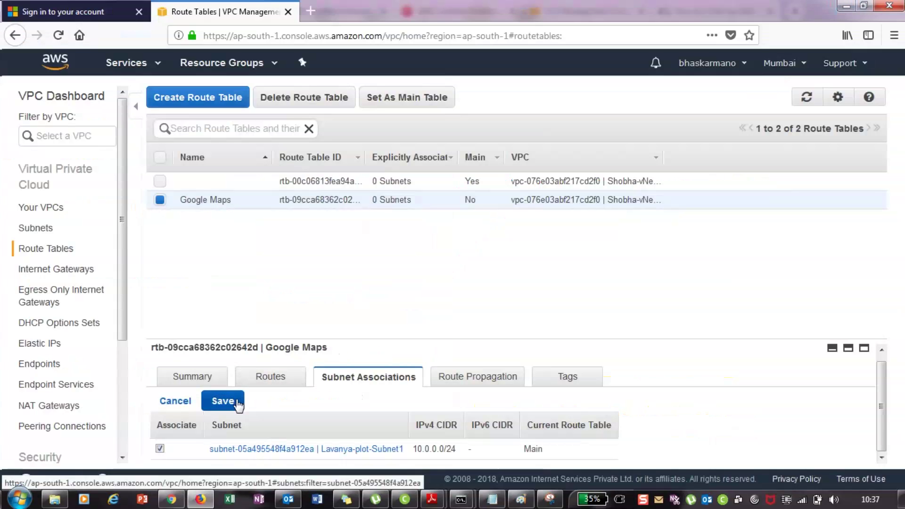
click(223, 401)
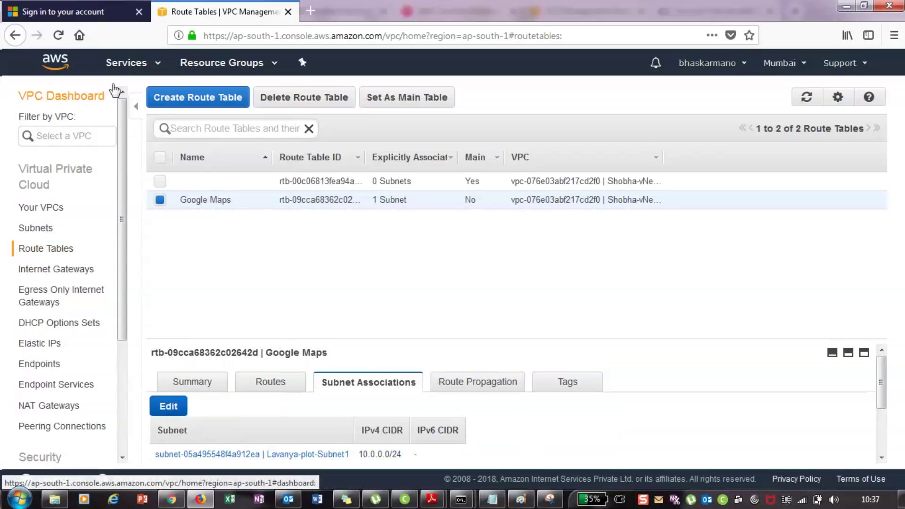
Copy the instance's public IPv4 address 13.233.127.153 from the EC2 Instances page
click(154, 65)
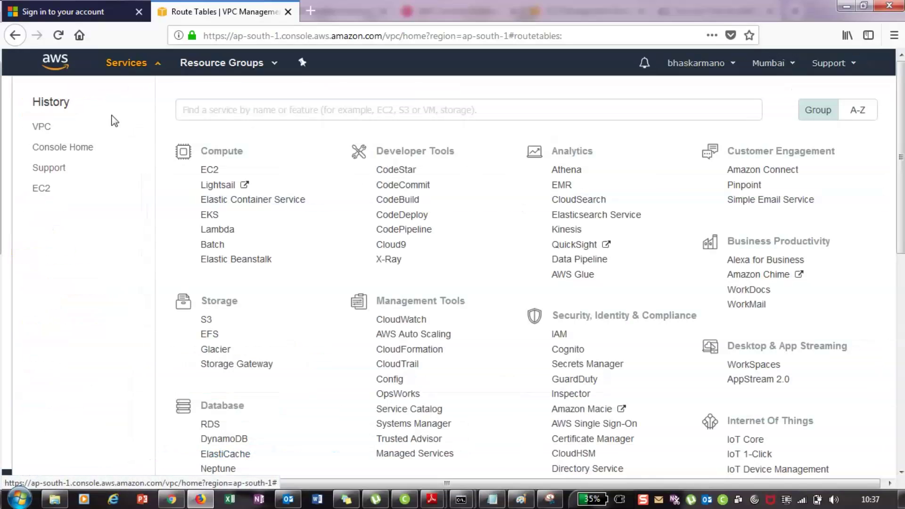
click(210, 170)
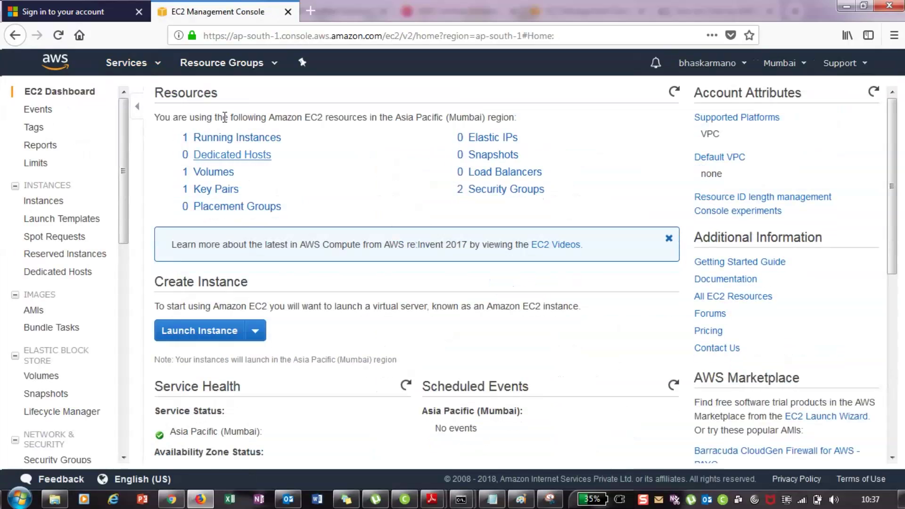
click(237, 138)
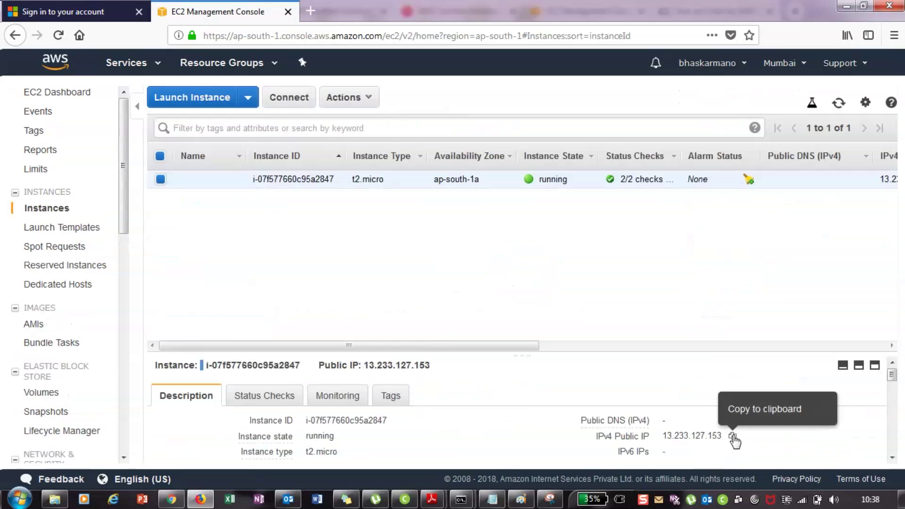
click(733, 436)
Launch Remote Desktop Connection via mstsc with 13.233.127.153 as the computer
key(super+r)
text(msts)
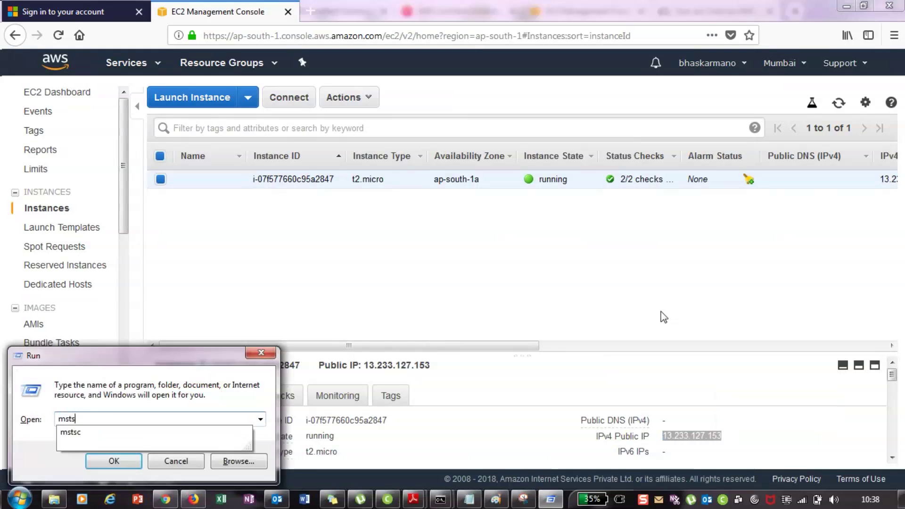
text(c)
key(Return)
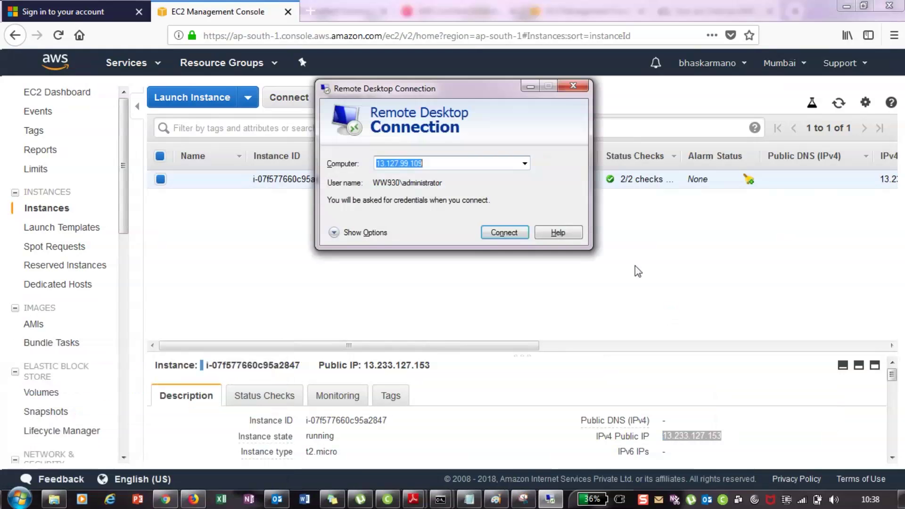
key(ctrl+v)
click(502, 232)
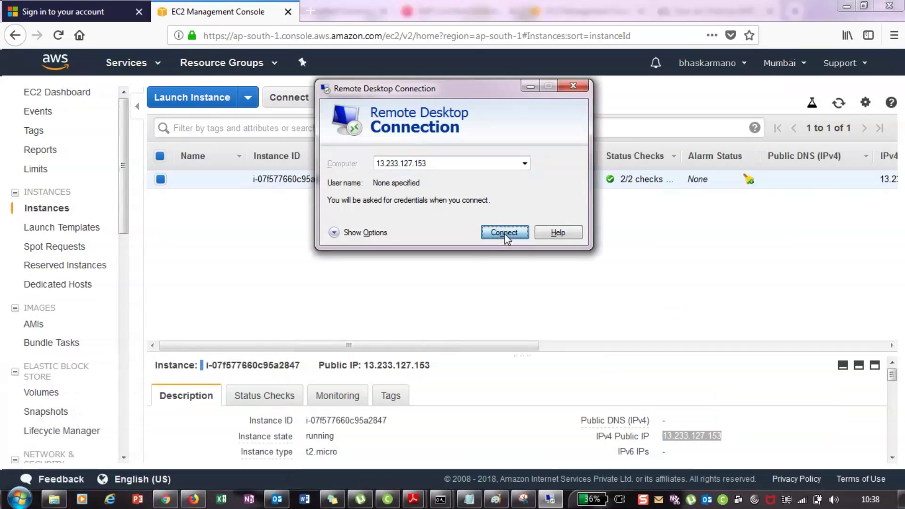
Abandon the Remote Desktop sign-in by choosing another account and closing the Windows Security prompt
click(504, 234)
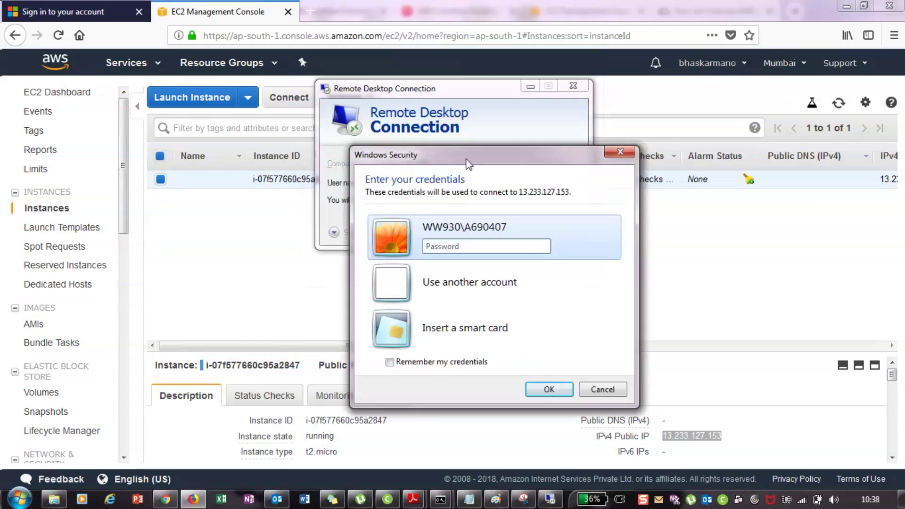
key(Down)
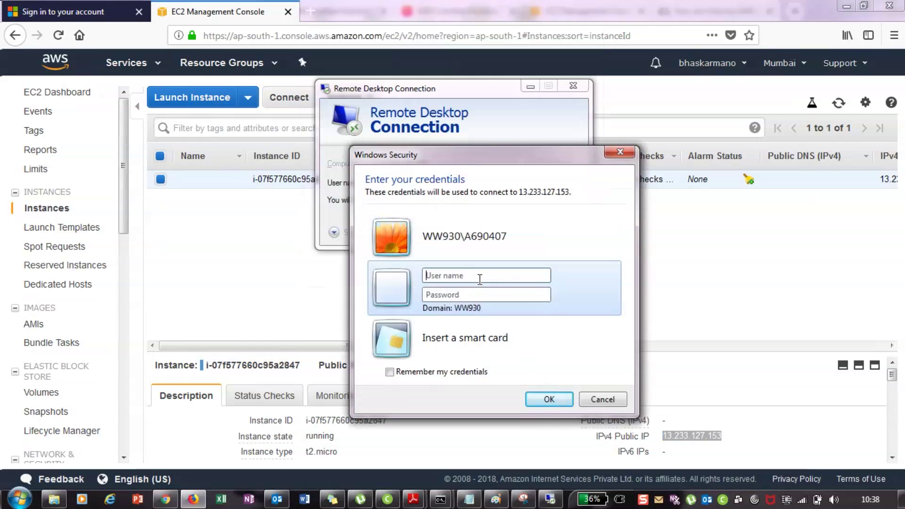
click(620, 152)
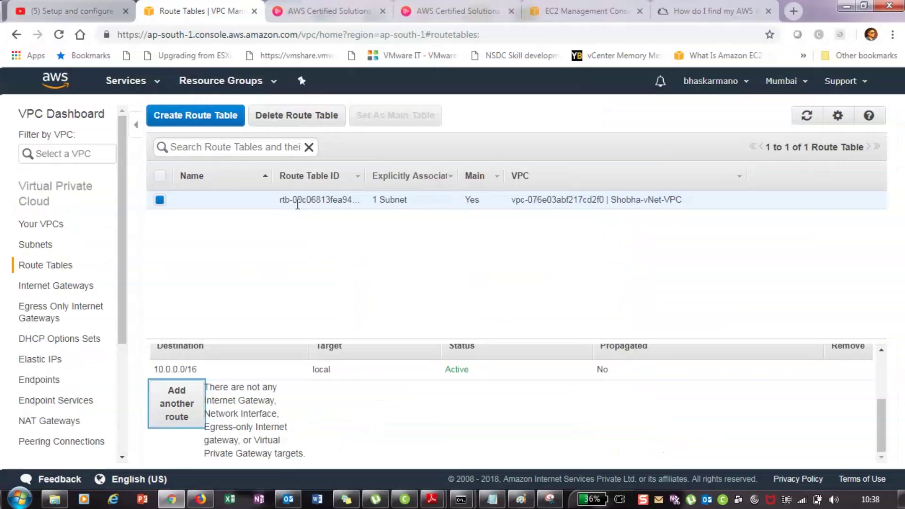
Go to the EC2 Instances page from the AWS Services menu
right_click(288, 202)
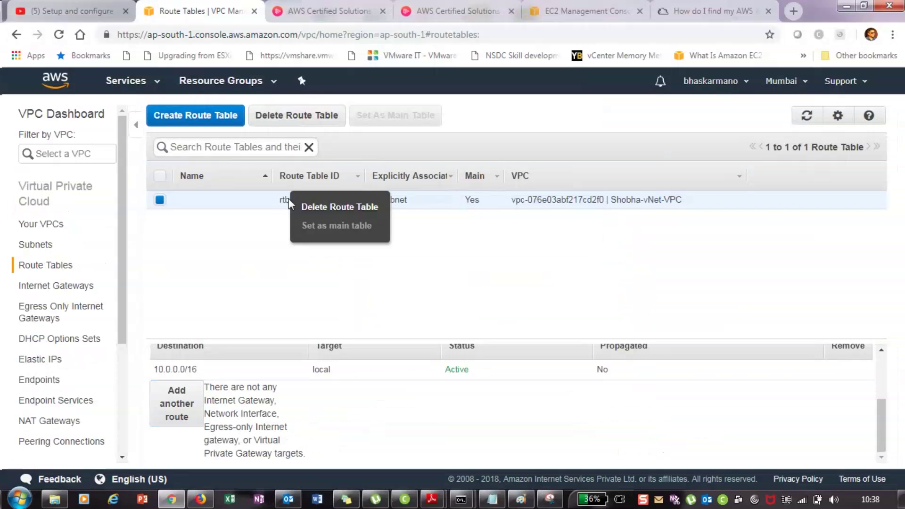
click(289, 203)
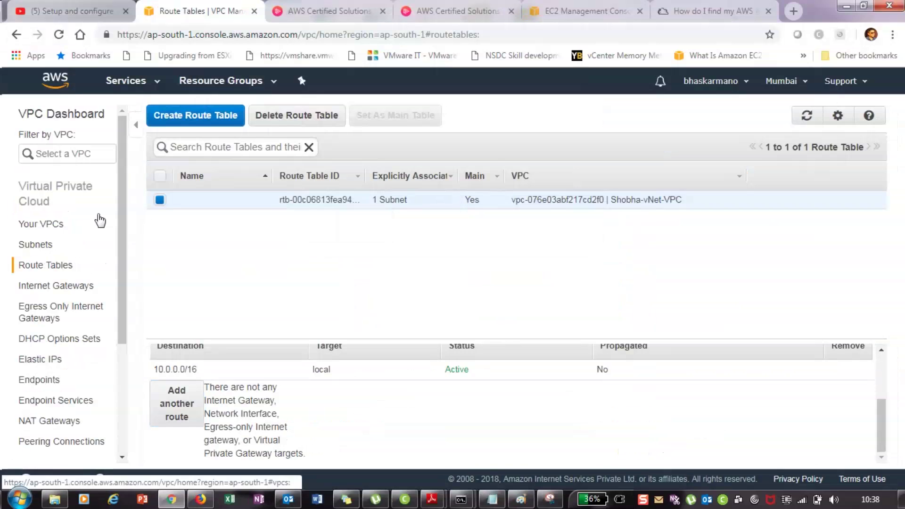
click(154, 90)
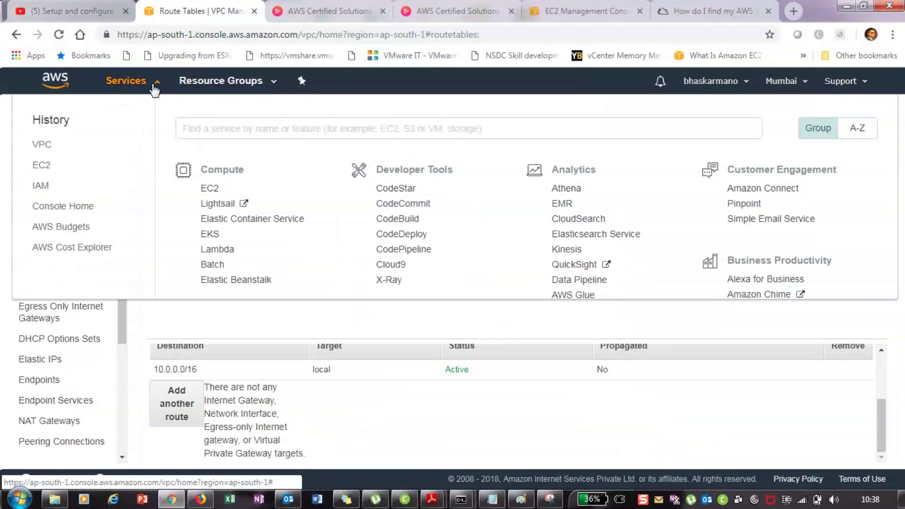
click(210, 189)
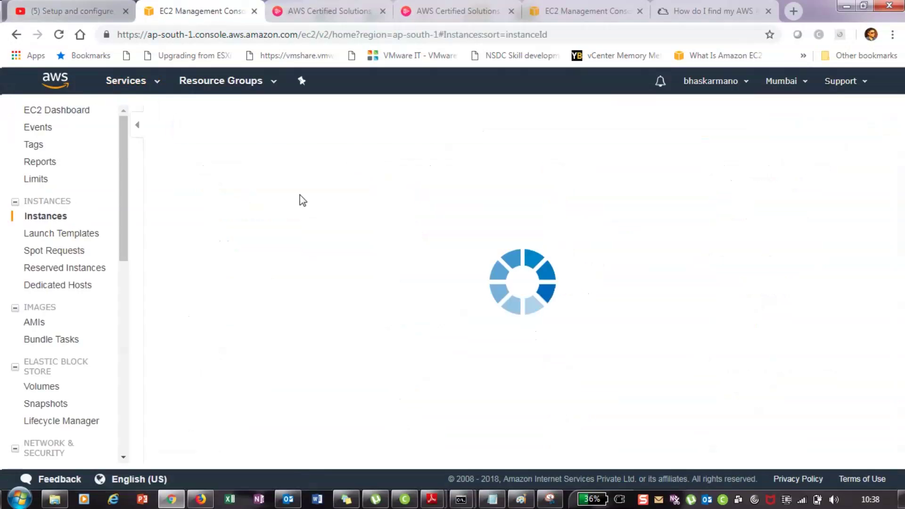
Decrypt the running instance's Windows Administrator password and copy it
right_click(303, 200)
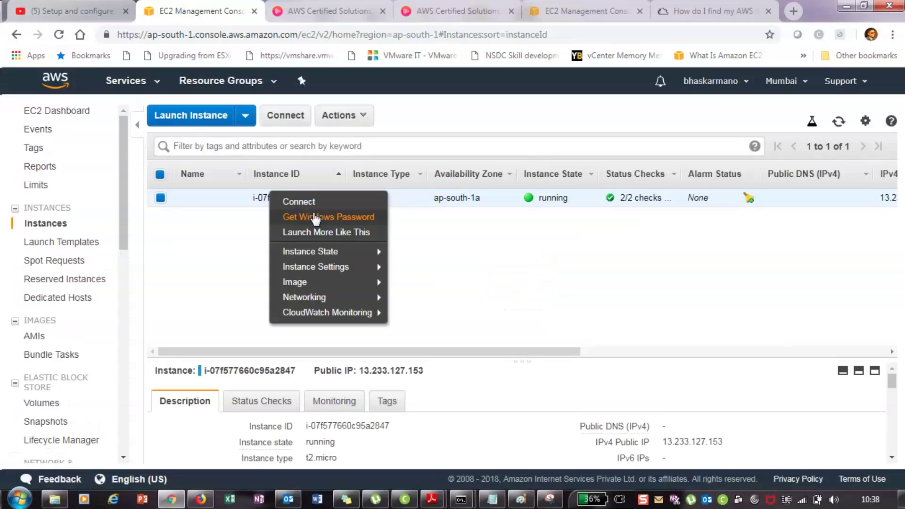
click(315, 218)
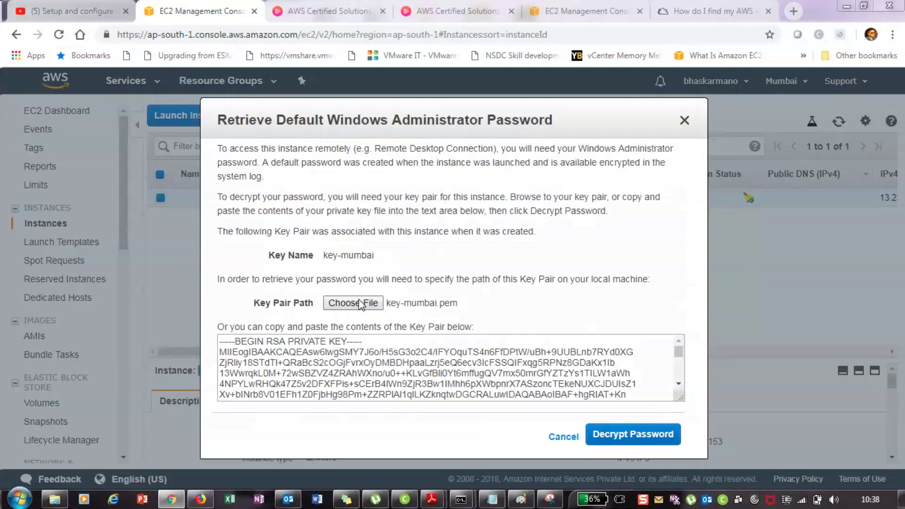
click(627, 435)
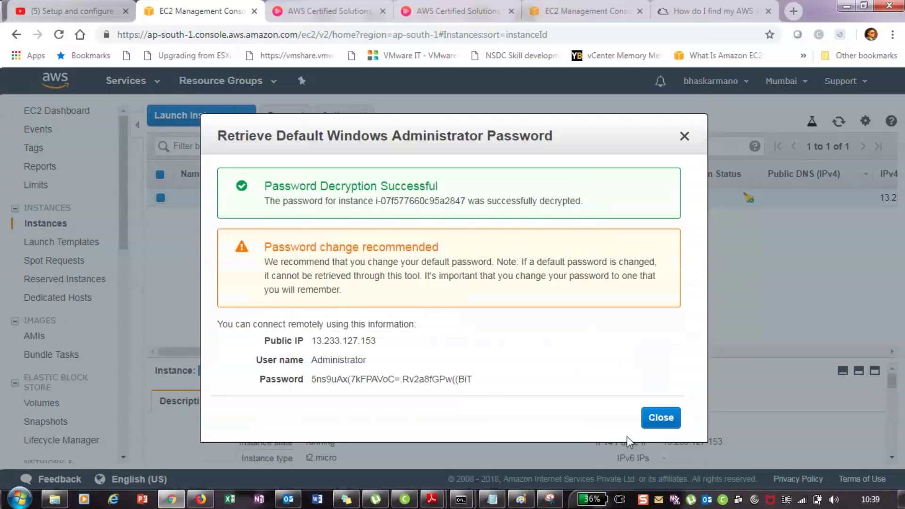
click(479, 381)
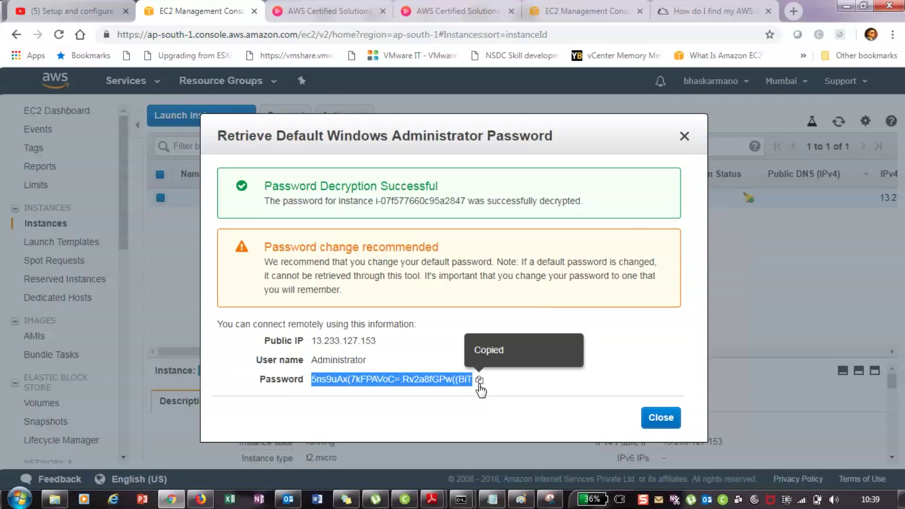
Check the saved sticky notes, then close the decrypted password window
key(alt+Tab)
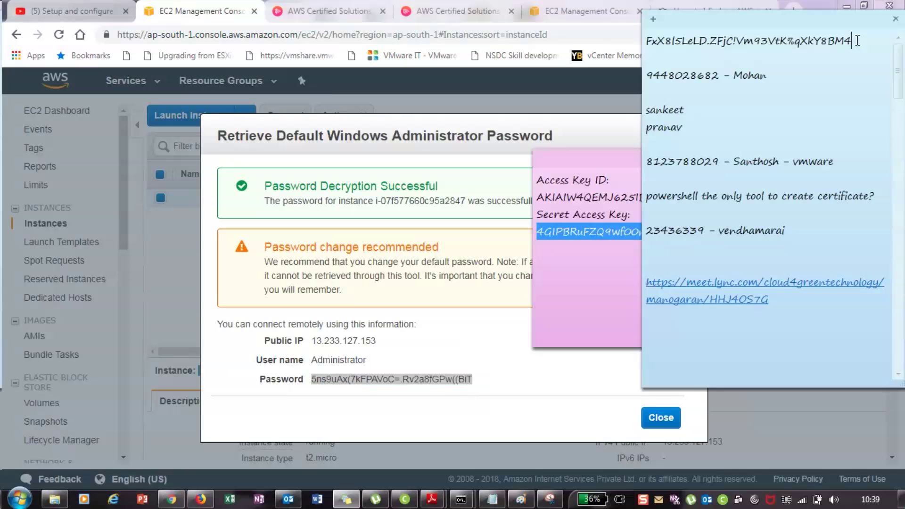
key(alt+Tab)
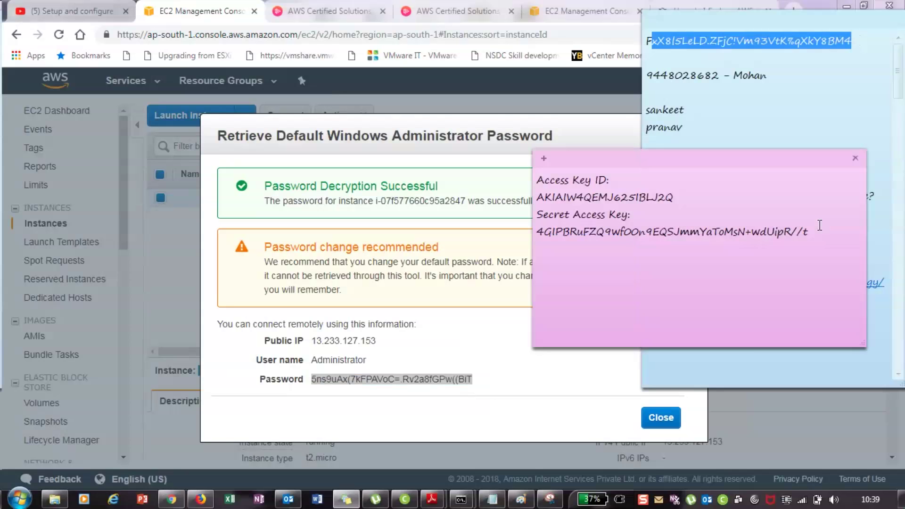
key(alt+Tab)
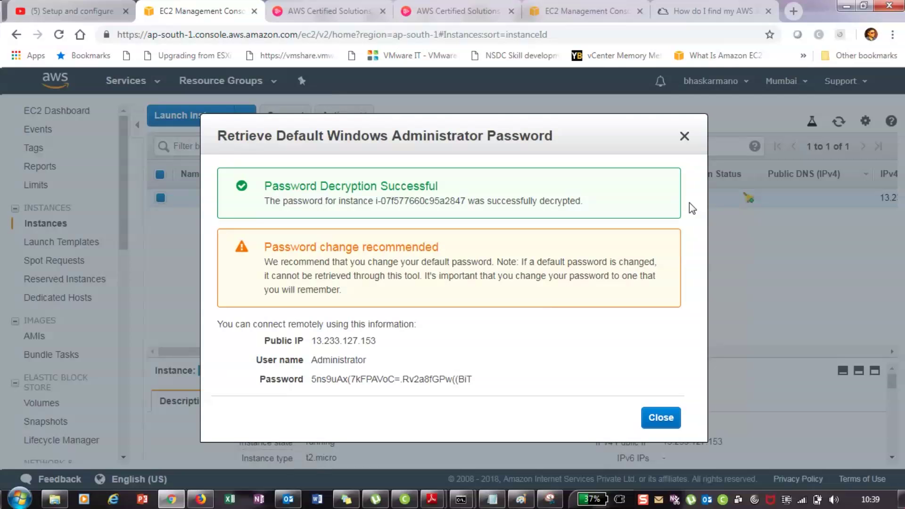
click(661, 417)
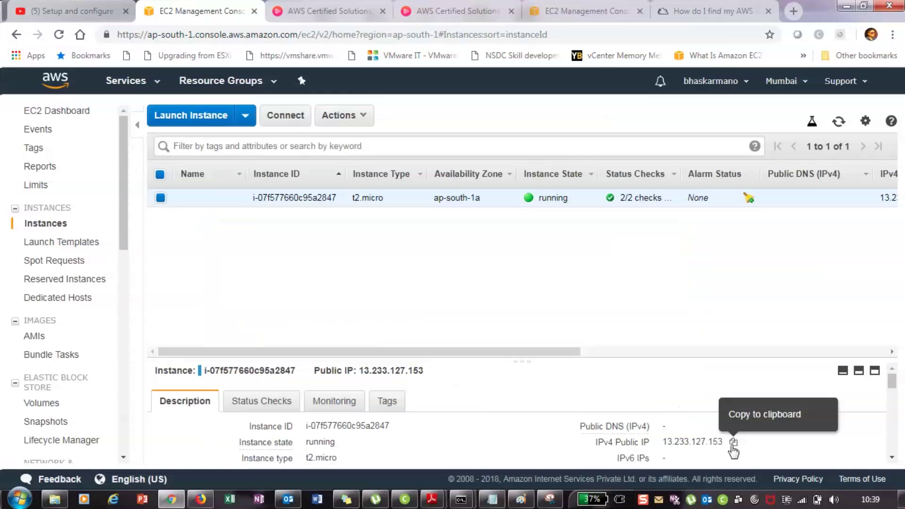
Copy public IP 13.233.127.153, enter user name 'administrator', and copy the password from Sticky Notes
click(733, 443)
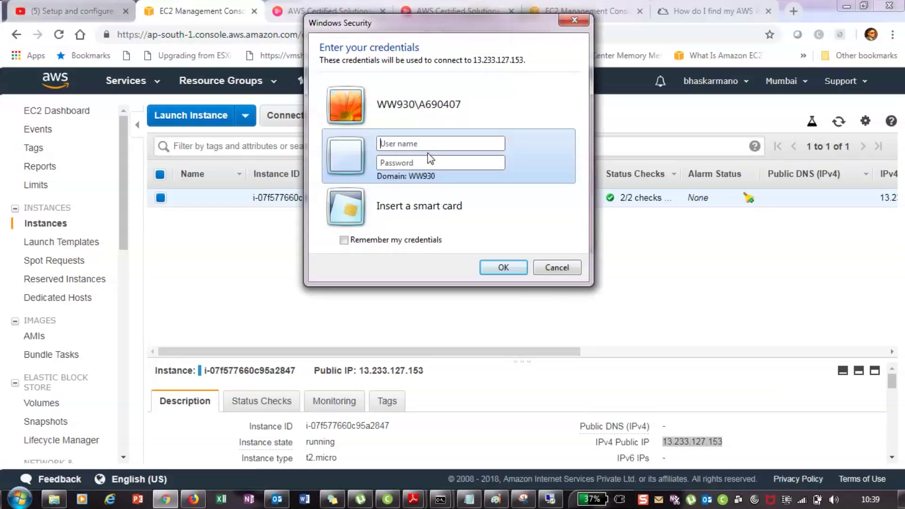
text(administr)
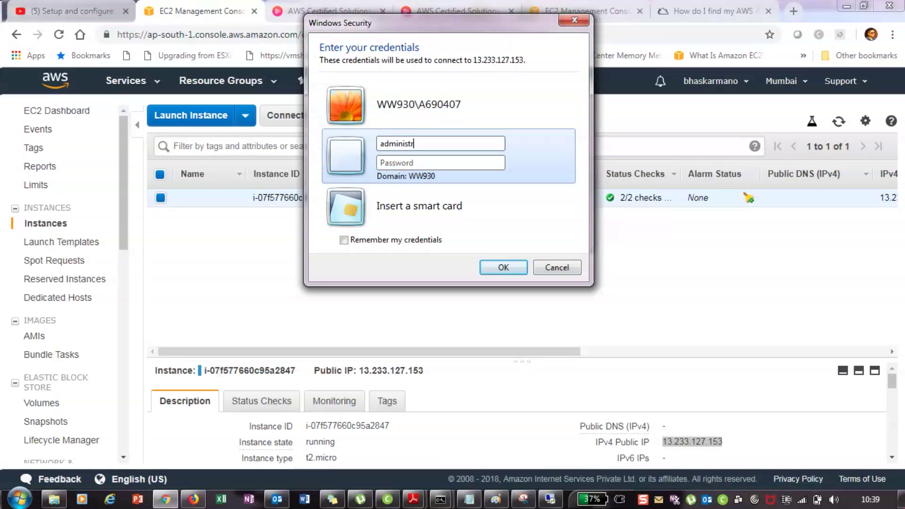
text(ator)
click(332, 500)
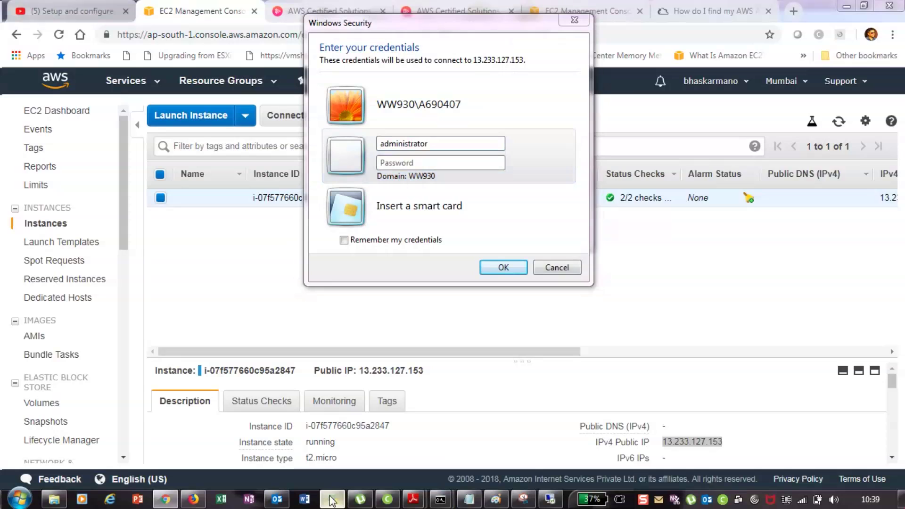
drag(733, 283, 536, 283)
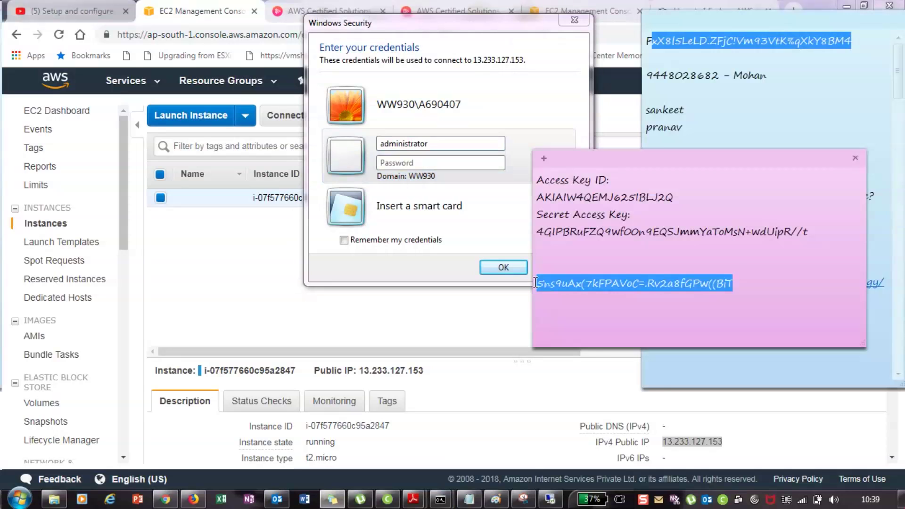
right_click(551, 285)
click(584, 306)
Paste the Administrator password into the credentials prompt and confirm to start connecting
click(416, 161)
key(ctrl+v)
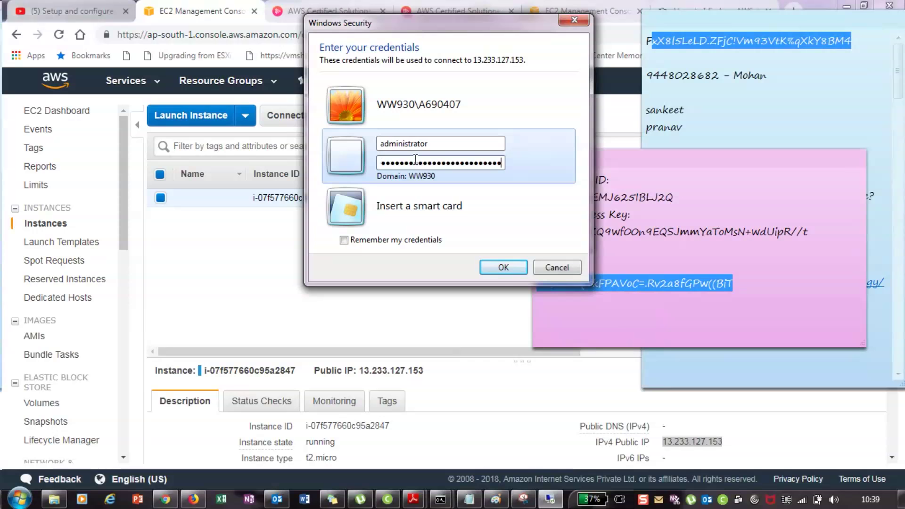
click(502, 267)
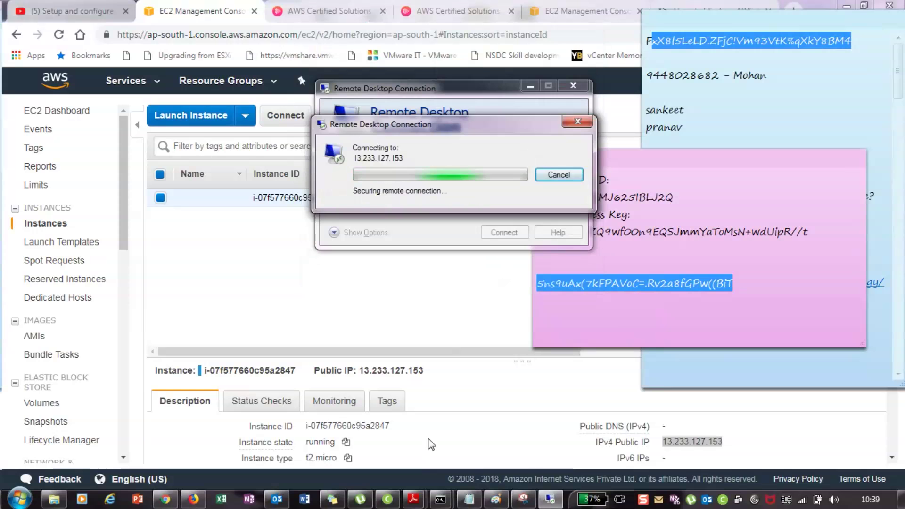
click(331, 500)
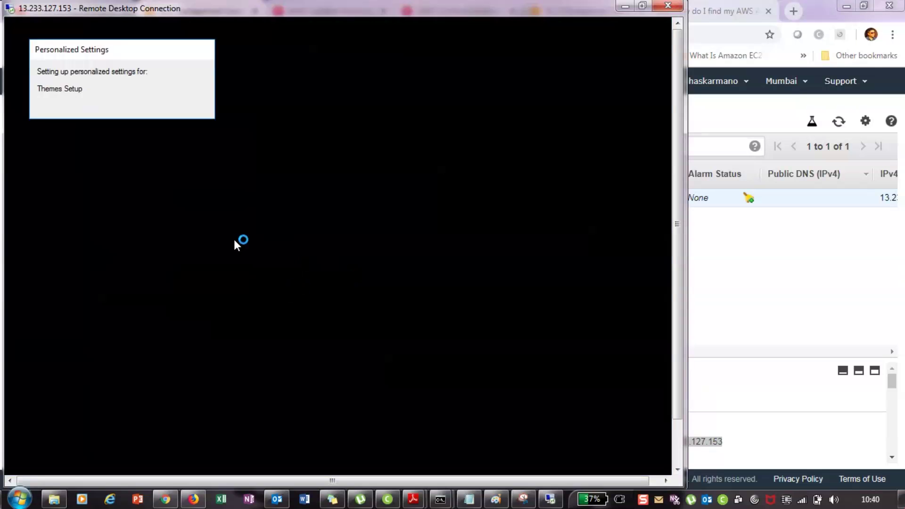
Wait for the 13.233.127.153 remote desktop to load, then reposition and shrink its window
mouse_move(384, 499)
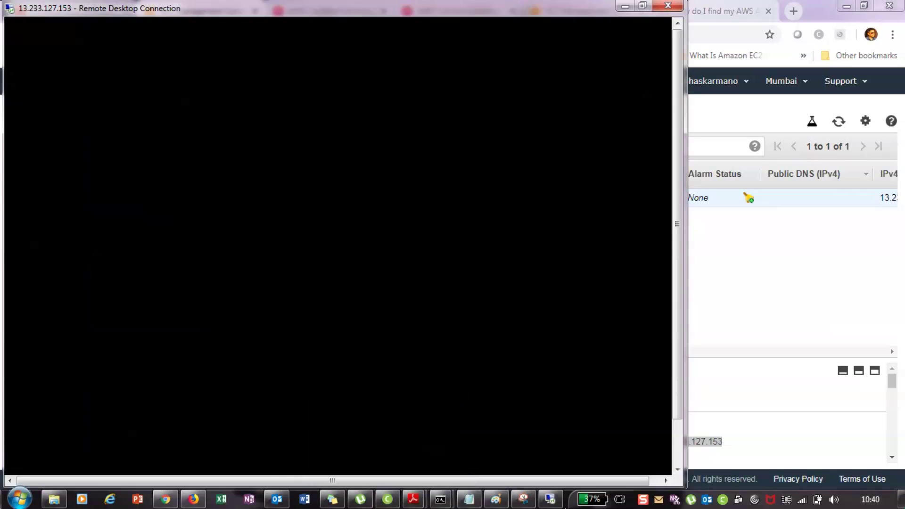
click(494, 500)
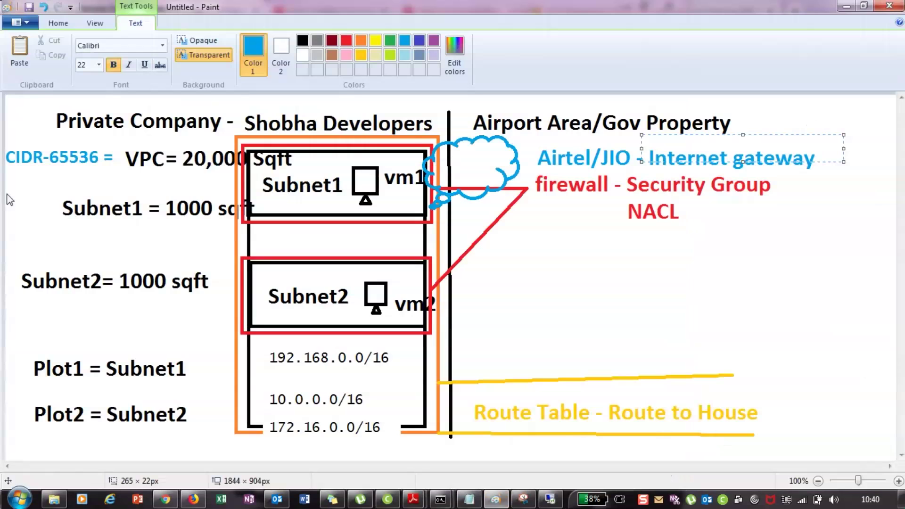
key(alt+Tab)
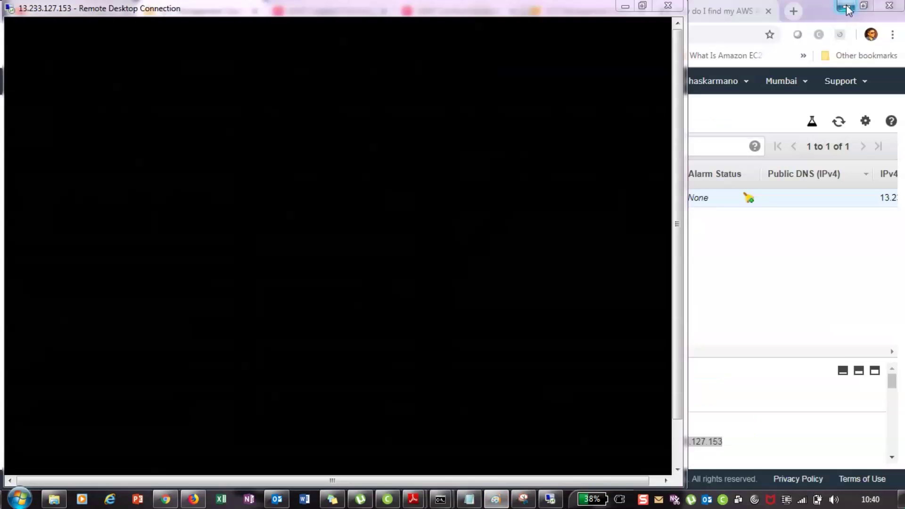
drag(673, 440, 537, 158)
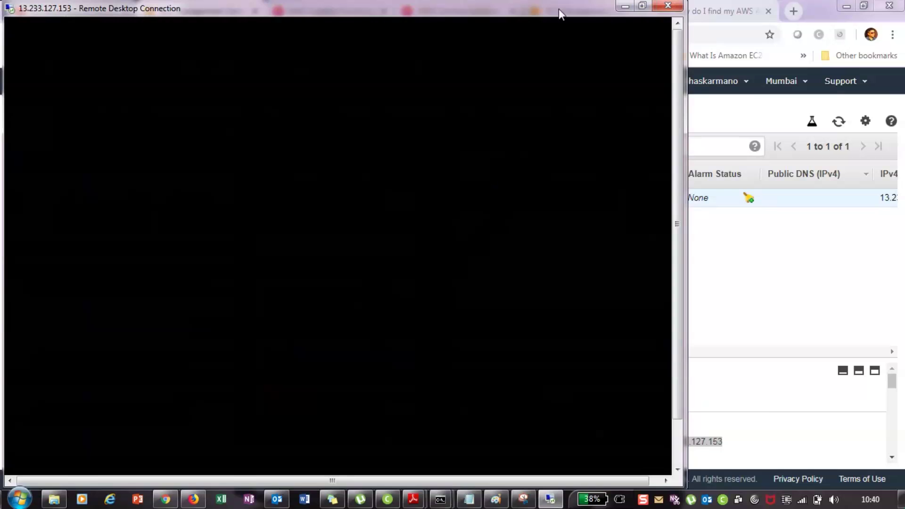
drag(559, 9, 629, 15)
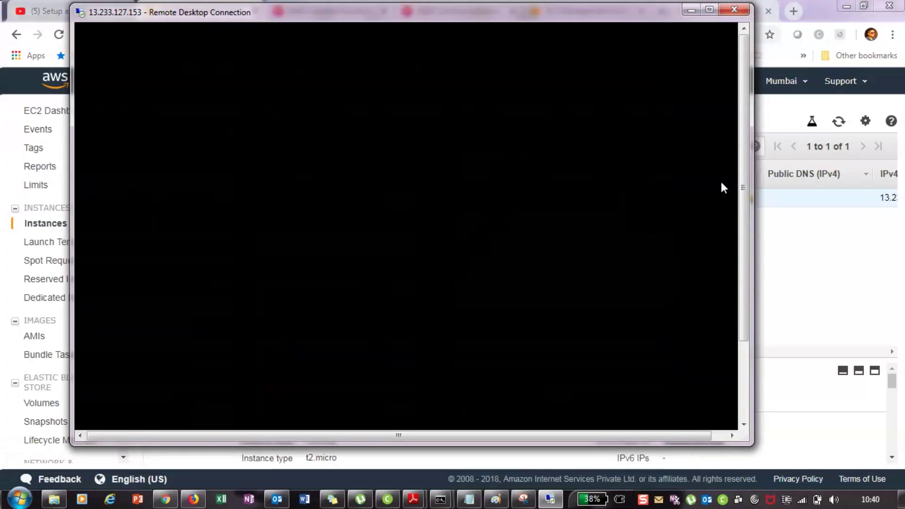
scroll(745, 148, down, 3)
drag(742, 148, 734, 67)
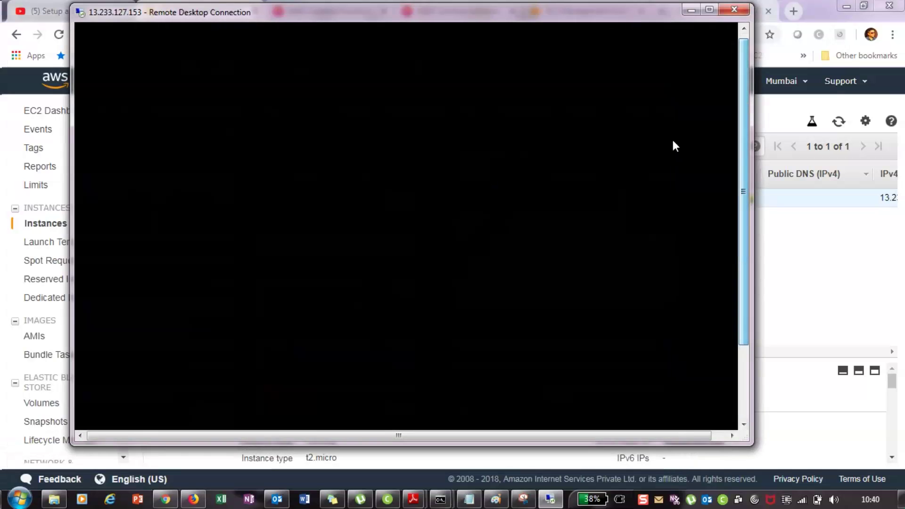
click(743, 389)
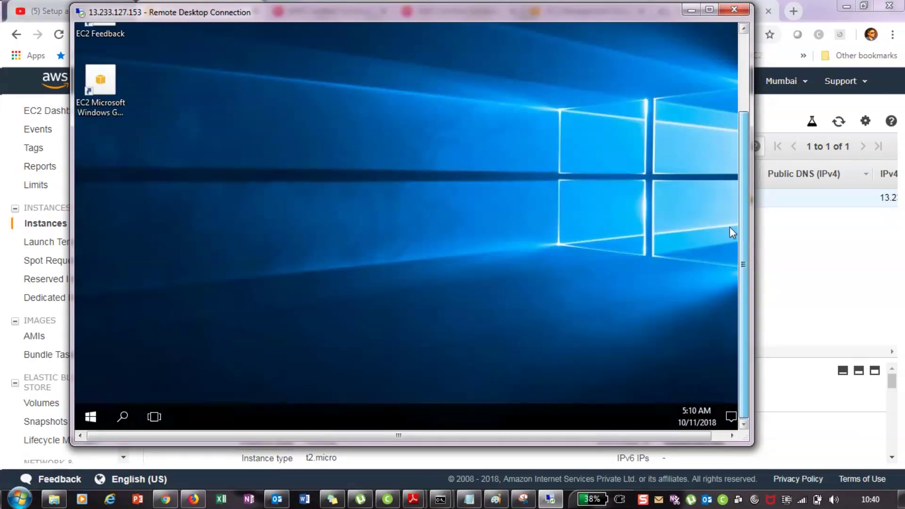
Launch Internet Explorer on the remote server by running 'inetcpl.cpl' from Run
right_click(93, 415)
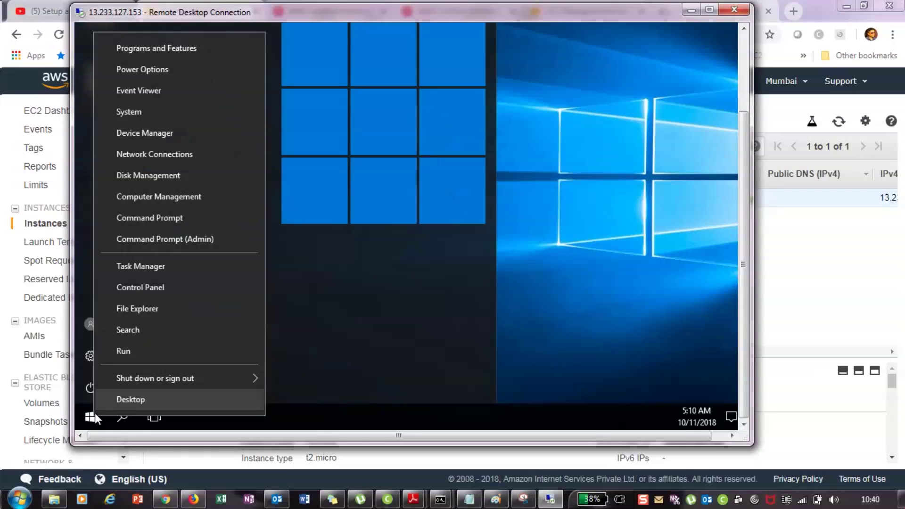
click(146, 352)
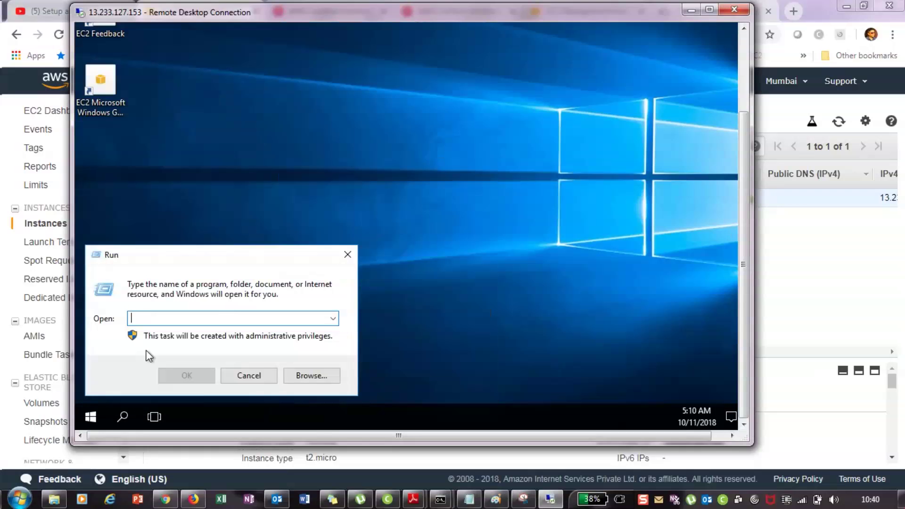
text(i)
text(netcpl.cpl)
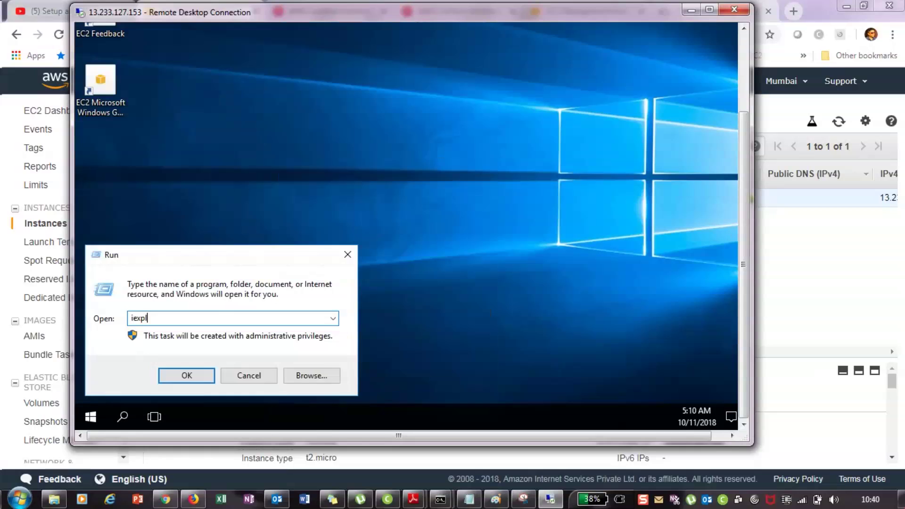
key(Return)
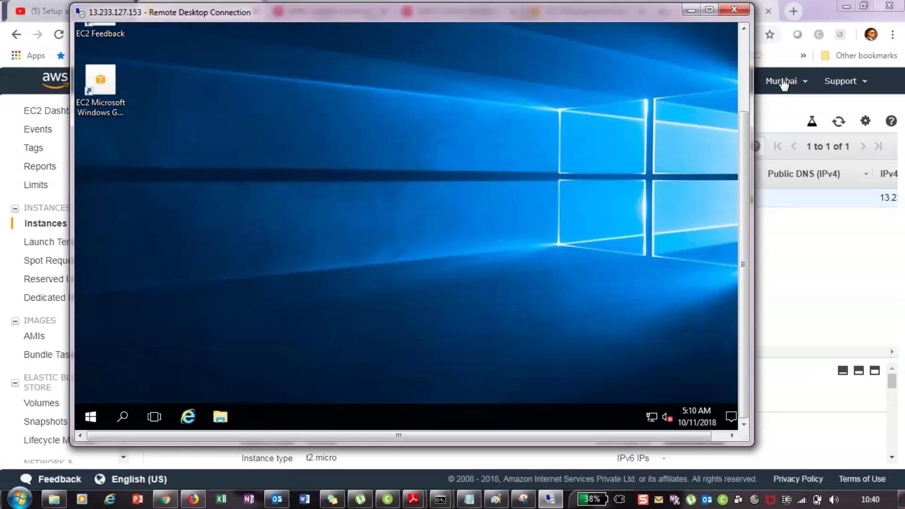
Search a person's name in the address bar and dismiss the setup and security prompts
click(743, 56)
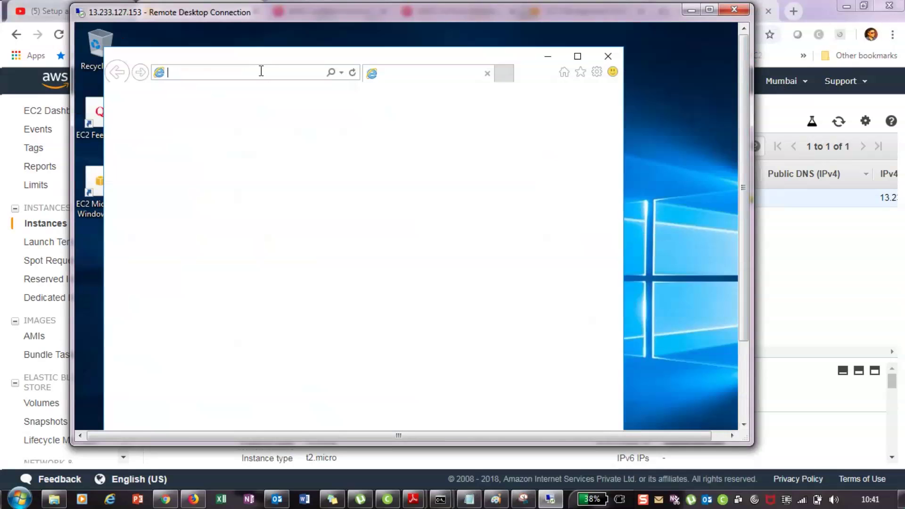
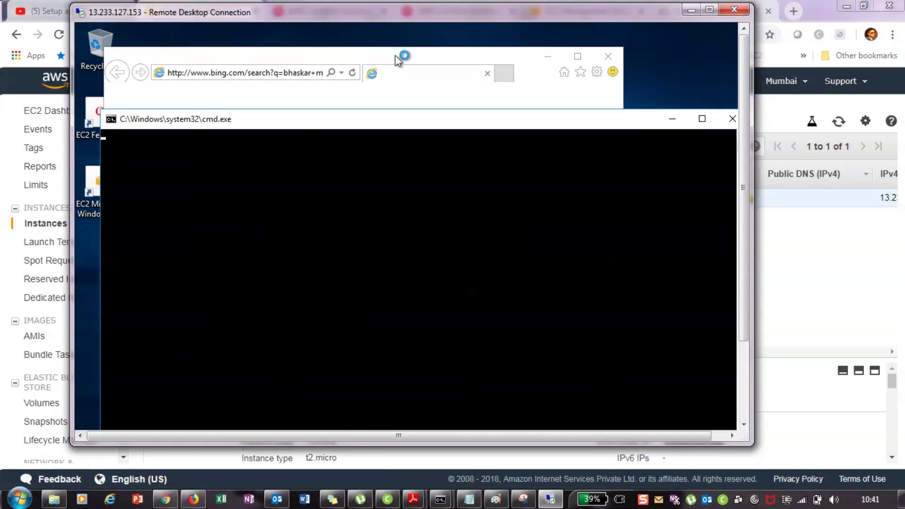
click(667, 120)
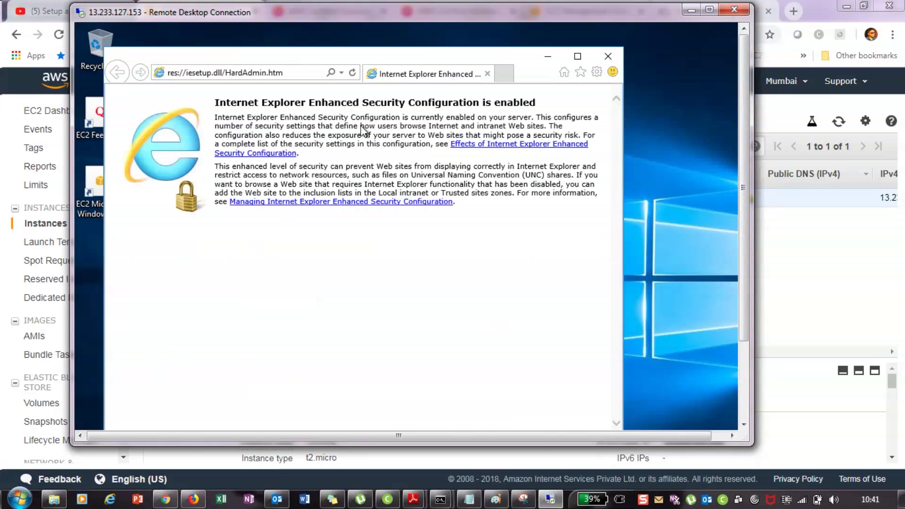
key(Return)
click(440, 304)
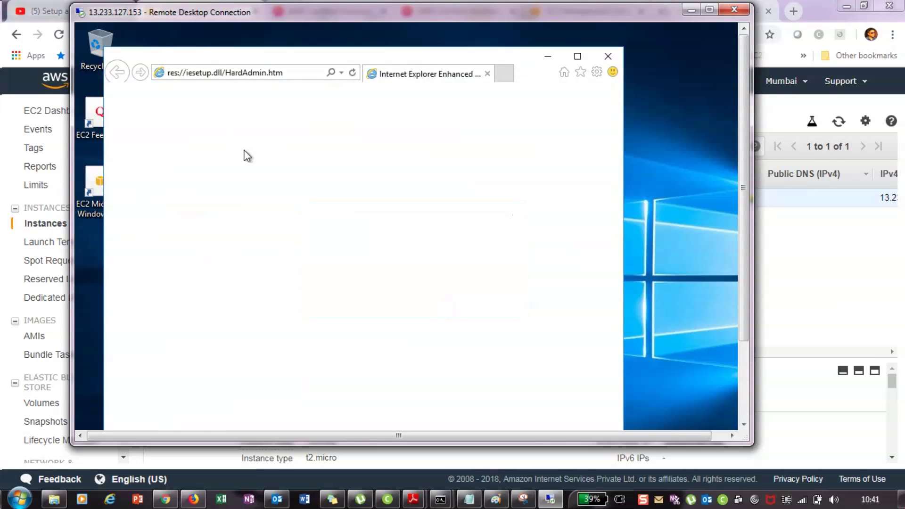